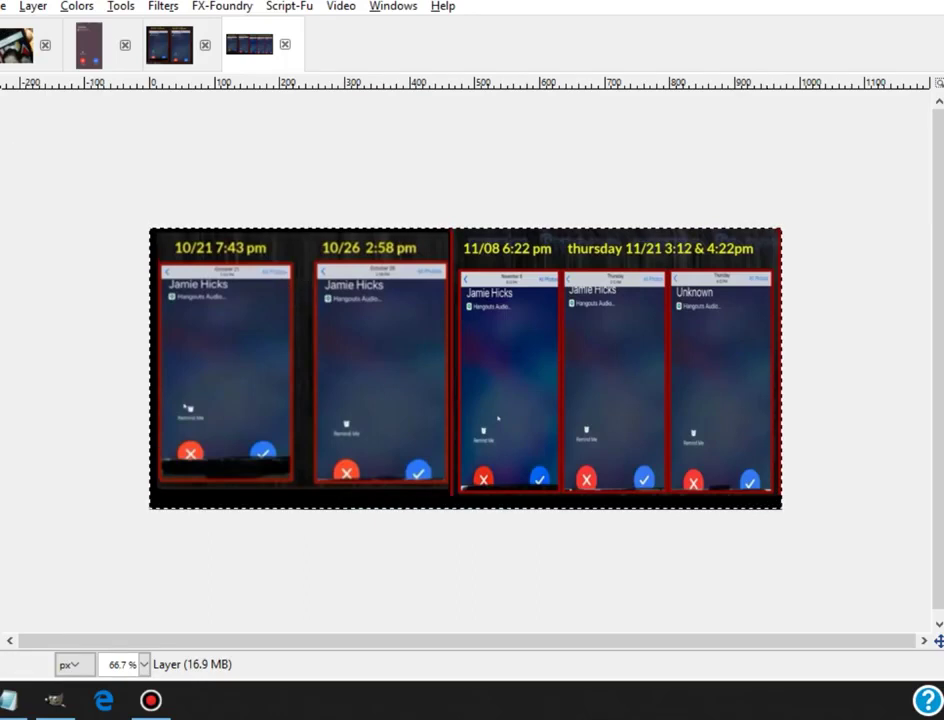
click(313, 279)
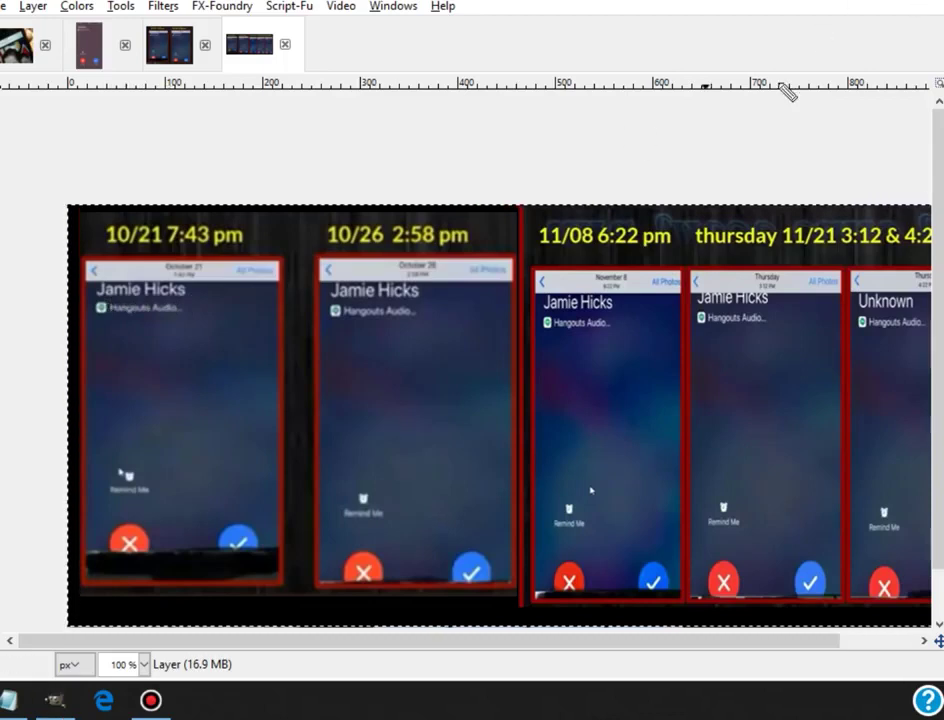
drag(88, 292, 186, 288)
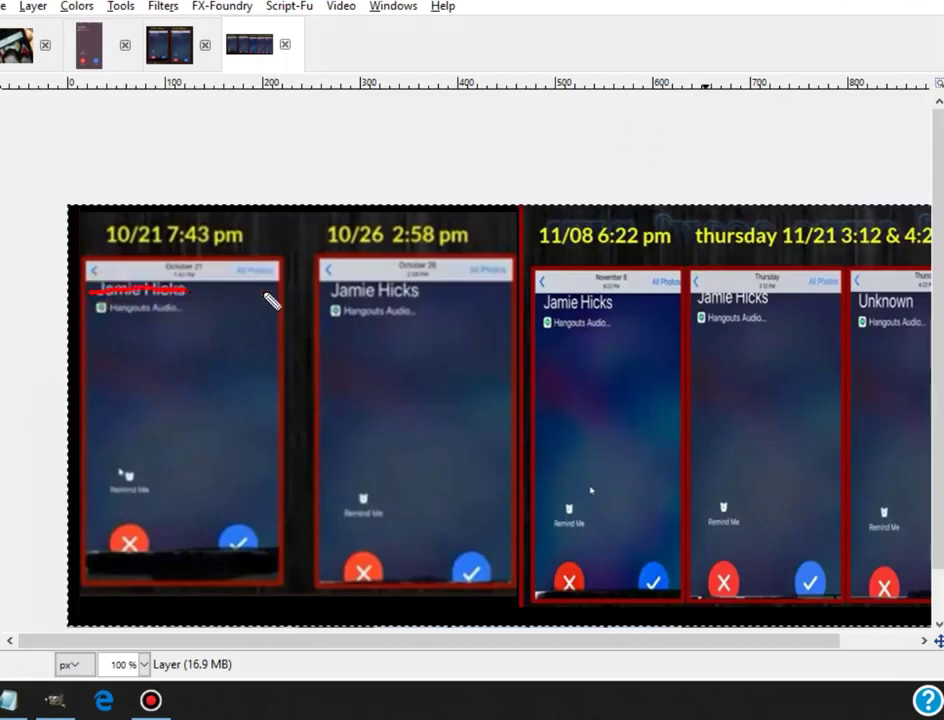
drag(332, 297, 418, 291)
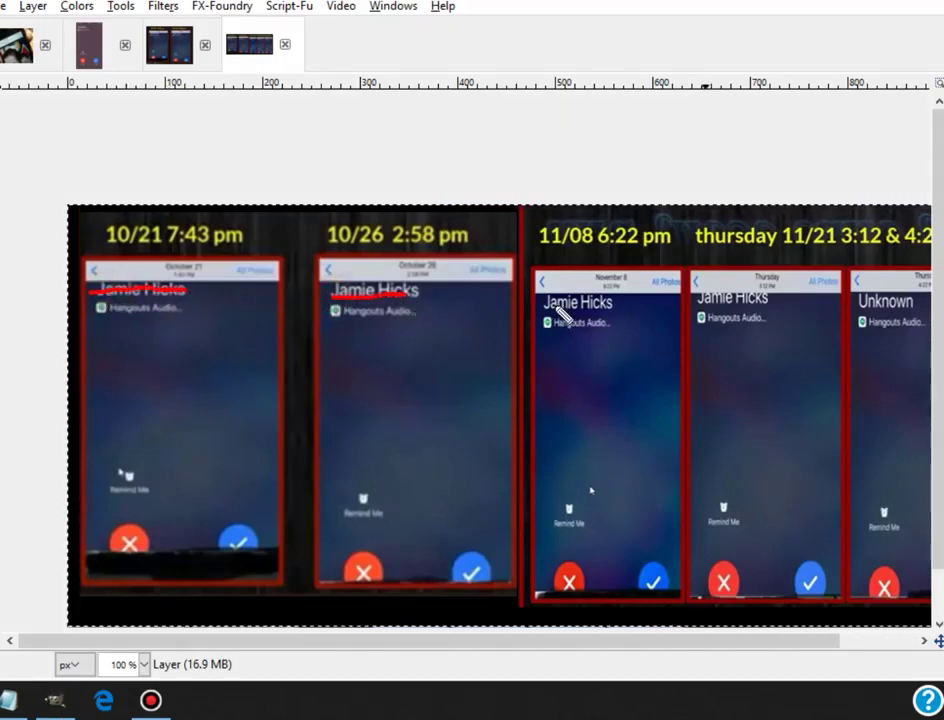
drag(545, 305, 612, 302)
drag(698, 299, 745, 305)
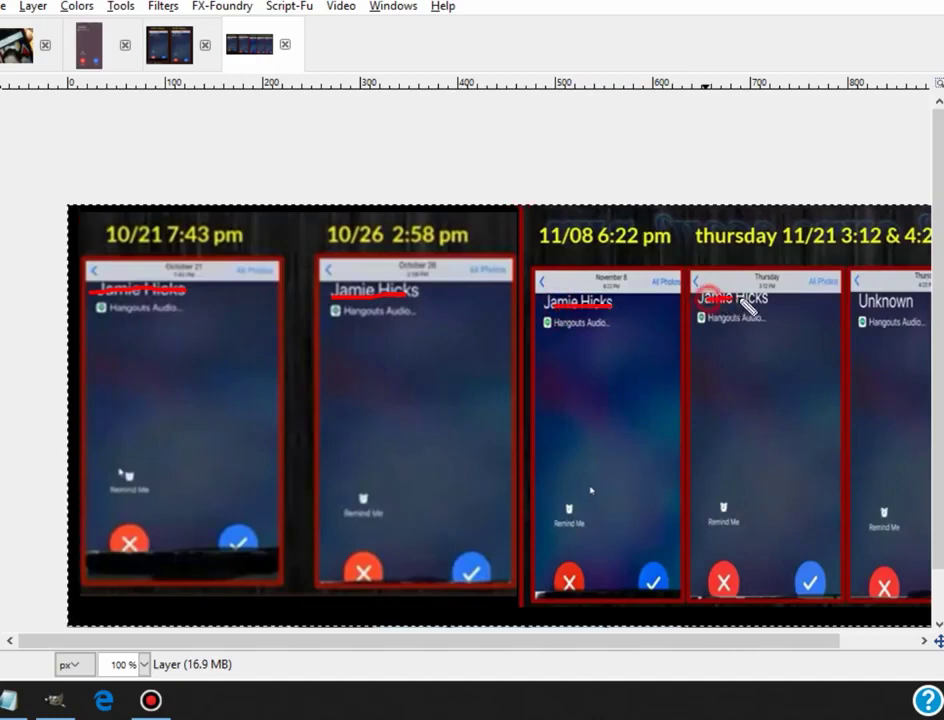
drag(922, 311, 862, 313)
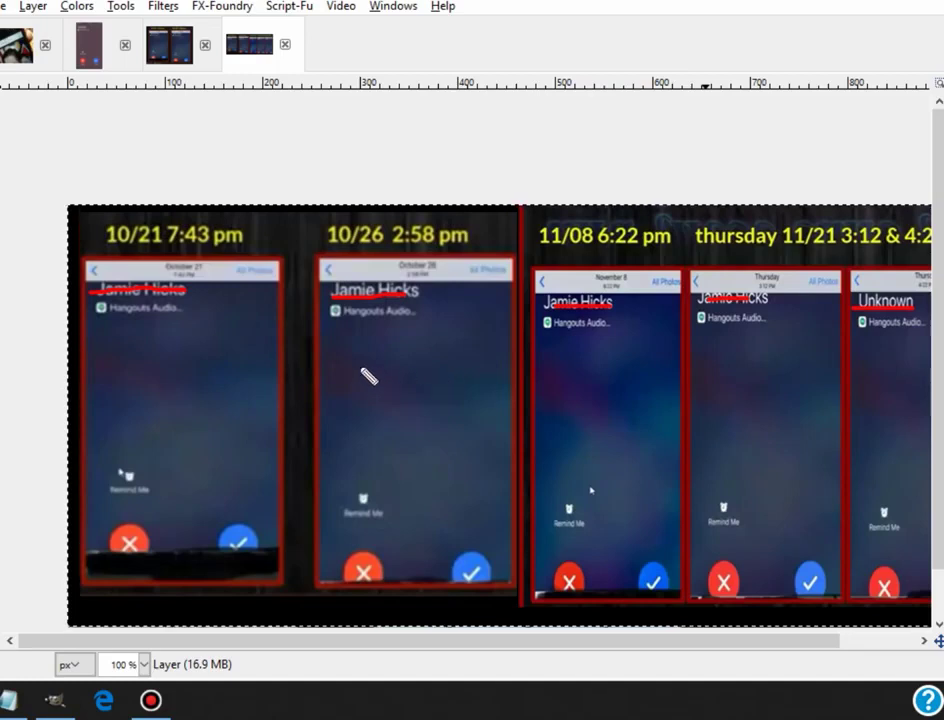
key(ctrl+z)
key(ctrl+z)
key(ctrl+z)
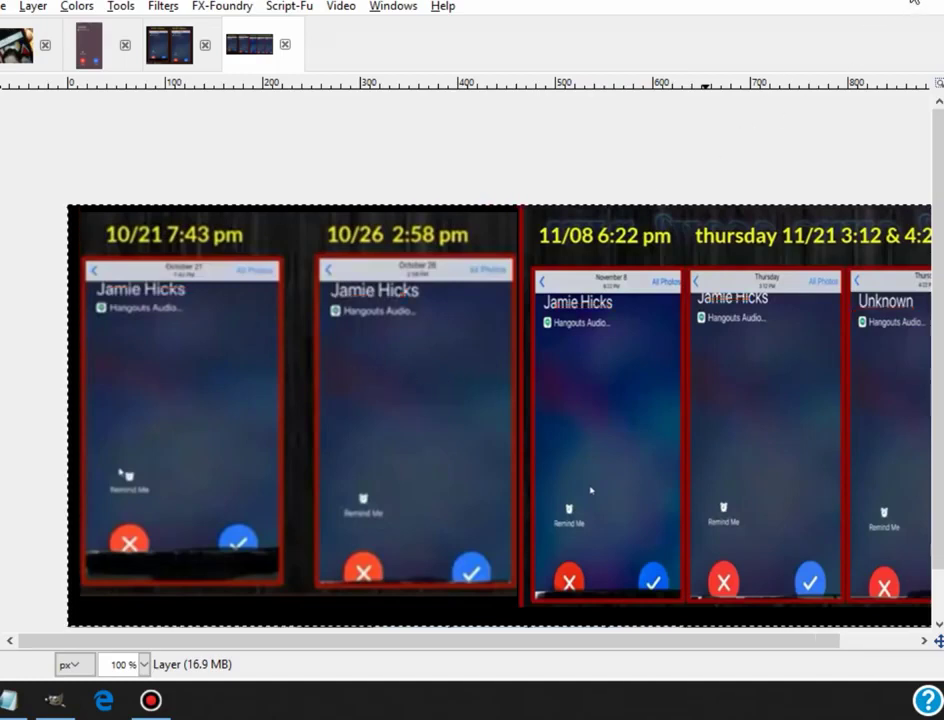
- Scroll the collage horizontally, then show the single 1:20 AM purple incoming-call screenshot
click(397, 640)
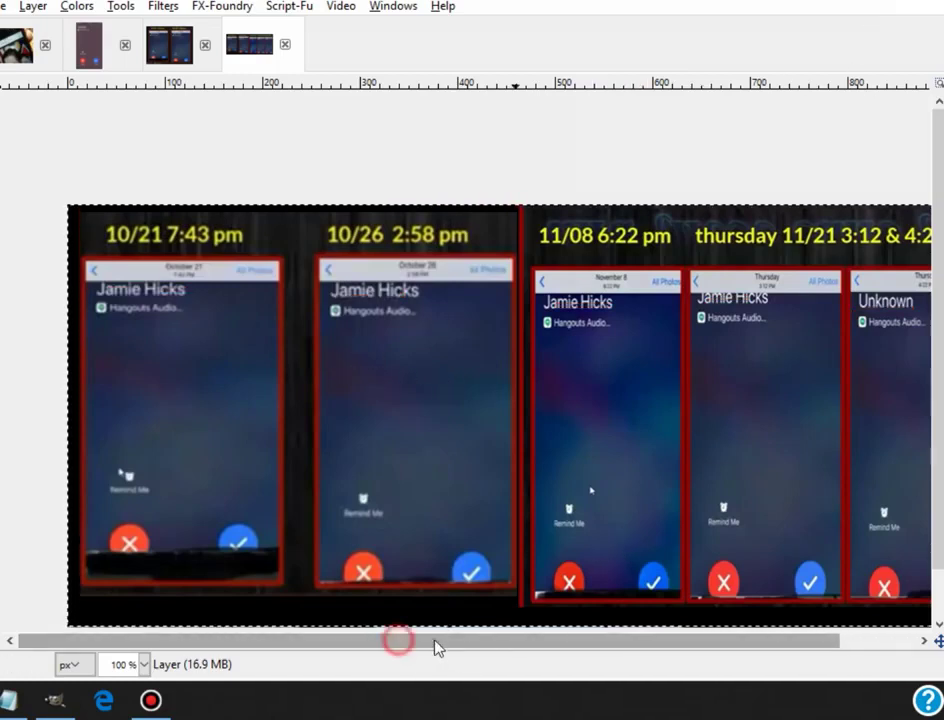
drag(435, 648, 441, 647)
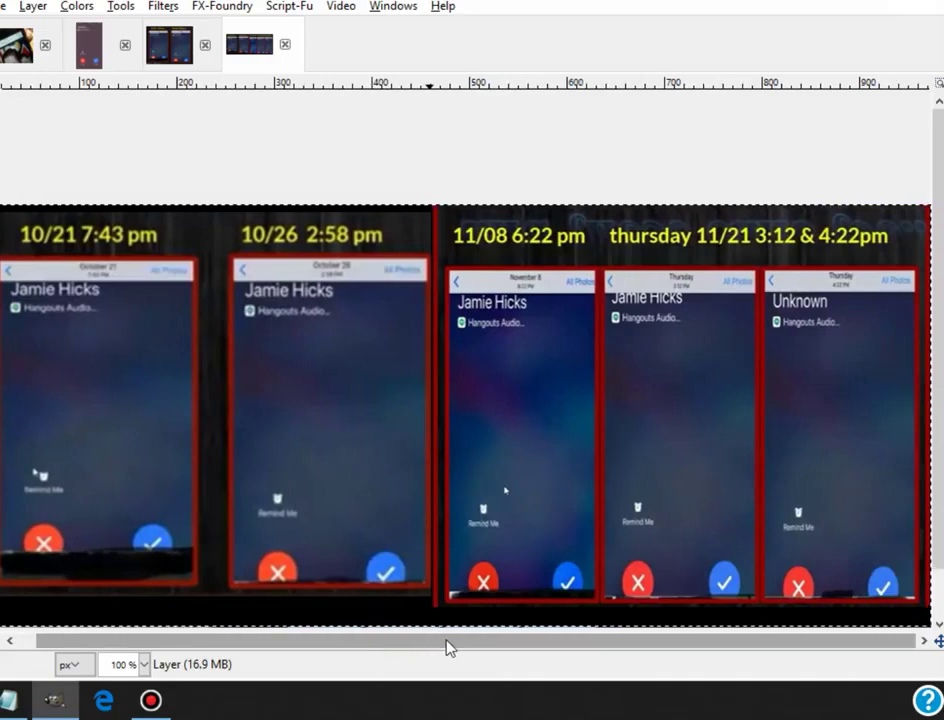
drag(447, 646, 373, 650)
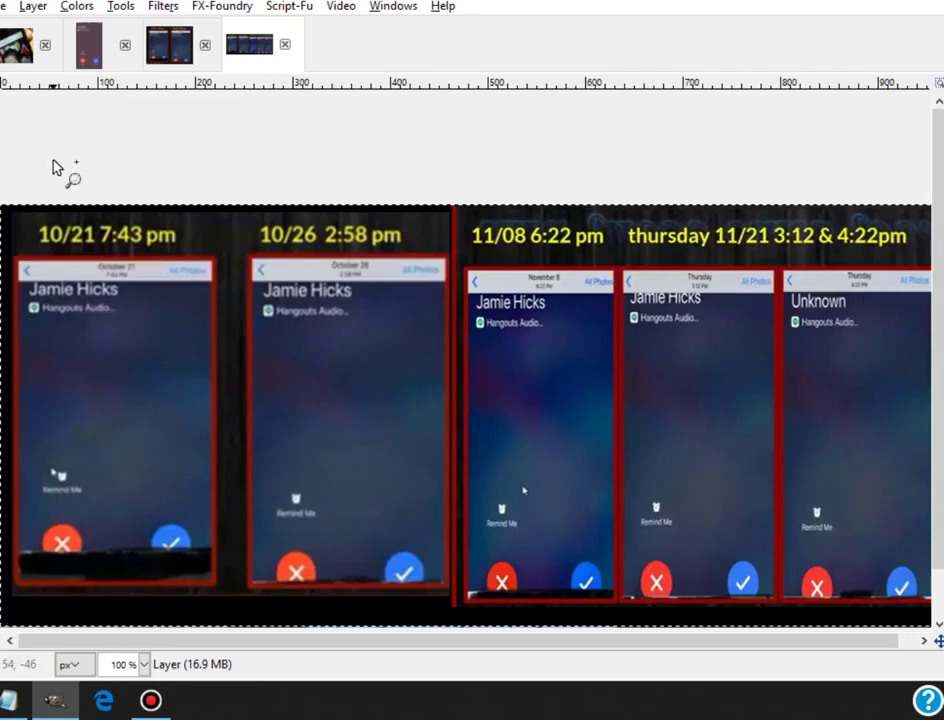
click(90, 60)
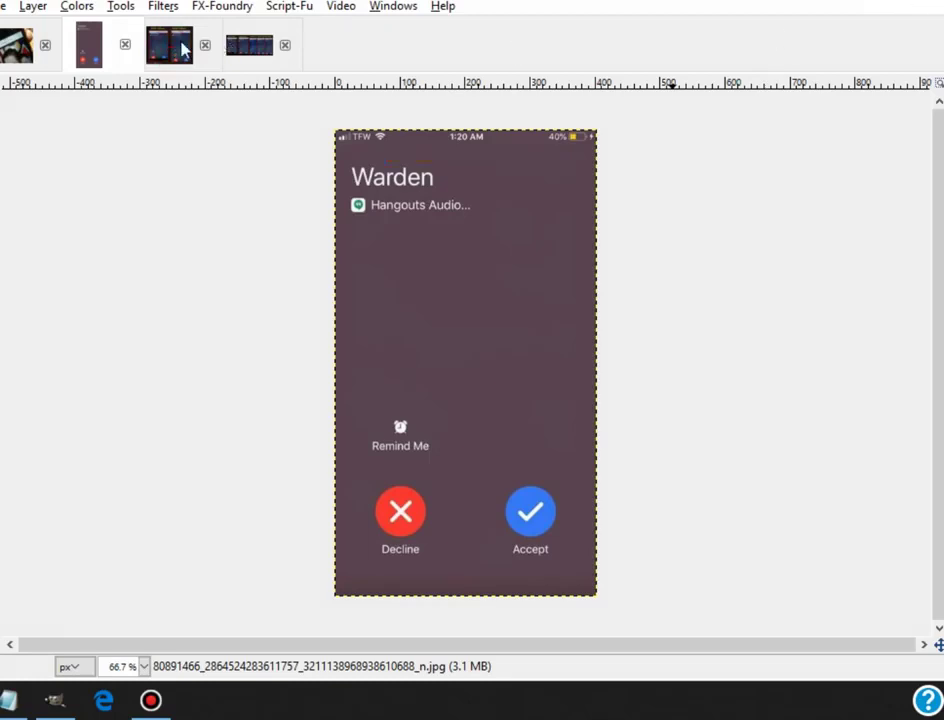
- On the collage, underline the five phones' date headers in red, then undo the underlines
click(262, 59)
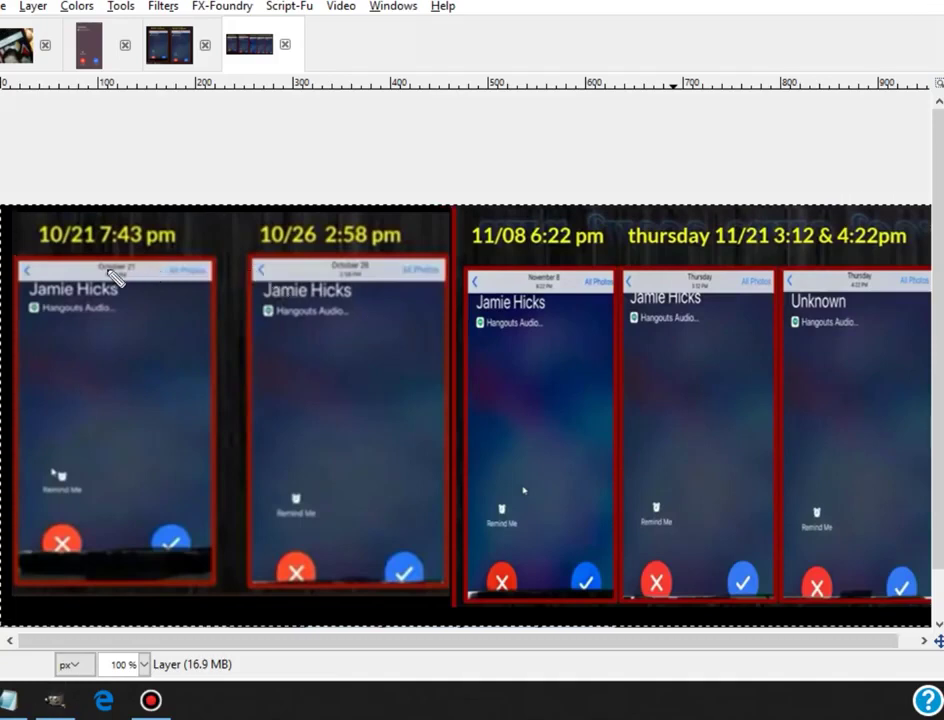
drag(68, 273, 145, 272)
drag(300, 270, 405, 270)
drag(510, 279, 557, 278)
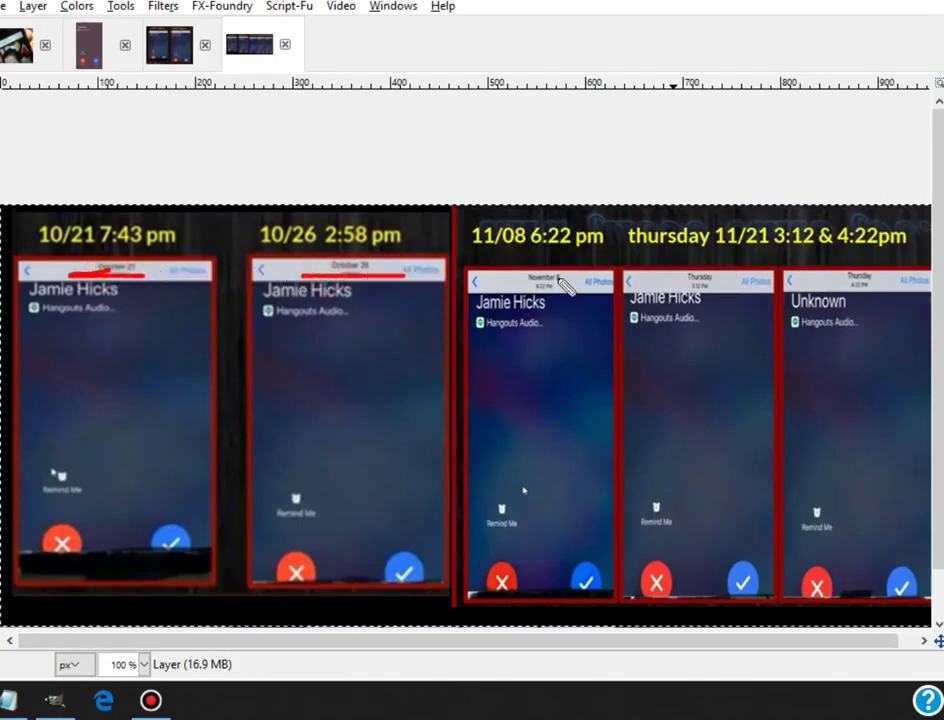
drag(670, 282, 718, 281)
drag(868, 282, 822, 283)
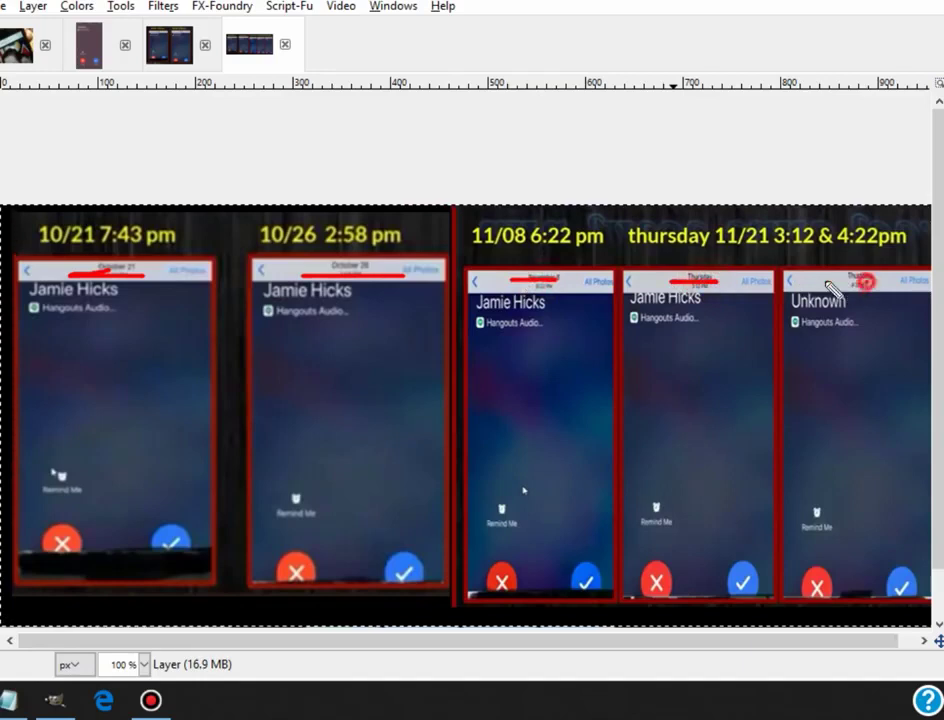
key(ctrl+z)
key(ctrl+z)
key(ctrl+z)
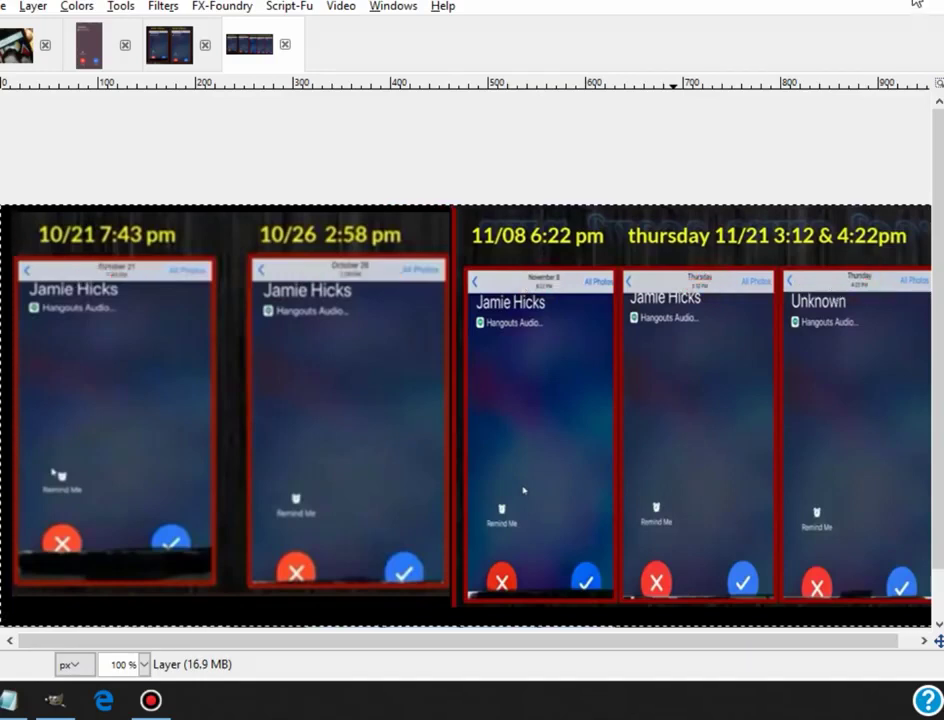
- Toggle between the purple call screenshot and the collage, finishing on the collage
click(88, 58)
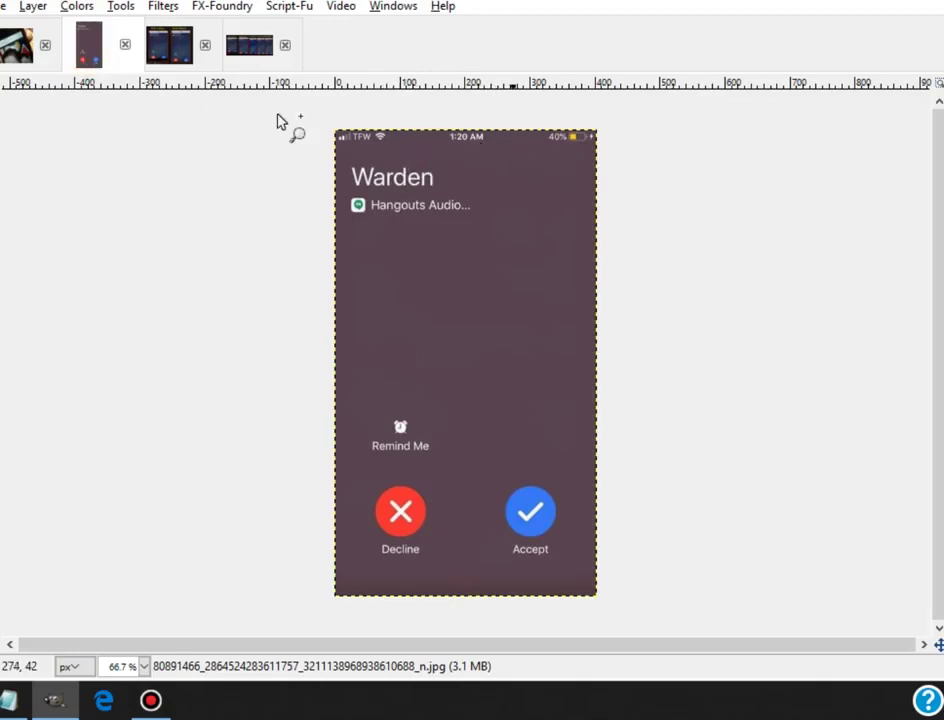
click(266, 60)
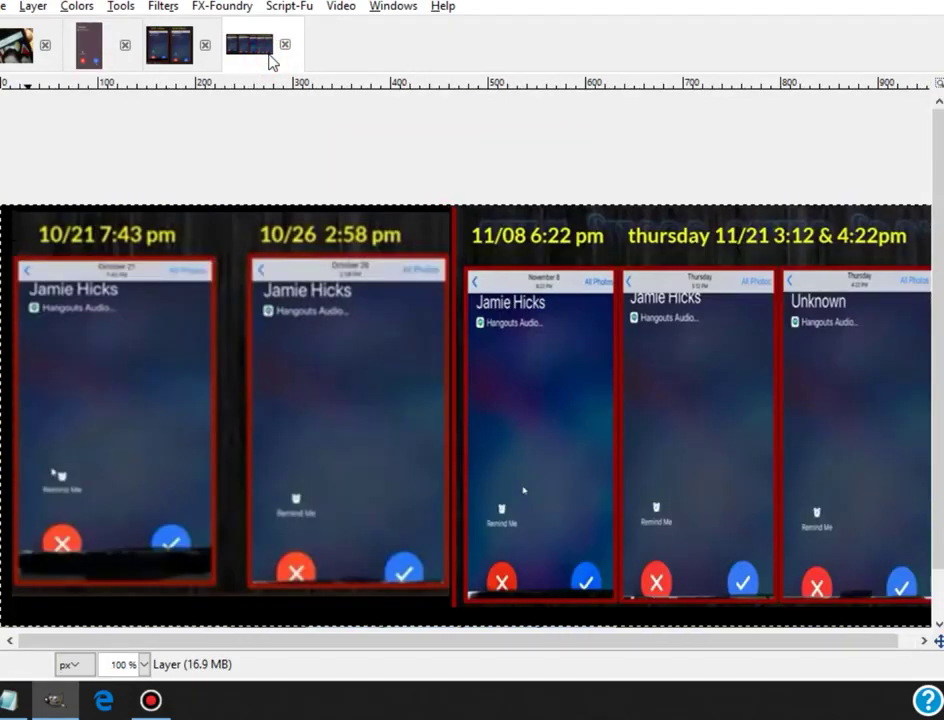
click(83, 57)
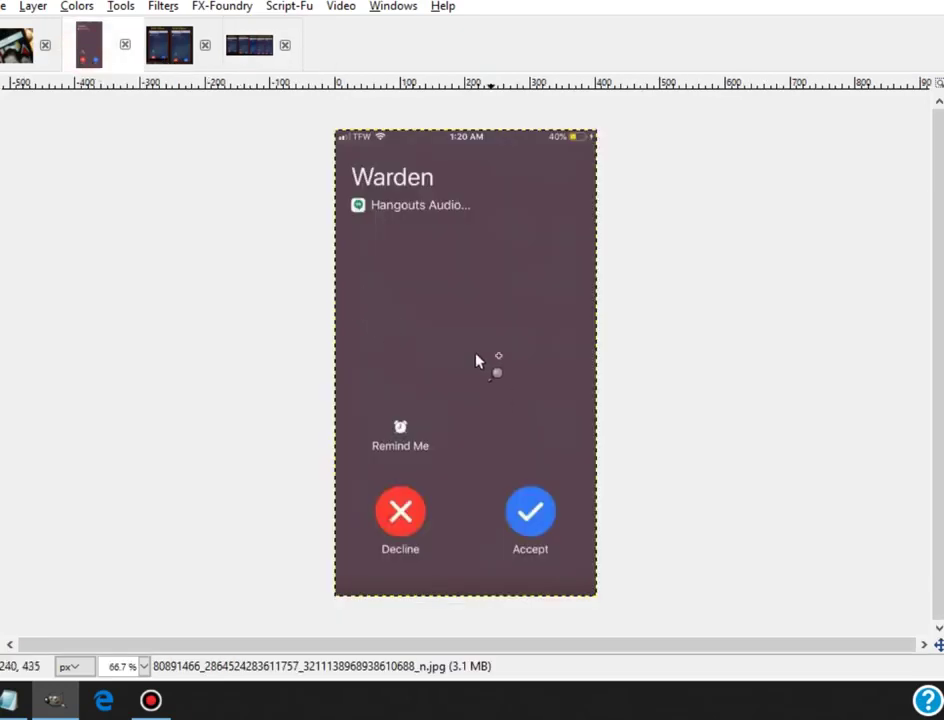
click(255, 60)
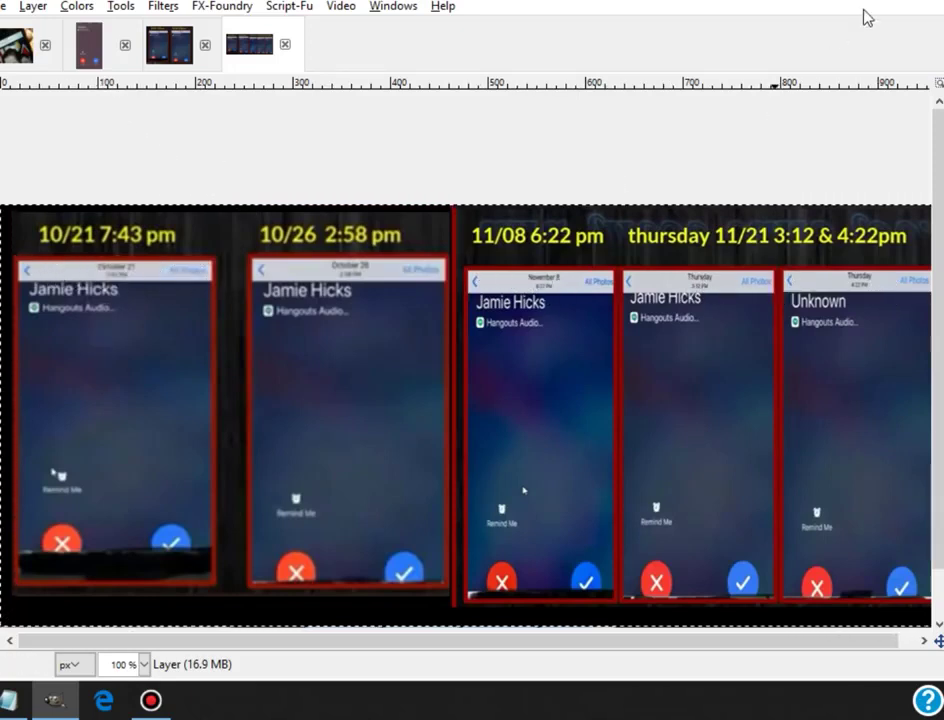
- Circle the bottom of all five collage phones in red, undo every circle, and show the call screenshot
mouse_move(92, 572)
mouse_down()
mouse_move(219, 563)
mouse_move(6, 573)
mouse_move(190, 590)
mouse_up()
mouse_move(440, 582)
mouse_down()
mouse_move(350, 584)
mouse_move(350, 621)
mouse_up()
mouse_move(615, 584)
mouse_down()
mouse_move(489, 617)
mouse_move(612, 600)
mouse_up()
drag(728, 592, 688, 590)
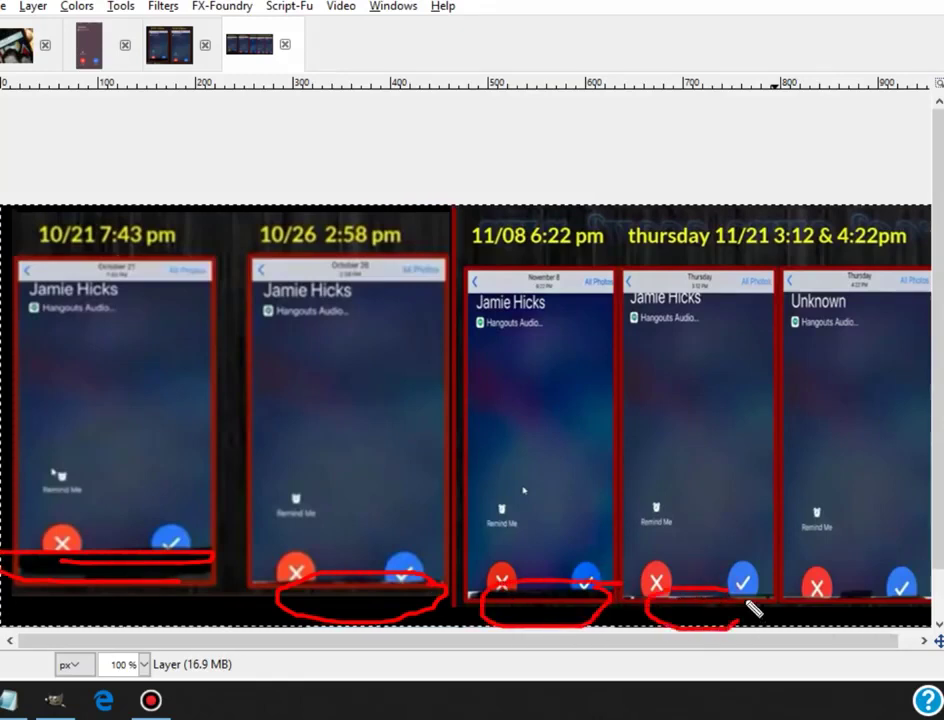
mouse_move(885, 598)
mouse_down()
mouse_move(828, 588)
mouse_move(890, 612)
mouse_move(884, 590)
mouse_up()
key(ctrl+z)
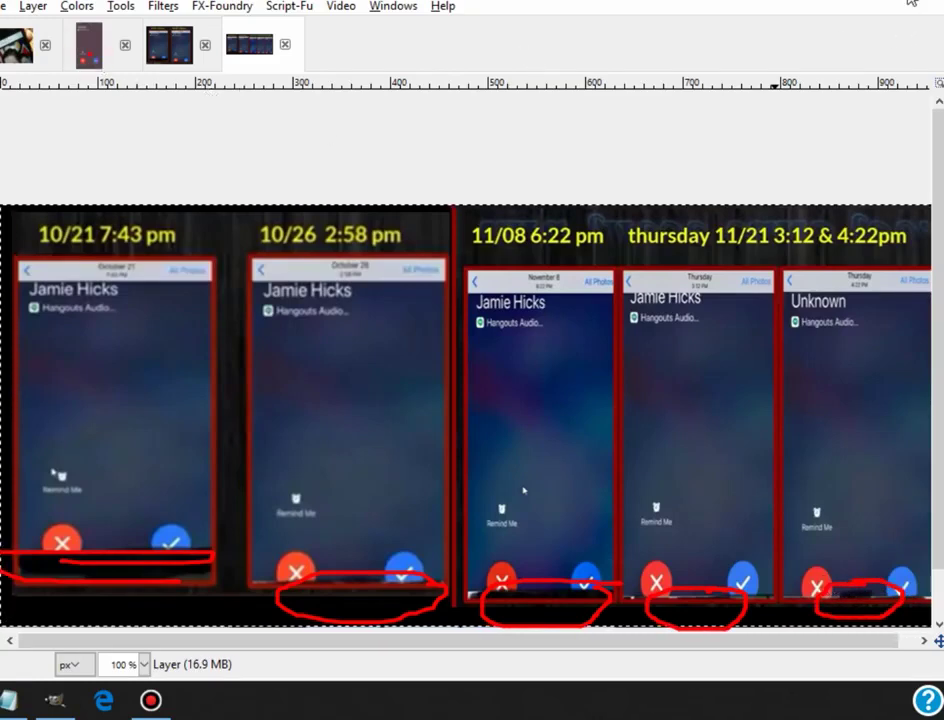
key(ctrl+z)
key(ctrl+z)
key(ctrl+z)
click(82, 45)
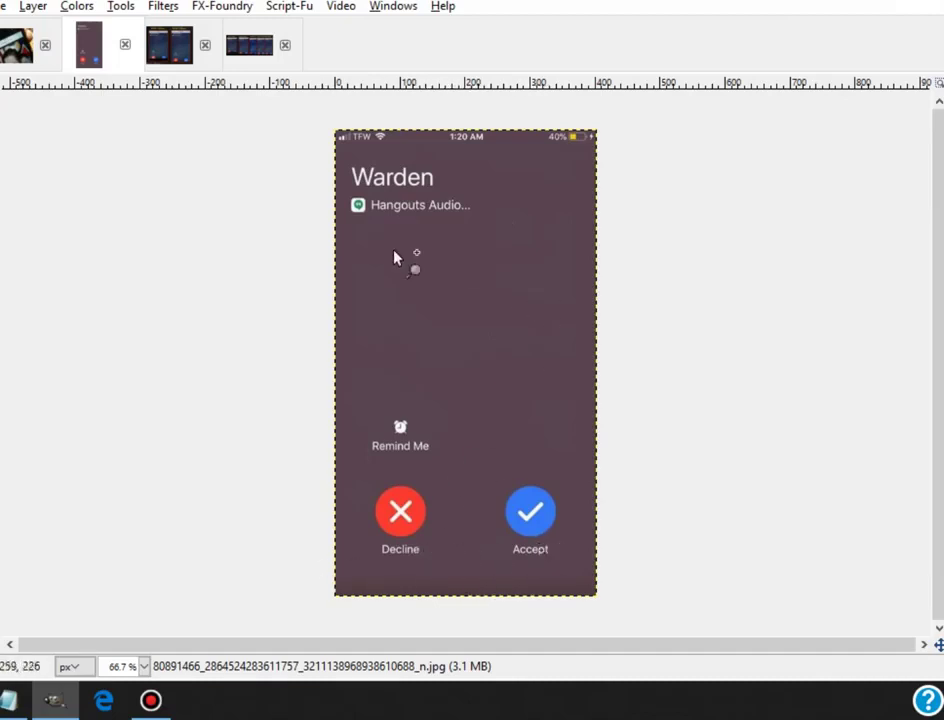
- On the collage, zoom into the first phone's bottom-left corner, then zoom back out to 66.7%
click(249, 46)
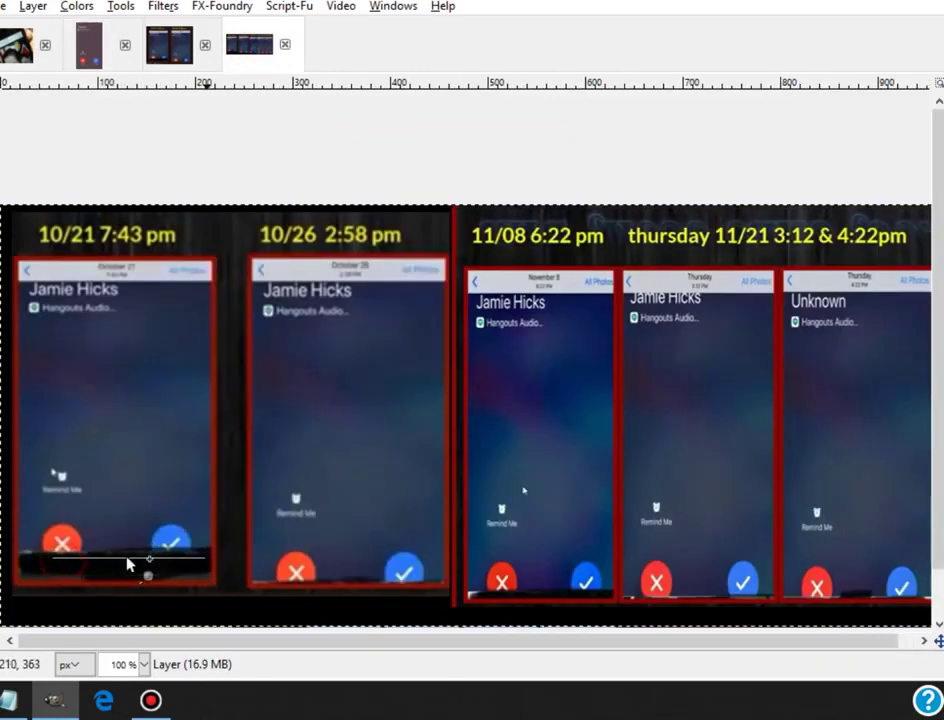
drag(51, 560, 104, 566)
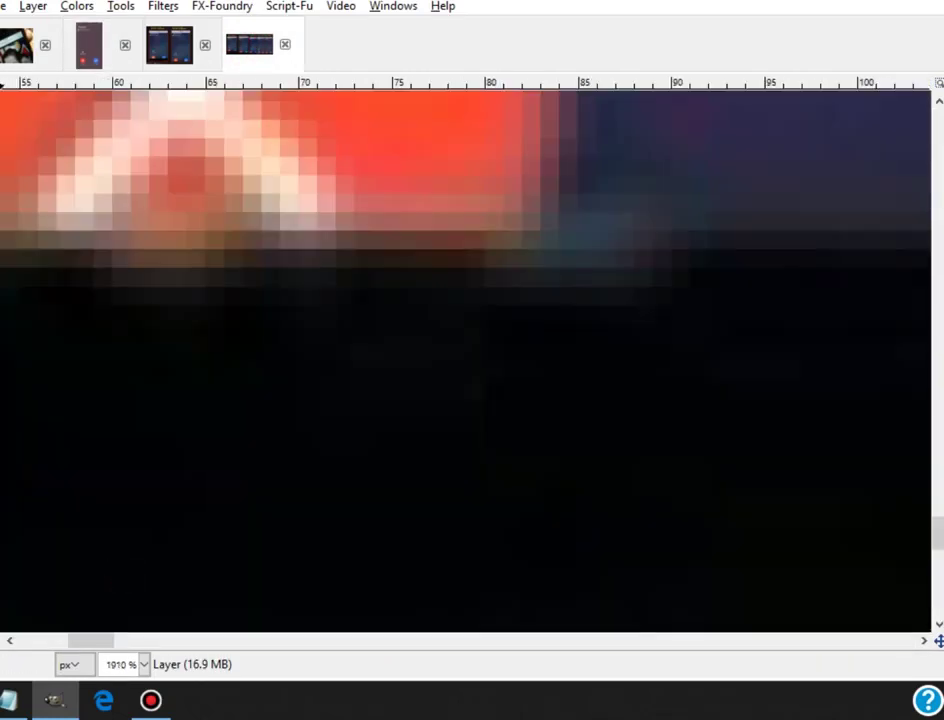
ctrl+click(110, 428)
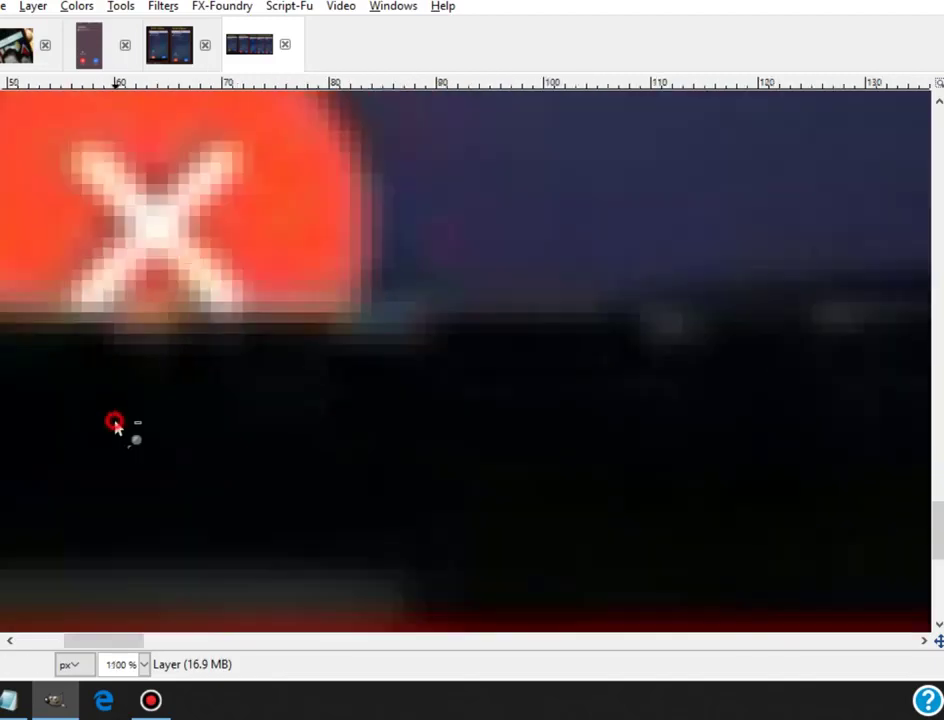
ctrl+click(110, 428)
ctrl+click(110, 428)
ctrl+click(112, 428)
ctrl+click(114, 424)
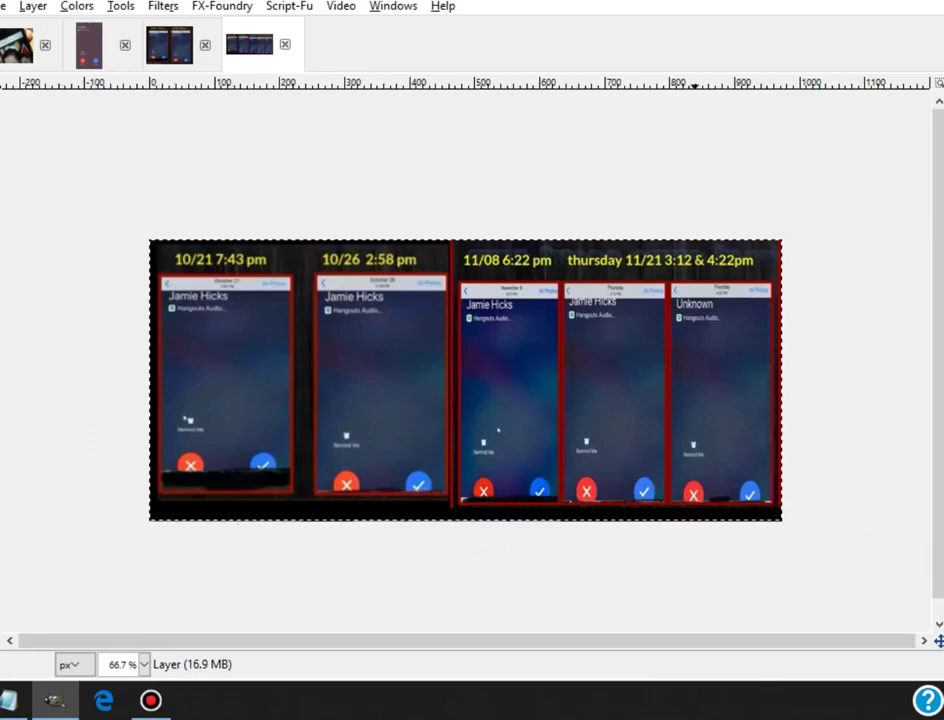
- Draw red ovals around four collage panels' Decline and Accept buttons, then show the call screenshot
drag(760, 510, 632, 499)
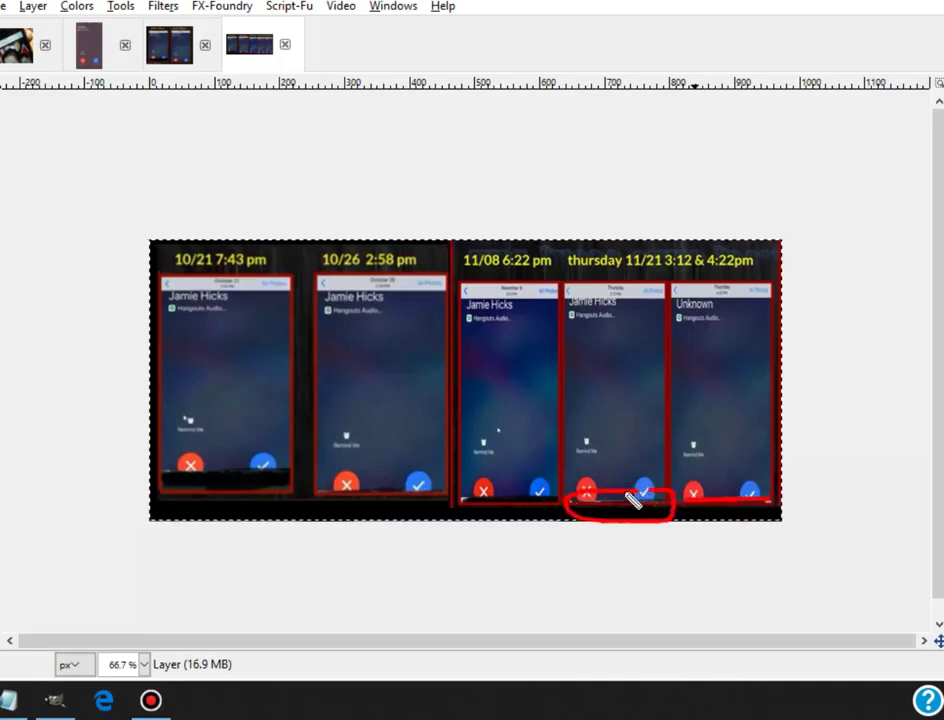
mouse_move(544, 468)
mouse_down()
mouse_move(480, 537)
mouse_move(553, 477)
mouse_up()
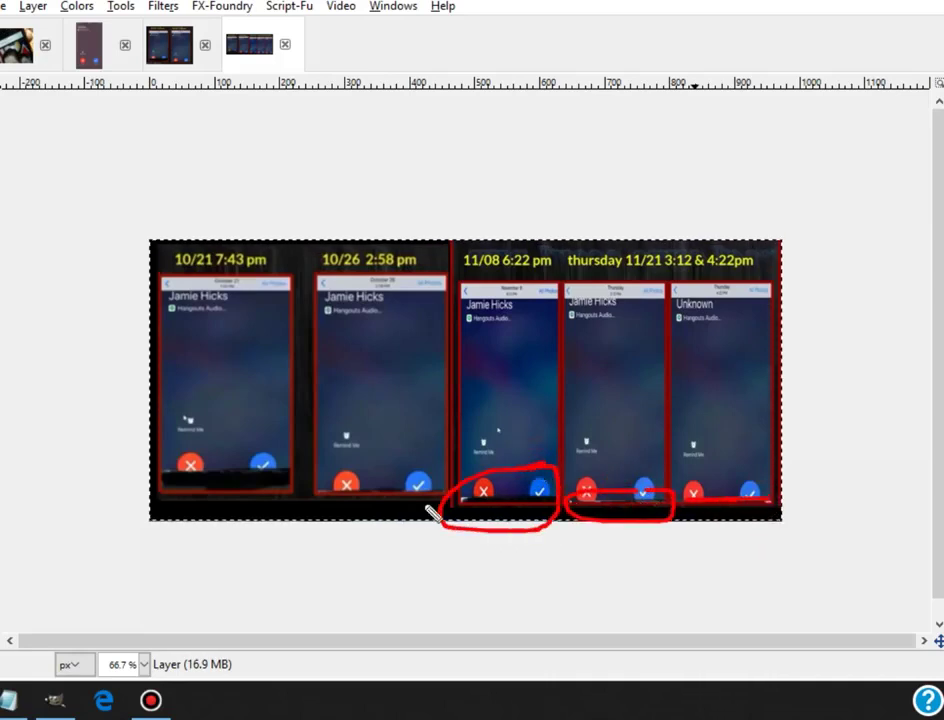
mouse_move(420, 480)
mouse_down()
mouse_move(343, 482)
mouse_move(410, 517)
mouse_move(445, 480)
mouse_up()
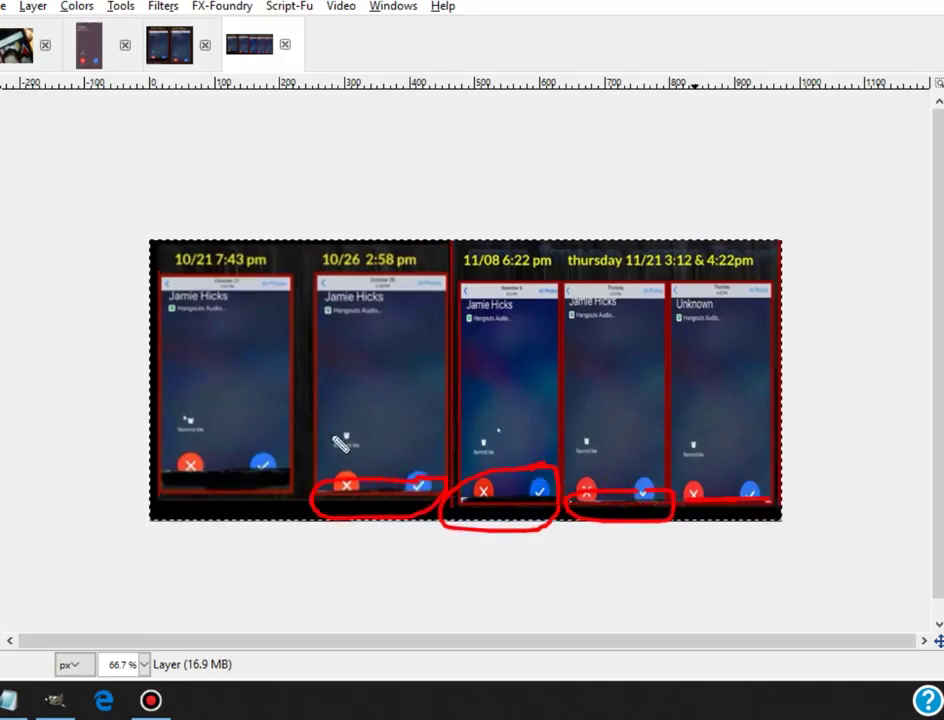
mouse_move(258, 457)
mouse_down()
mouse_move(160, 478)
mouse_move(216, 500)
mouse_move(265, 470)
mouse_move(232, 448)
mouse_up()
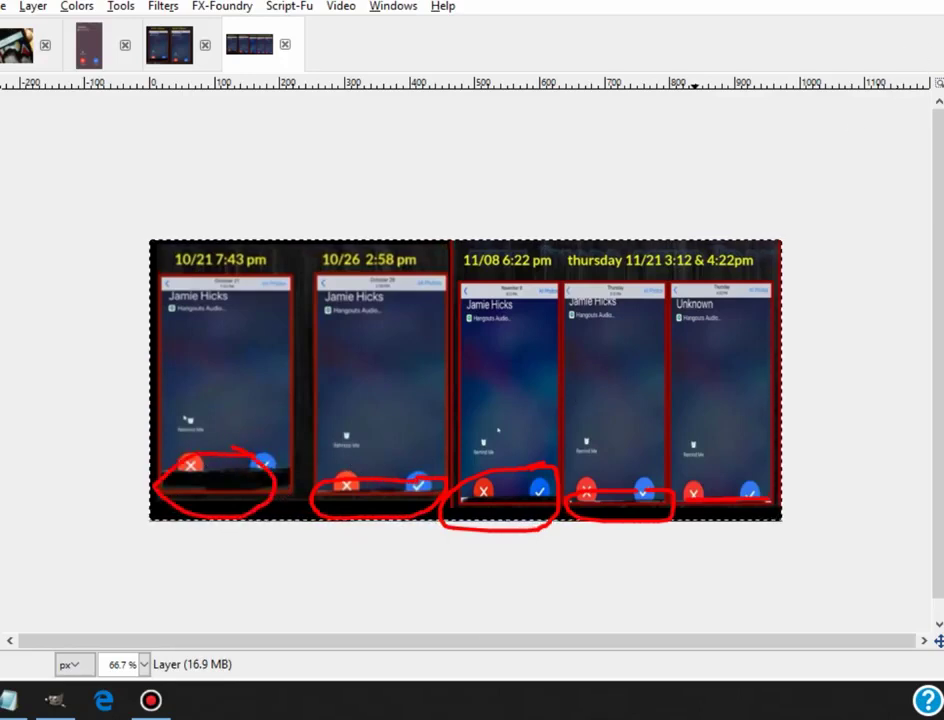
click(89, 57)
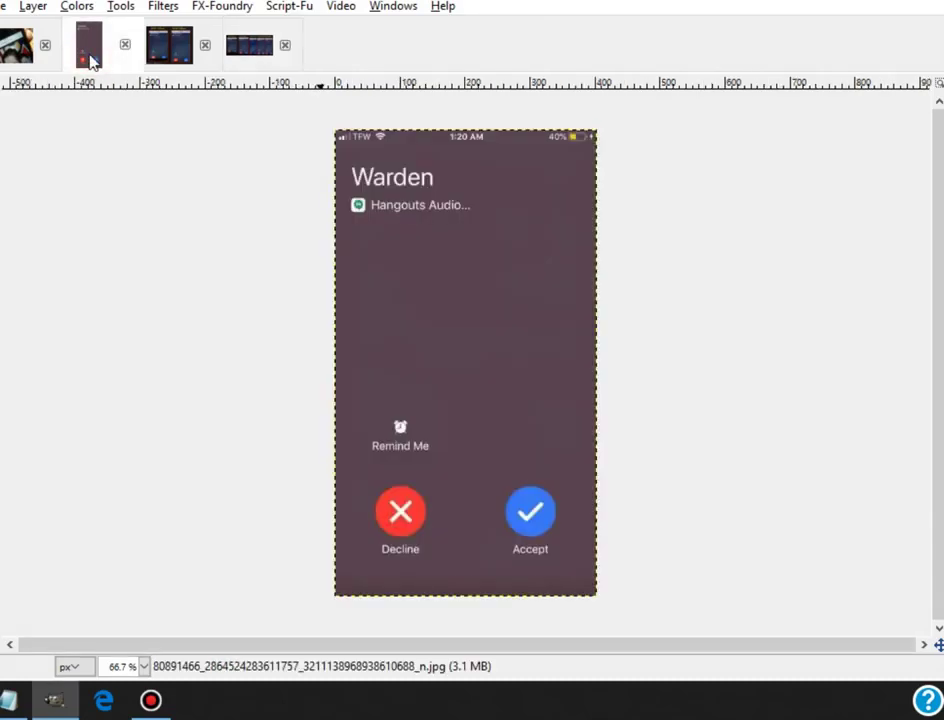
- On the collage, zoom out and then back in to 200% on the phone panels
click(243, 55)
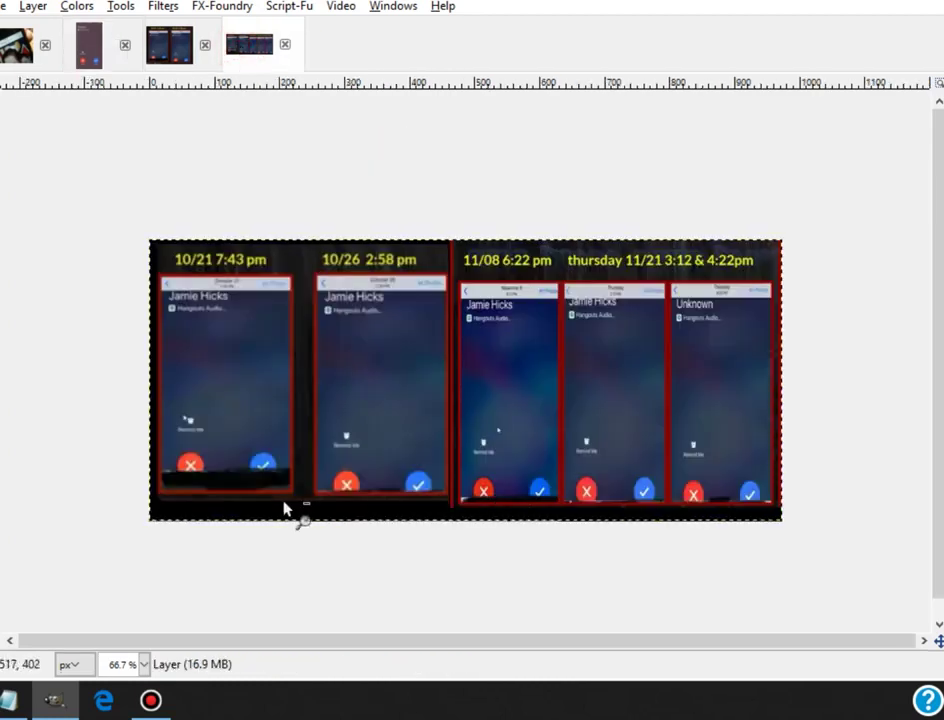
drag(294, 514, 288, 500)
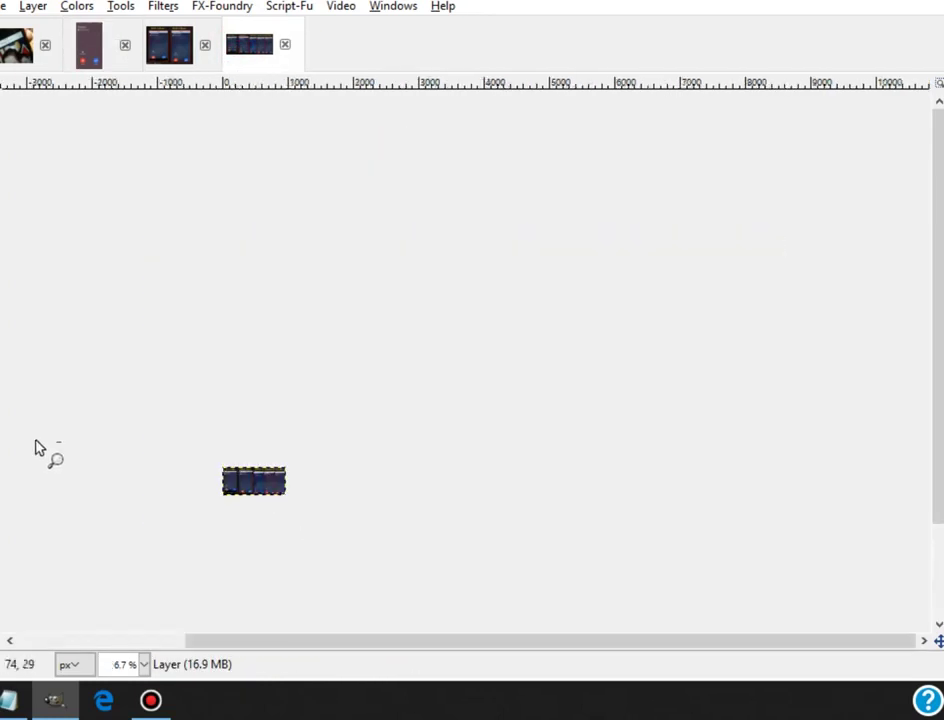
click(268, 489)
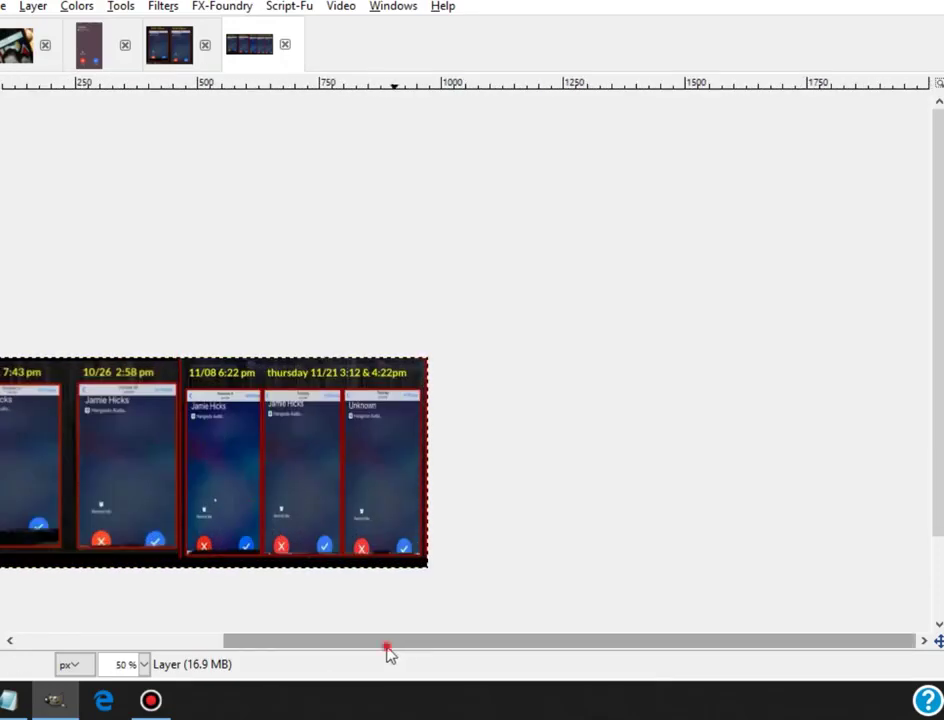
drag(386, 641, 288, 641)
click(354, 524)
click(354, 524)
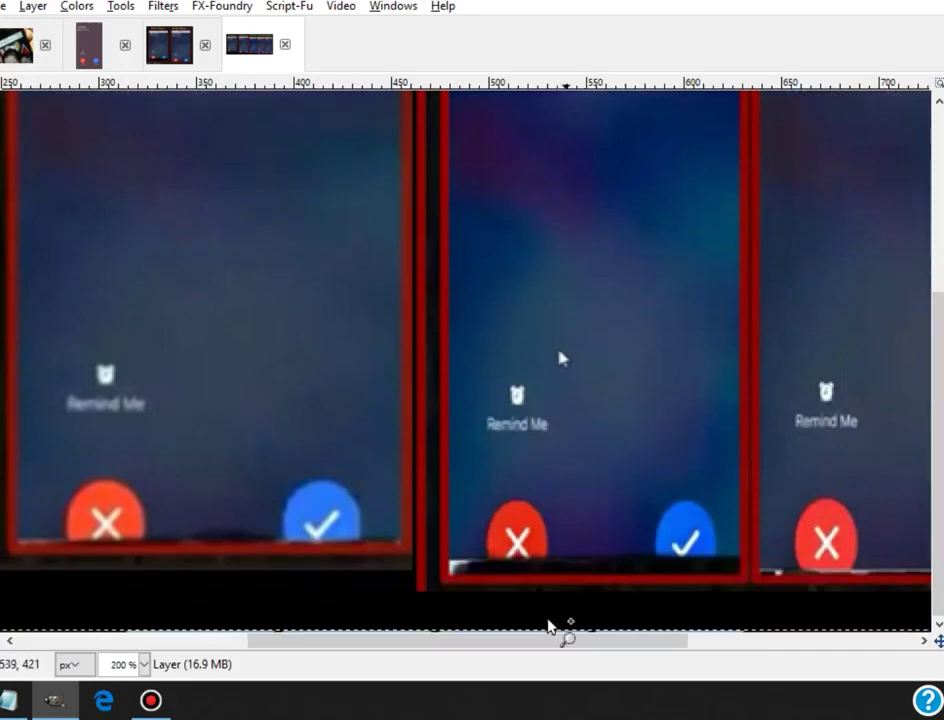
- Pan along the collage and inspect the black strips under the left-hand panels
mouse_move(475, 646)
mouse_down()
mouse_move(702, 646)
mouse_move(229, 648)
mouse_up()
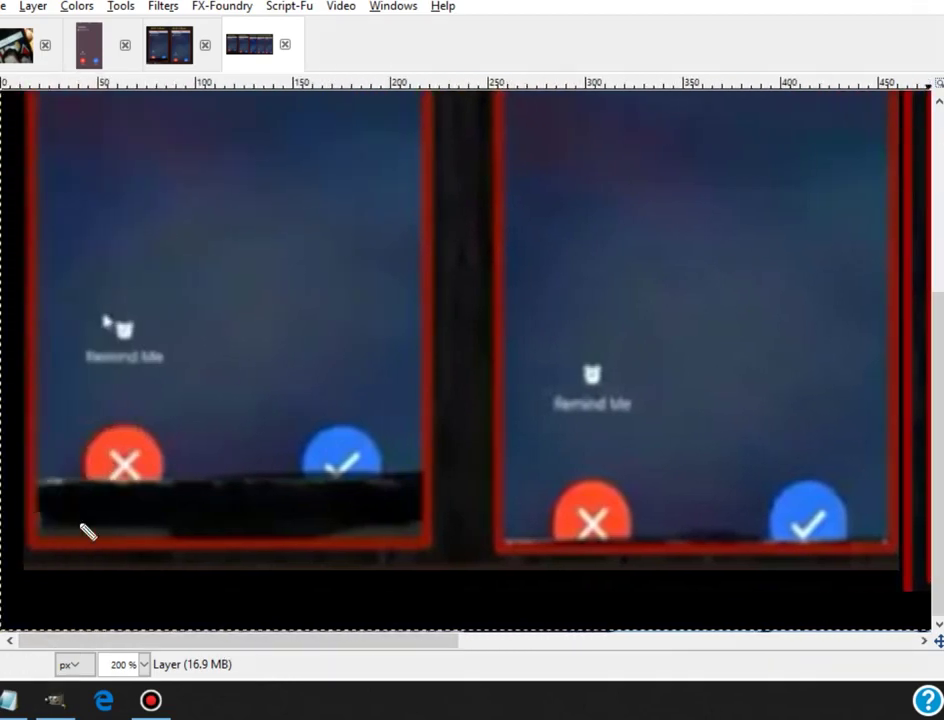
drag(68, 477, 72, 535)
drag(139, 541, 84, 480)
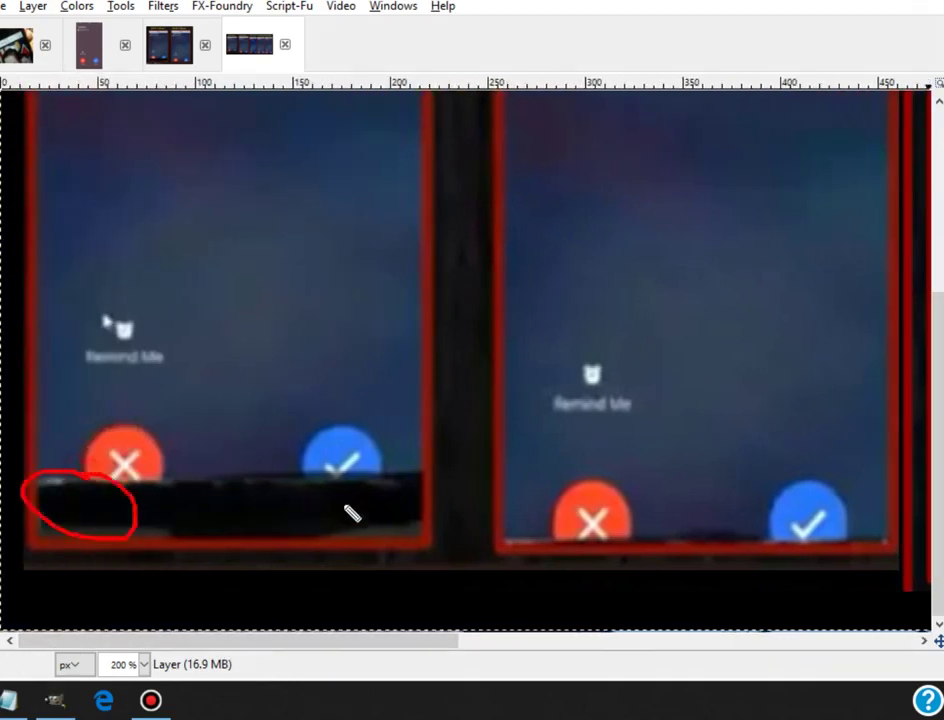
mouse_move(380, 518)
mouse_down()
mouse_move(348, 541)
mouse_move(411, 534)
mouse_move(390, 524)
mouse_up()
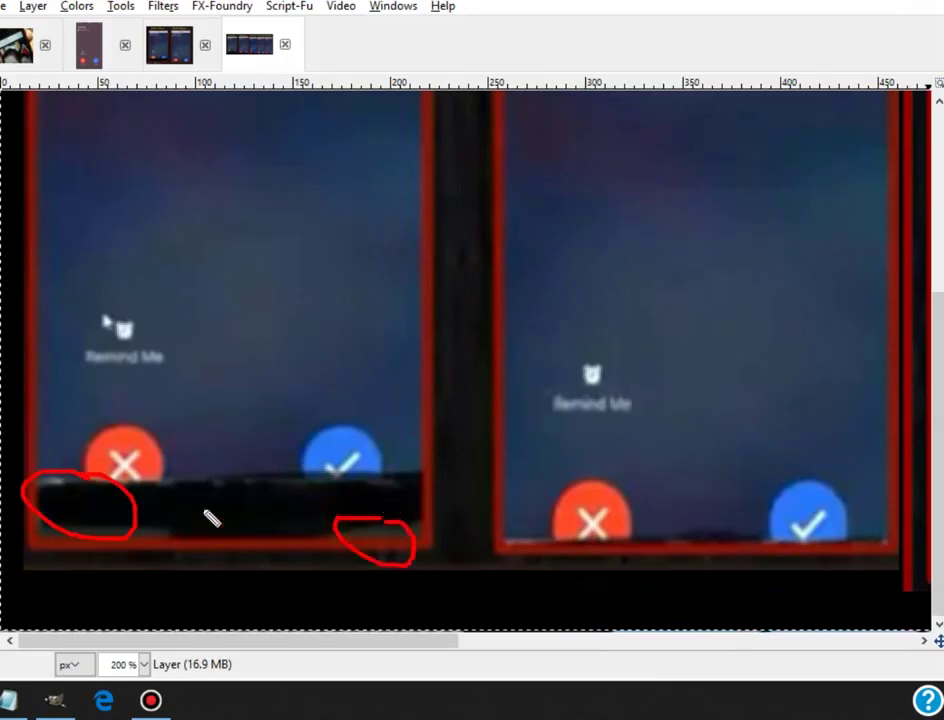
mouse_move(101, 553)
mouse_down()
mouse_move(181, 537)
mouse_move(160, 532)
mouse_up()
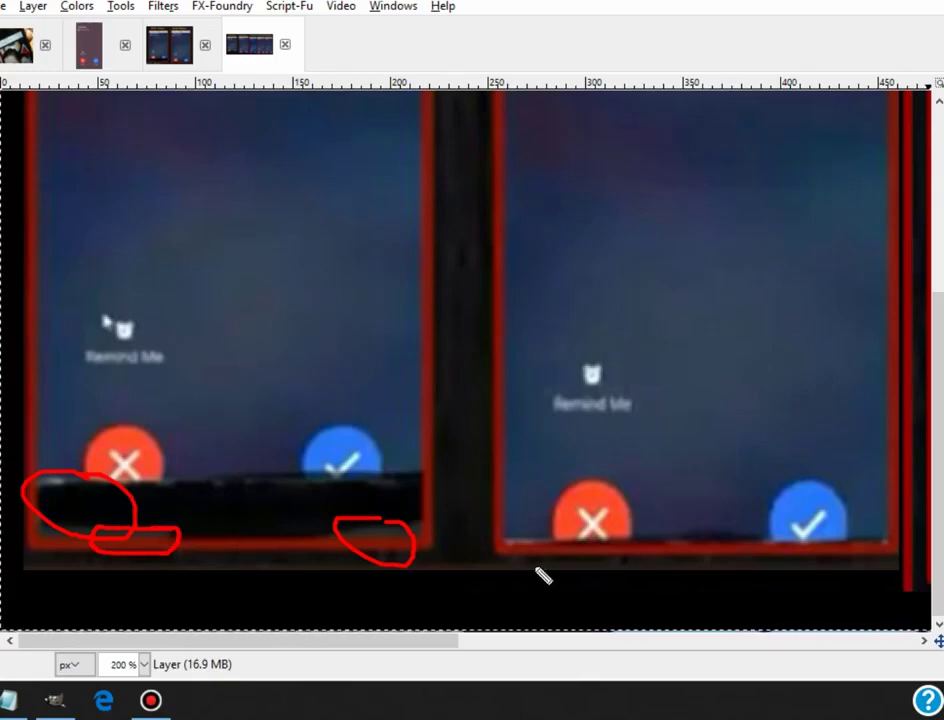
drag(393, 638, 413, 638)
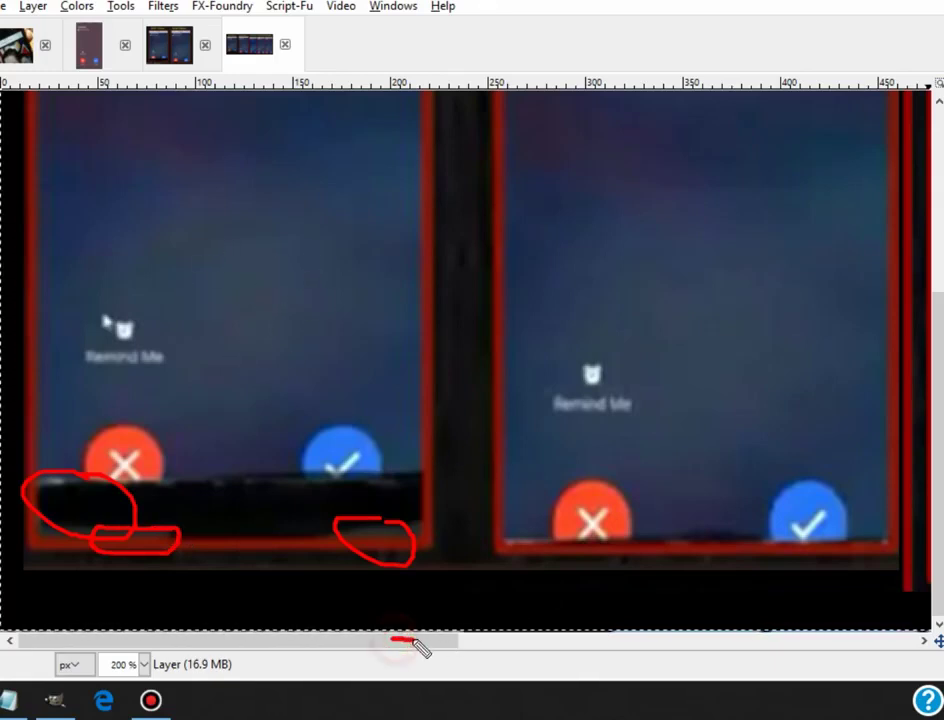
key(Escape)
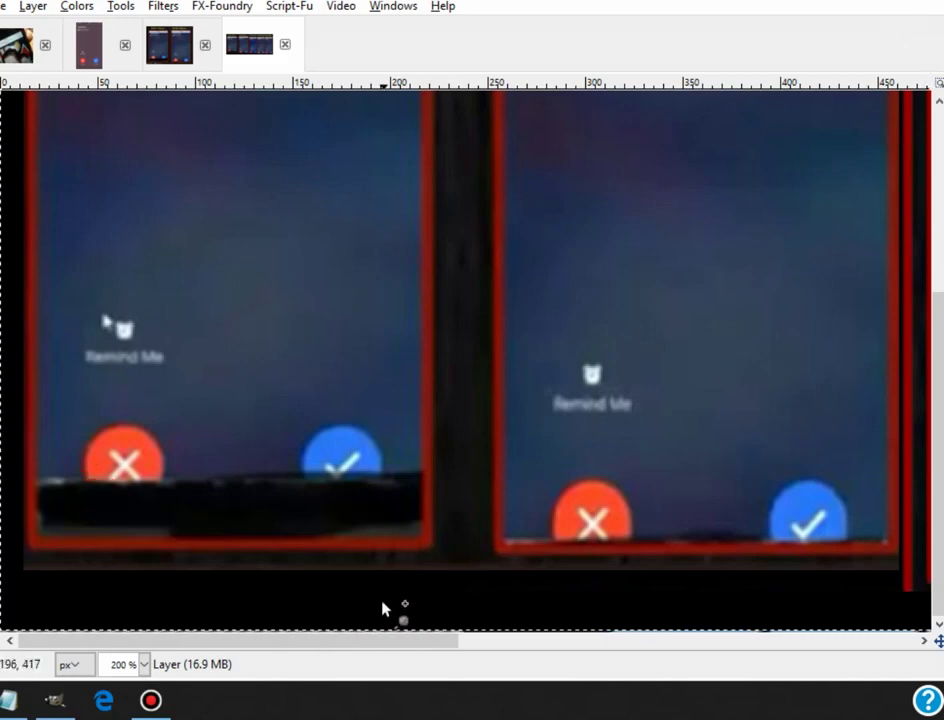
- Pan right and inspect the bottom strips of the middle panels, undoing a stray edit
mouse_move(409, 641)
mouse_down()
mouse_move(524, 650)
mouse_move(610, 641)
mouse_up()
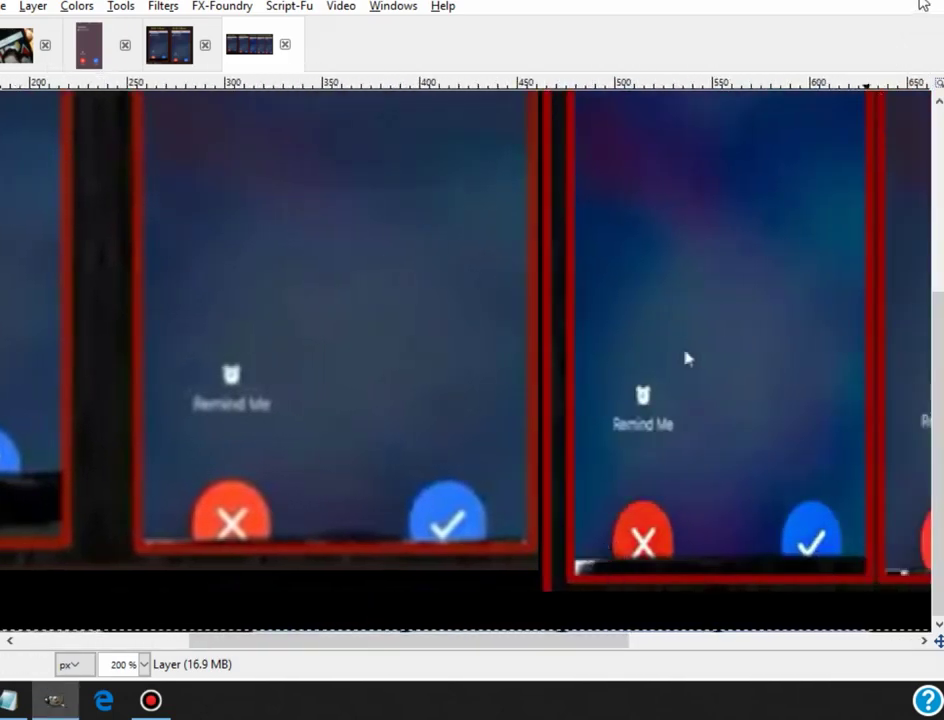
mouse_move(596, 548)
mouse_down()
mouse_move(624, 604)
mouse_move(592, 542)
mouse_up()
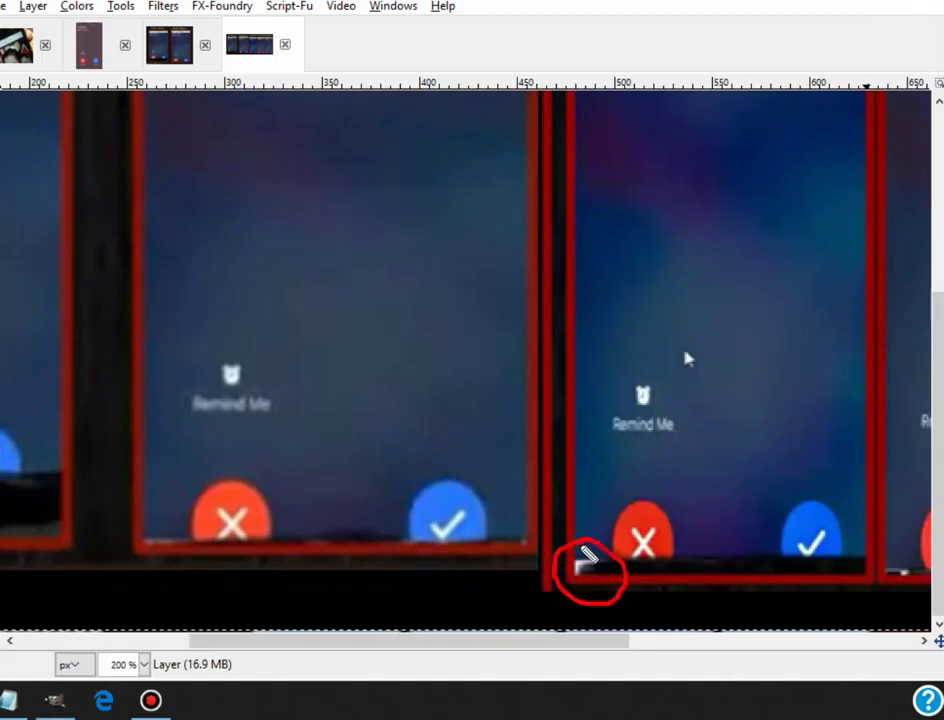
mouse_move(131, 548)
mouse_down()
mouse_move(172, 518)
mouse_move(138, 540)
mouse_up()
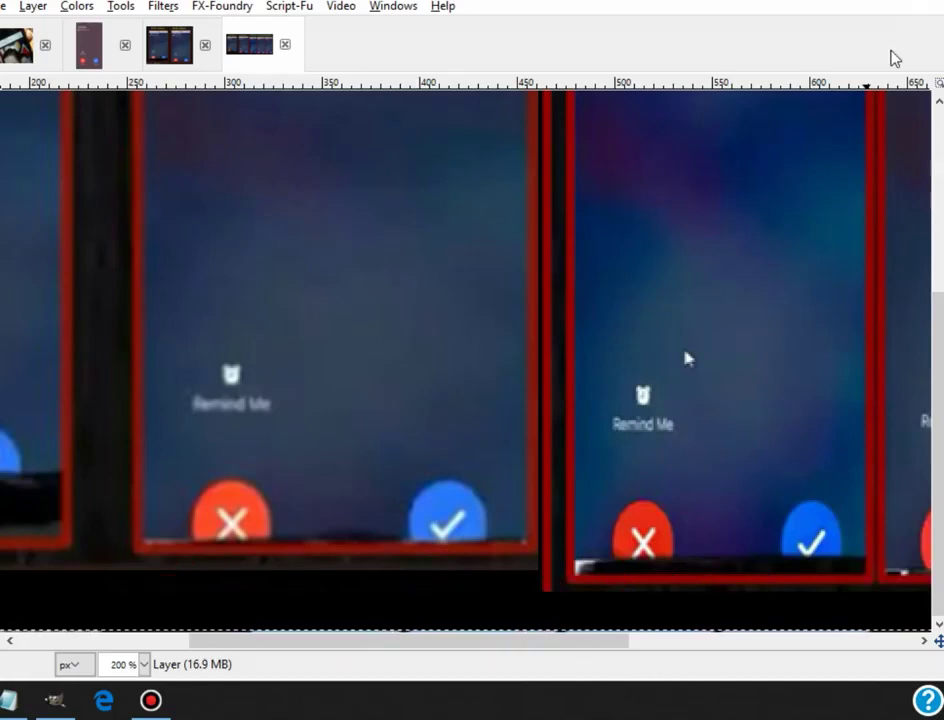
drag(468, 645, 668, 653)
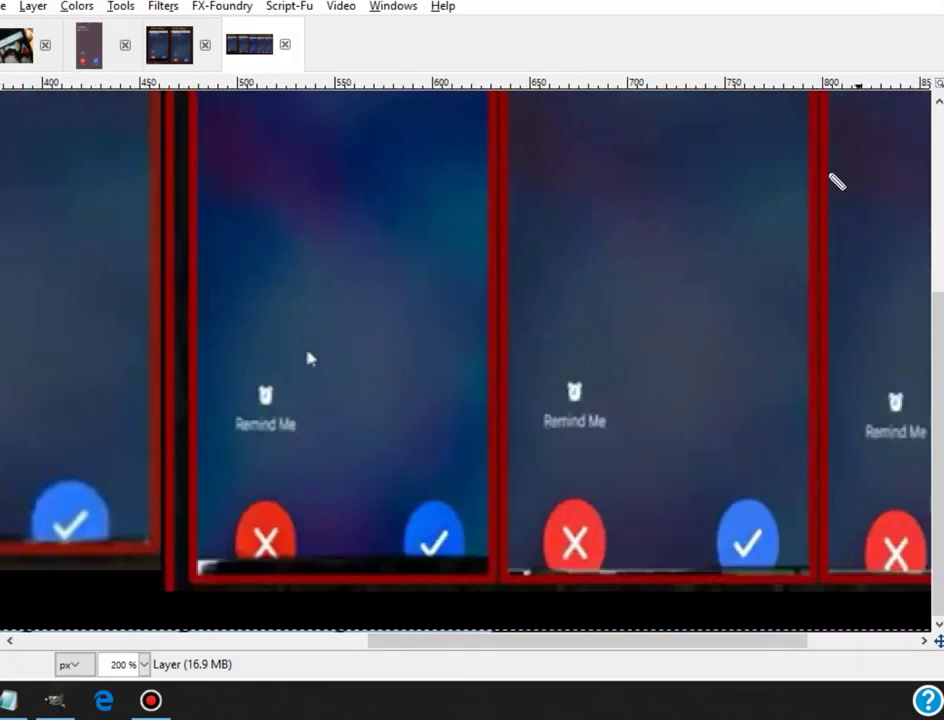
drag(597, 562, 603, 624)
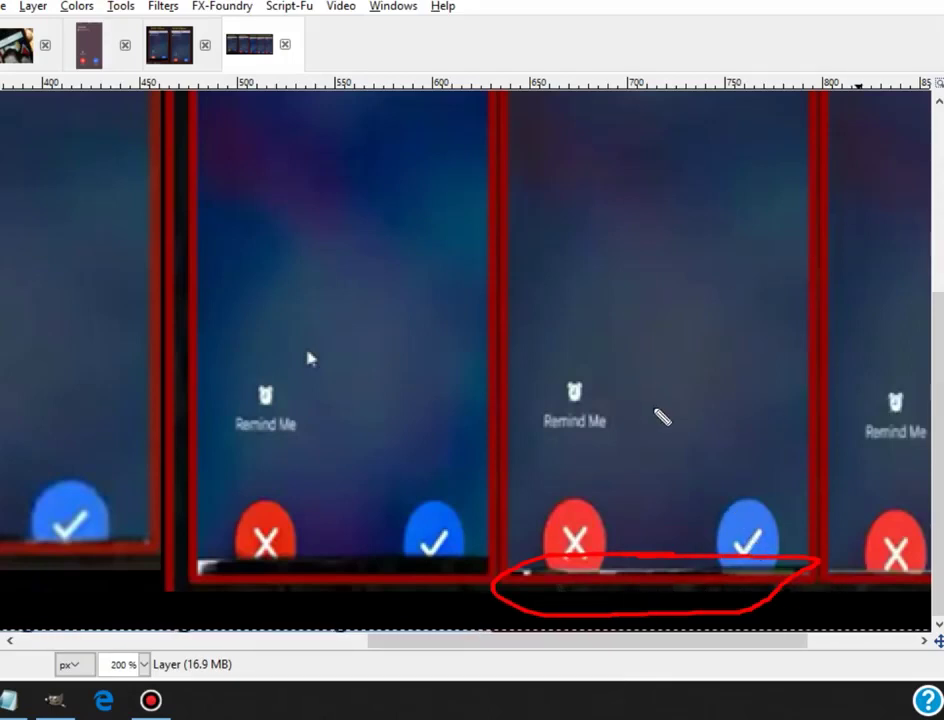
key(ctrl+z)
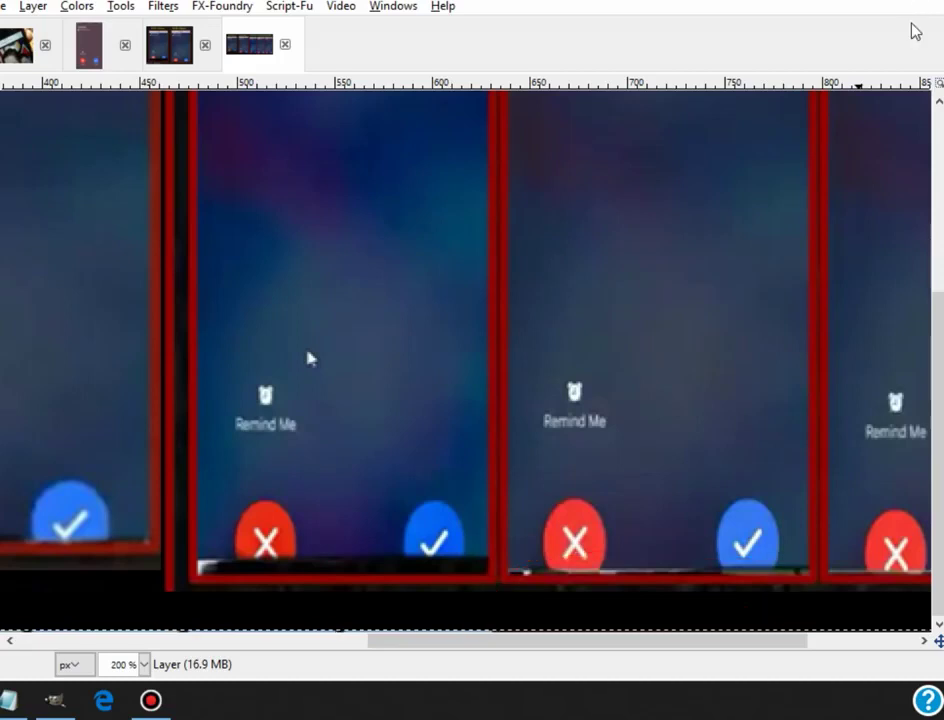
drag(605, 641, 714, 643)
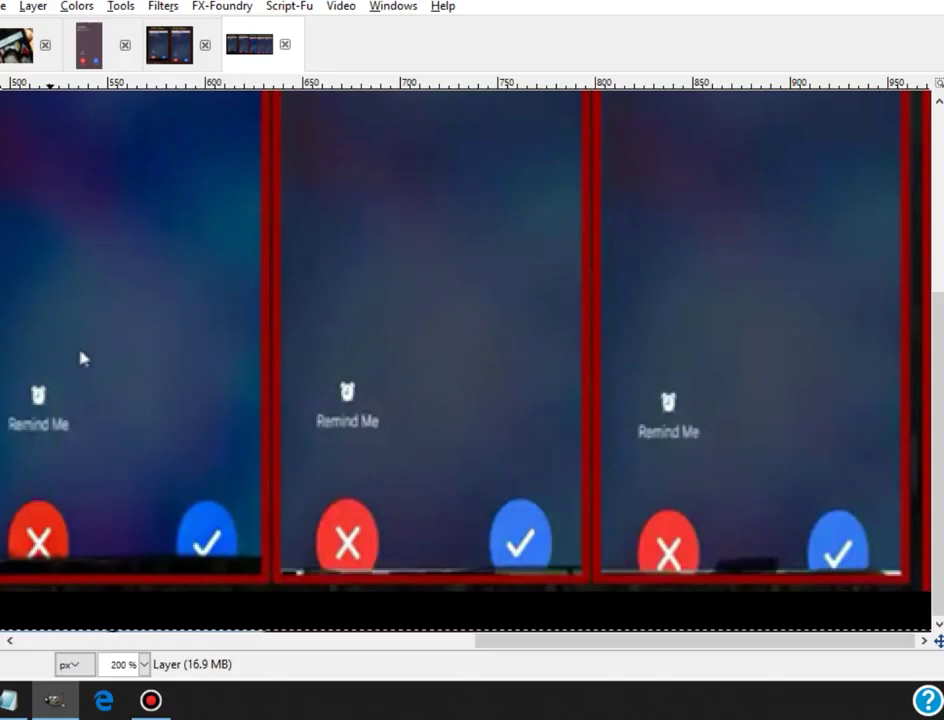
- Zoom into the right-hand panels, zoom out to the whole collage, and show the purple screenshot
click(590, 514)
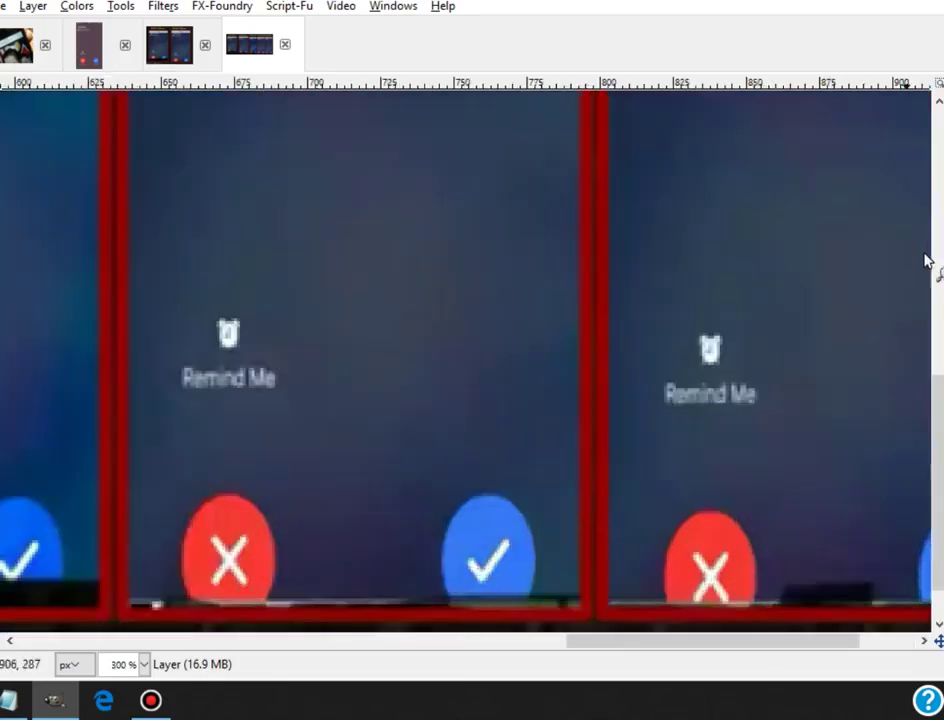
drag(940, 467, 940, 538)
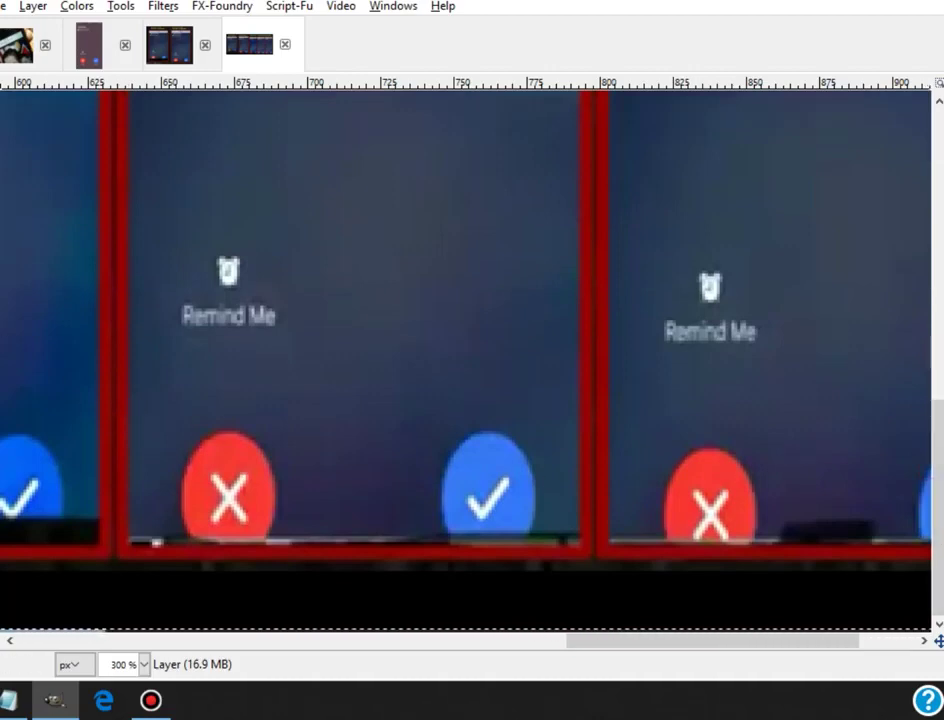
click(188, 400)
click(188, 400)
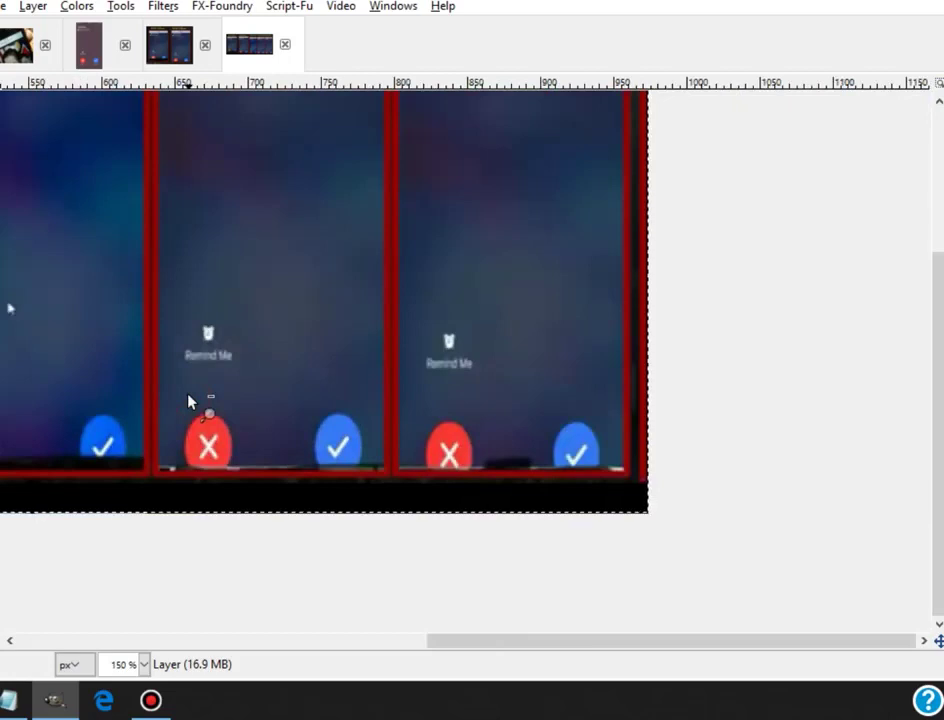
click(188, 400)
drag(482, 640, 196, 640)
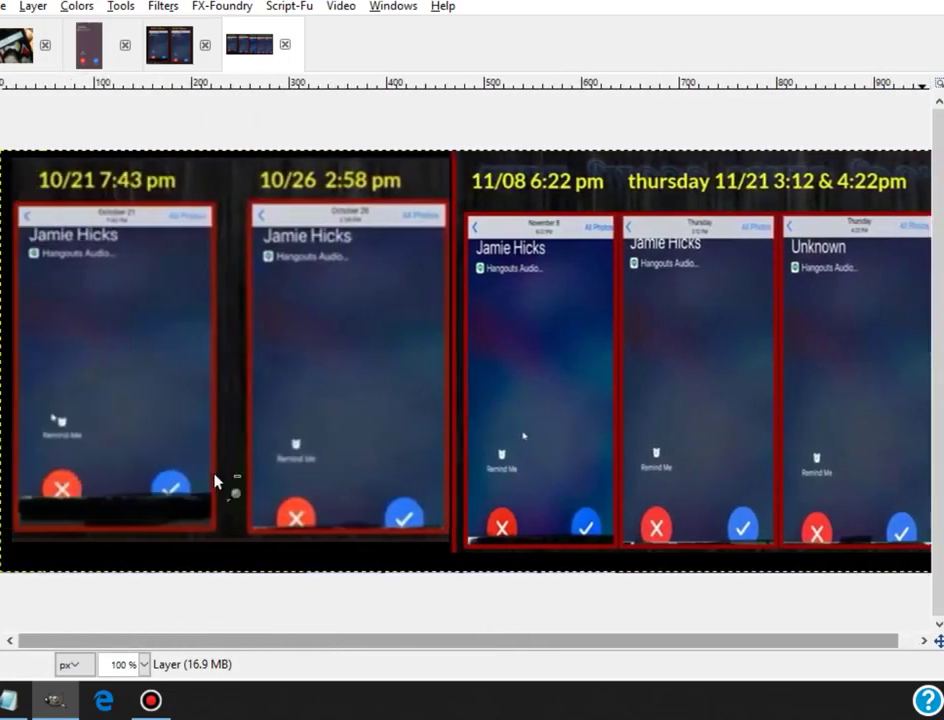
click(84, 57)
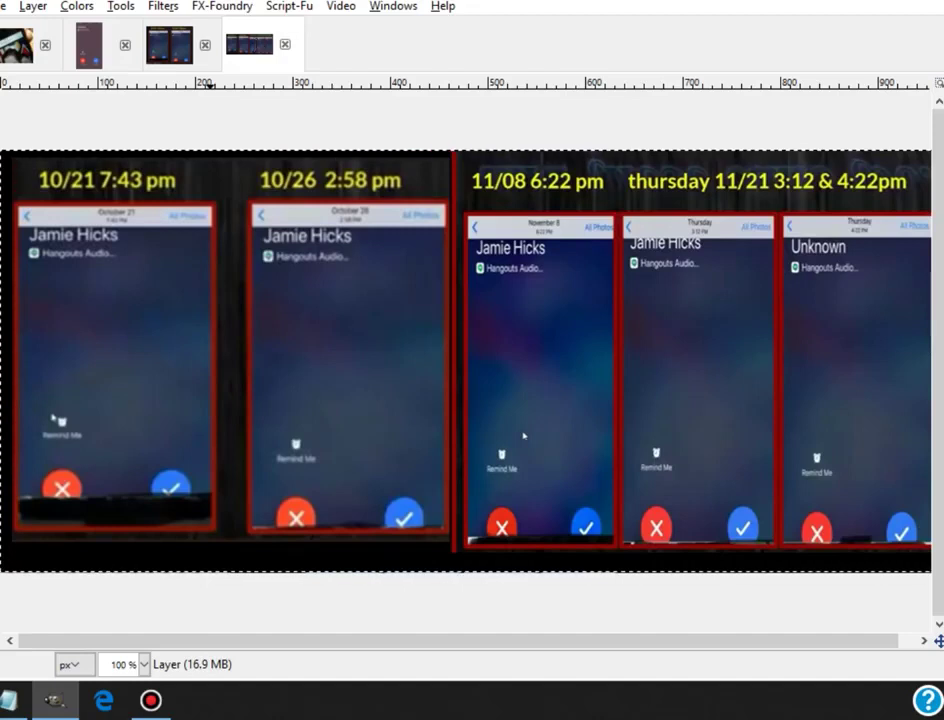
key(alt+2)
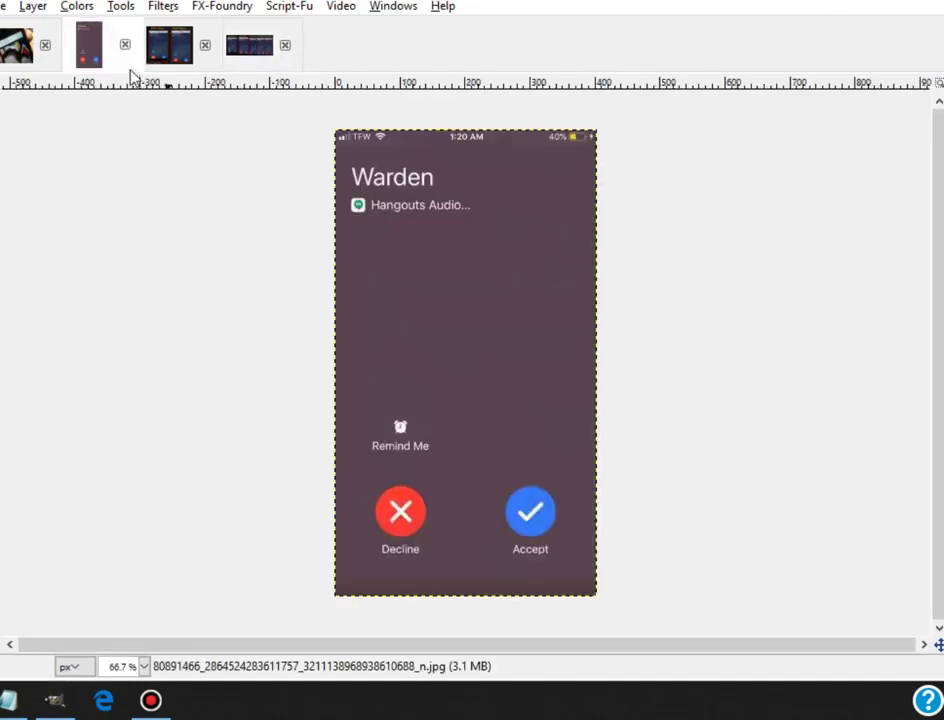
- Return to the purple call screenshot and set the foreground colour to black
click(246, 67)
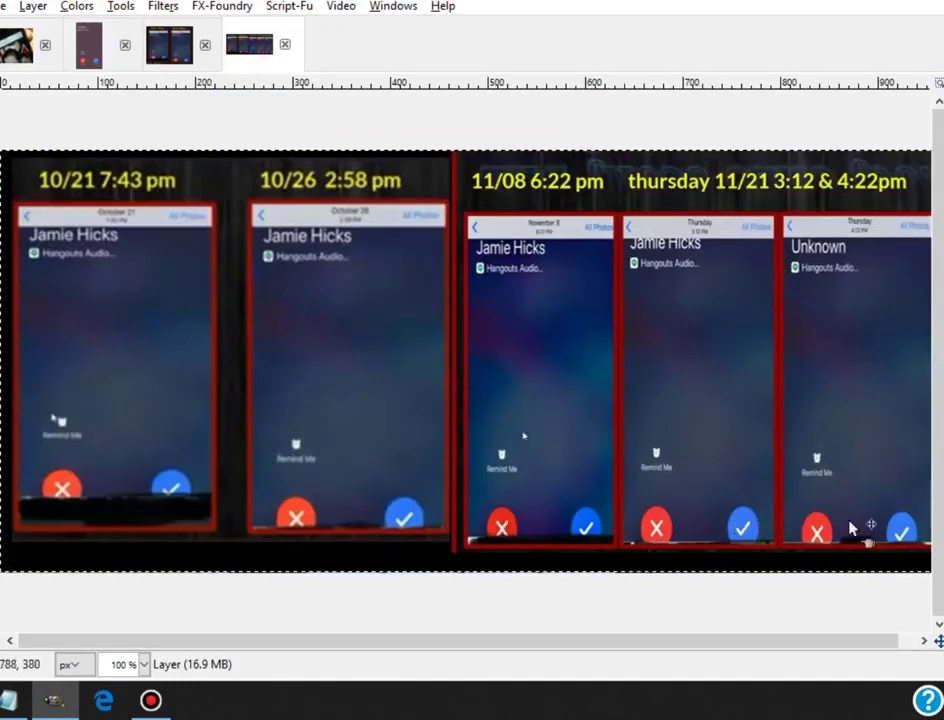
click(89, 52)
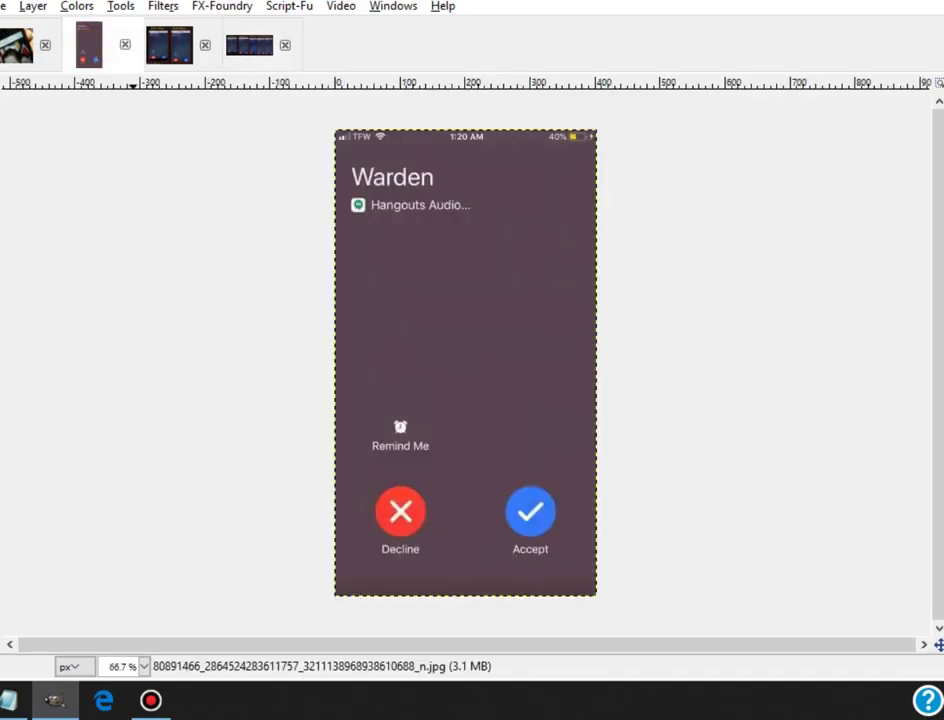
click(0, 215)
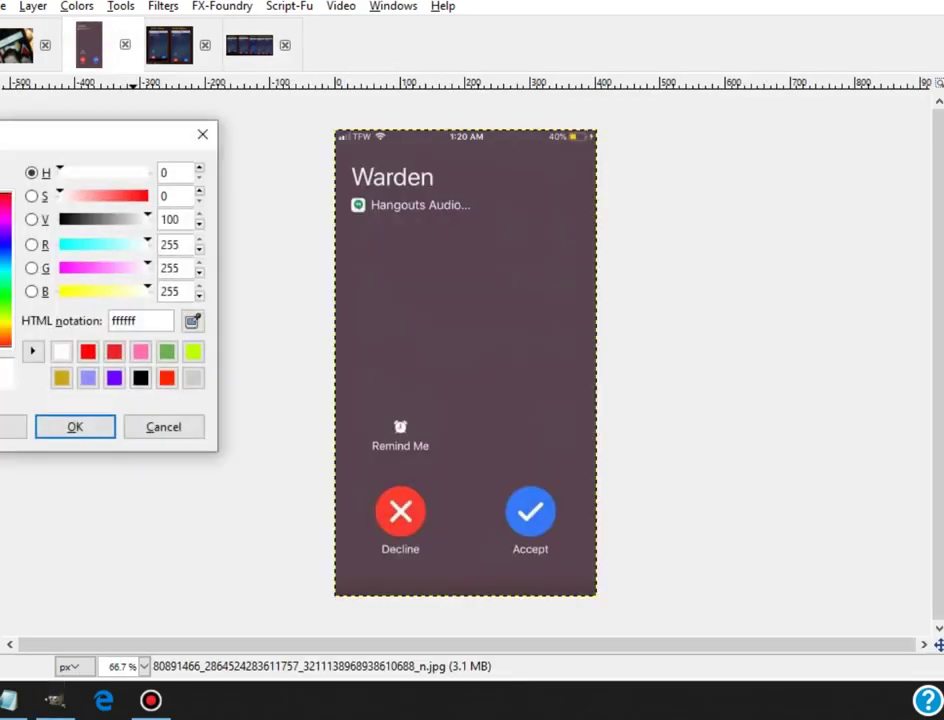
click(140, 377)
click(77, 429)
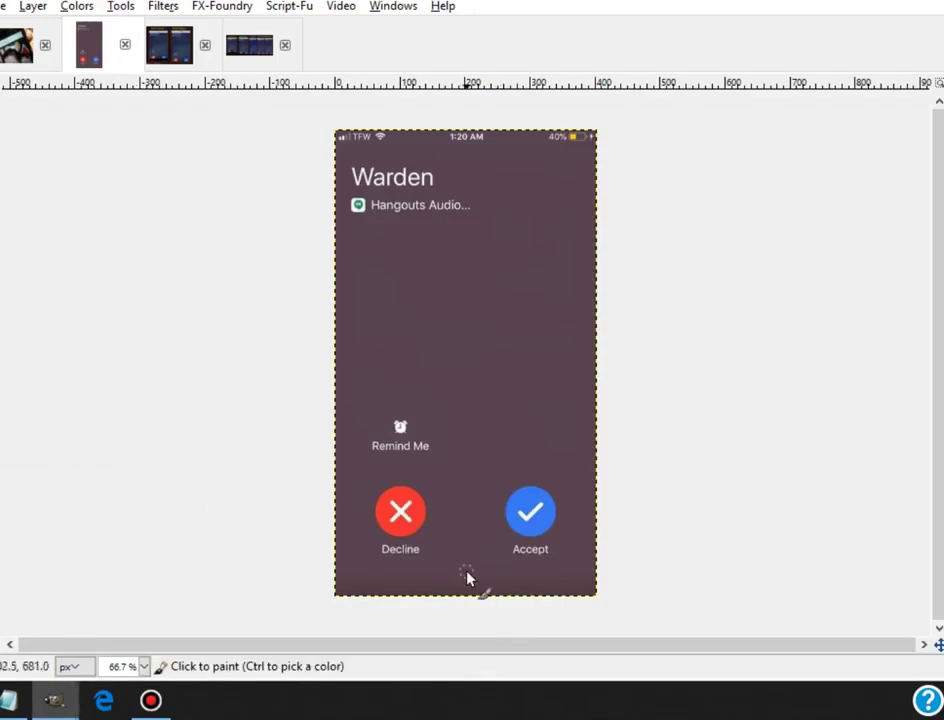
- Paint black over the Decline/Accept labels and button edges, and paint over the caller name
mouse_move(365, 543)
mouse_down()
mouse_move(569, 544)
mouse_move(428, 548)
mouse_move(541, 555)
mouse_move(420, 557)
mouse_move(525, 561)
mouse_move(419, 571)
mouse_move(369, 554)
mouse_move(602, 549)
mouse_move(436, 541)
mouse_move(453, 596)
mouse_move(598, 573)
mouse_move(409, 587)
mouse_move(584, 571)
mouse_move(474, 561)
mouse_move(566, 578)
mouse_up()
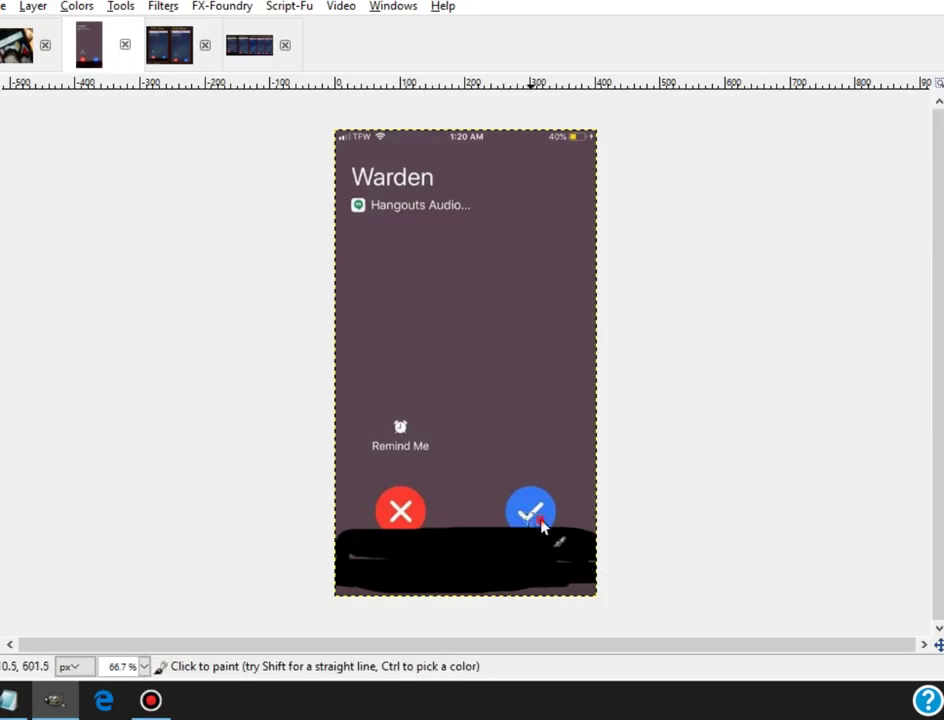
mouse_move(541, 527)
mouse_down()
mouse_move(396, 544)
mouse_move(577, 530)
mouse_up()
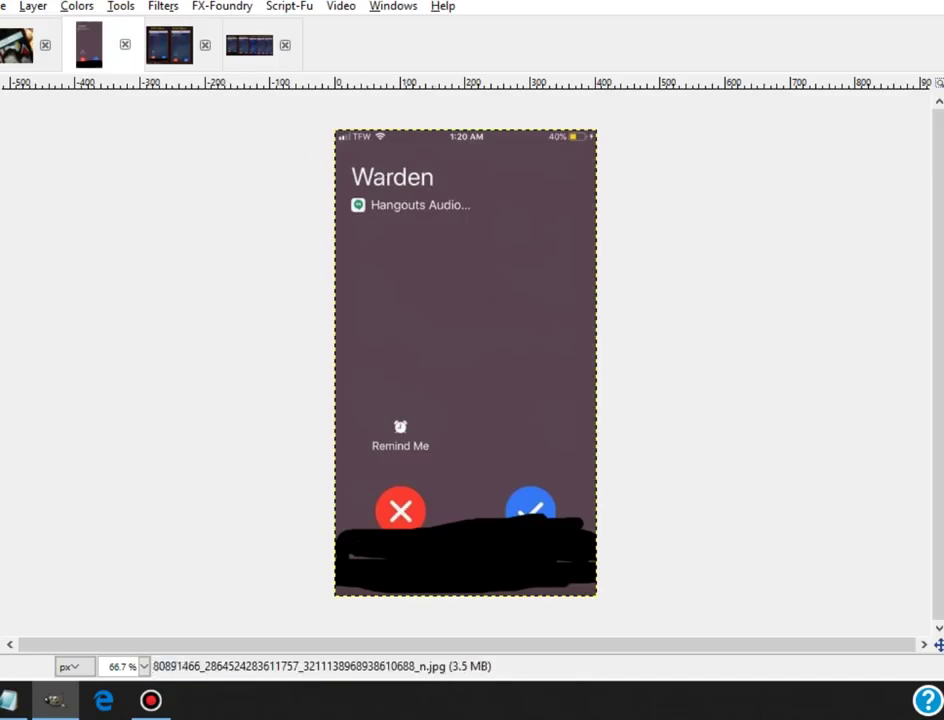
mouse_move(432, 180)
mouse_down()
mouse_move(354, 170)
mouse_move(428, 170)
mouse_move(358, 183)
mouse_move(440, 185)
mouse_move(383, 185)
mouse_move(408, 184)
mouse_up()
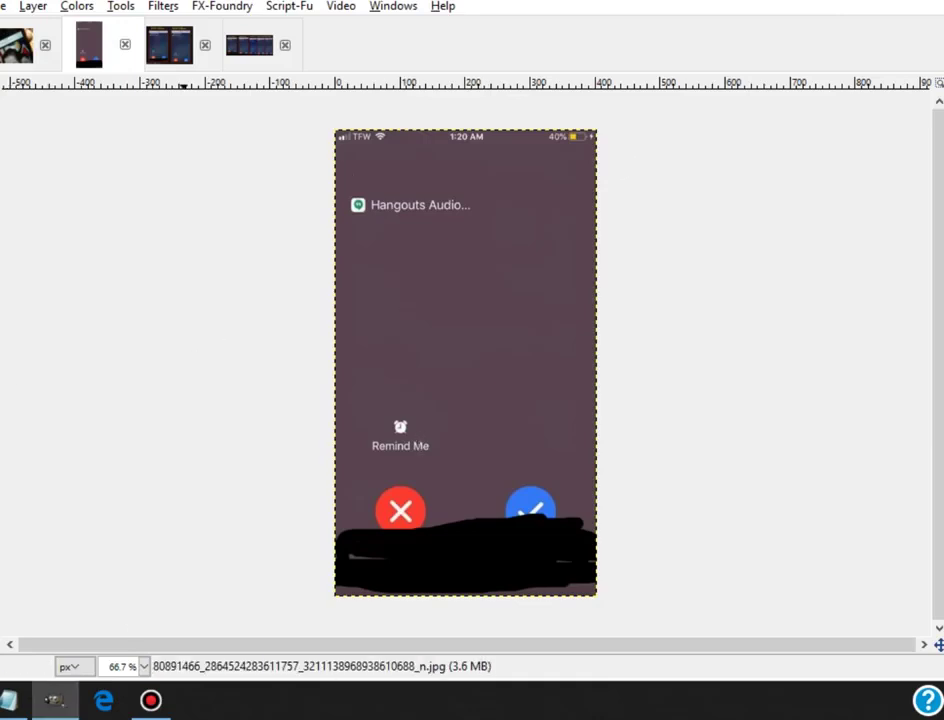
- Type the caller's name as 30 px white text above Hangouts Audio and nudge it up slightly
click(55, 700)
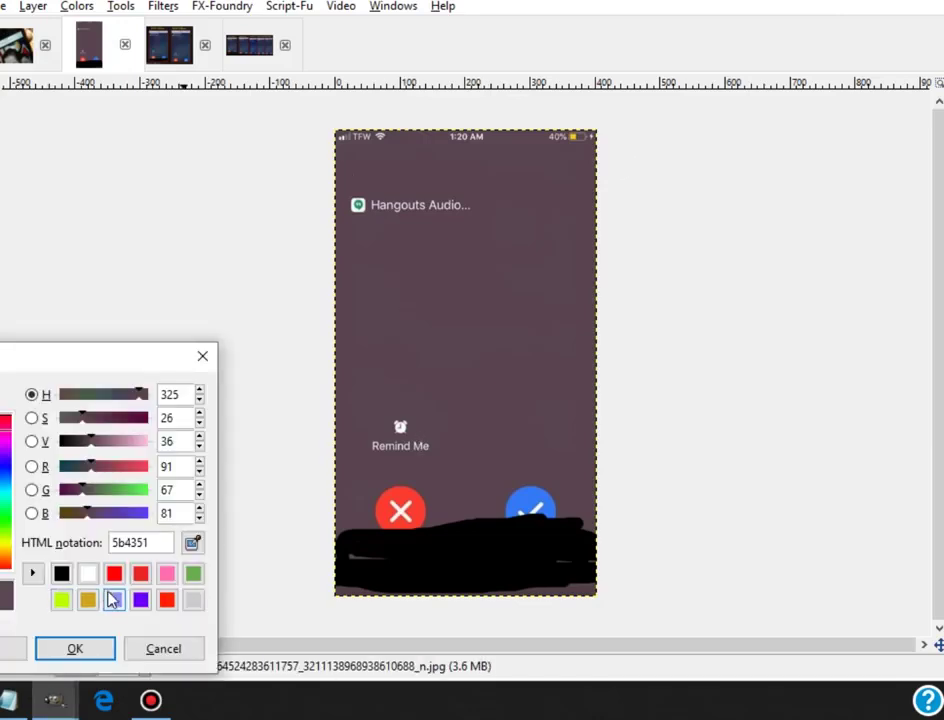
click(355, 176)
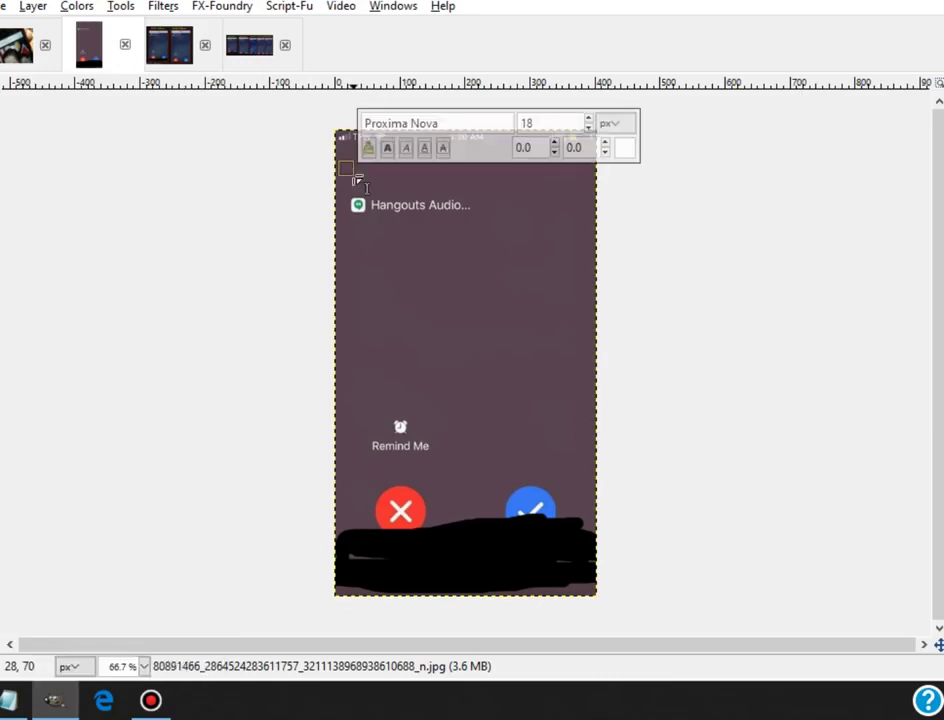
text(Angie)
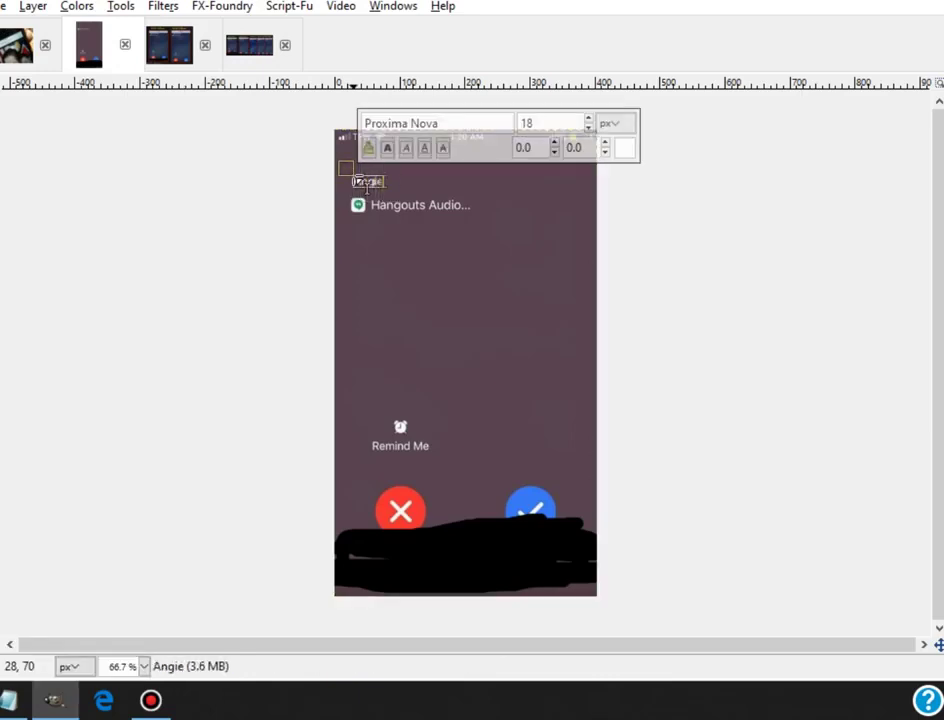
text( Ra)
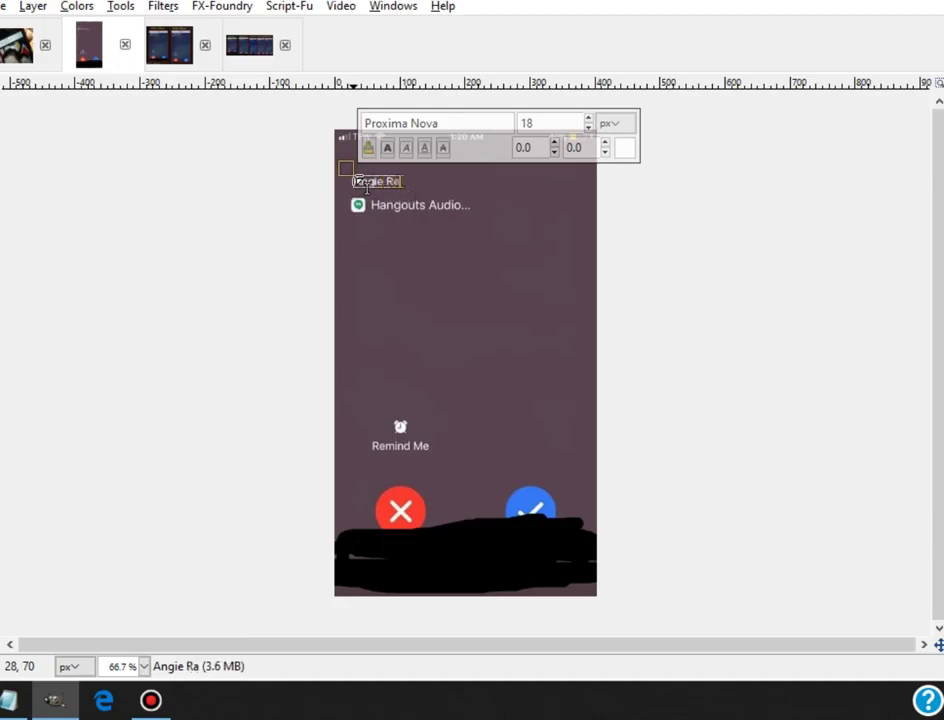
text(m)
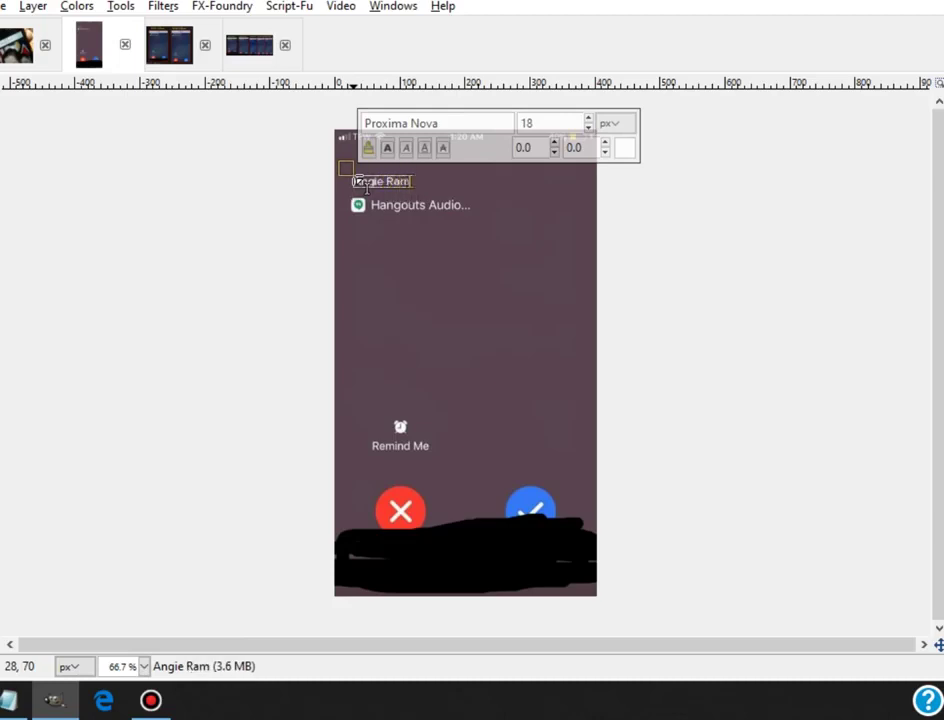
text(rez)
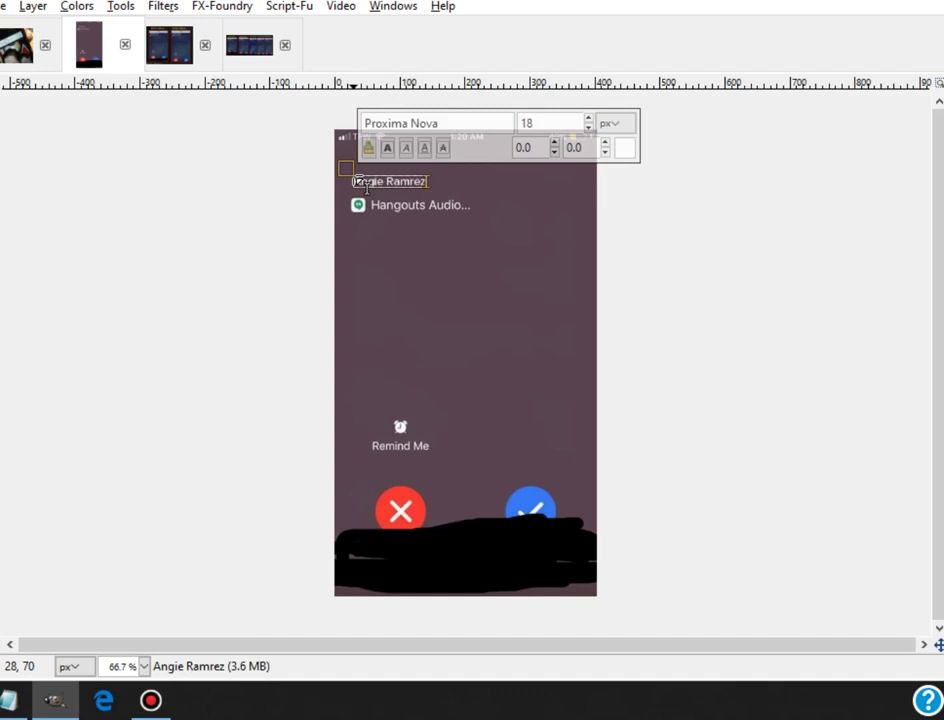
triple_click(358, 181)
click(558, 122)
text(30)
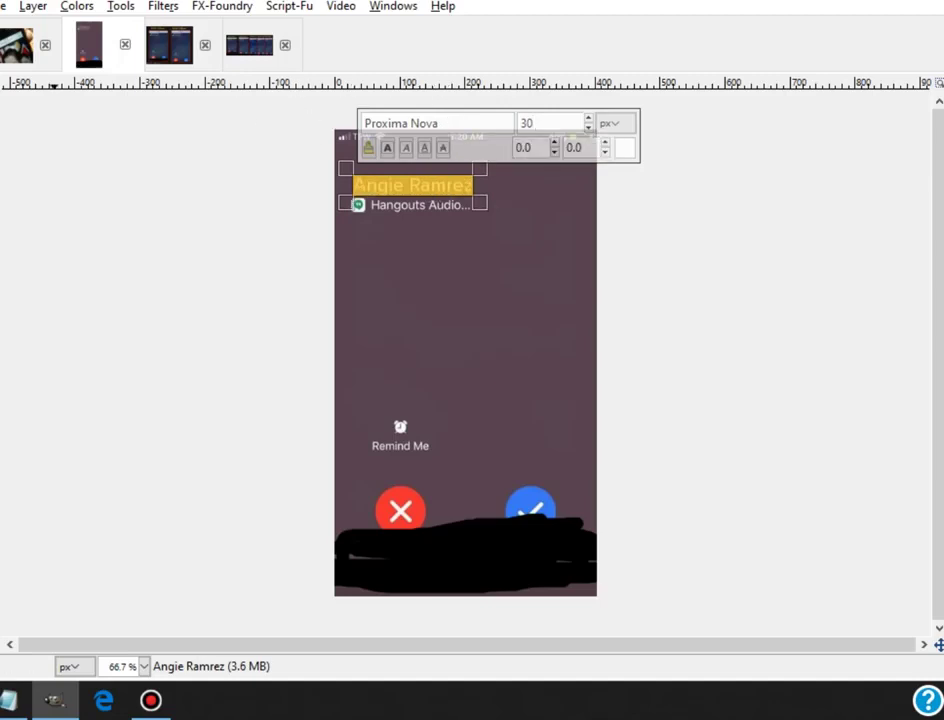
key(Escape)
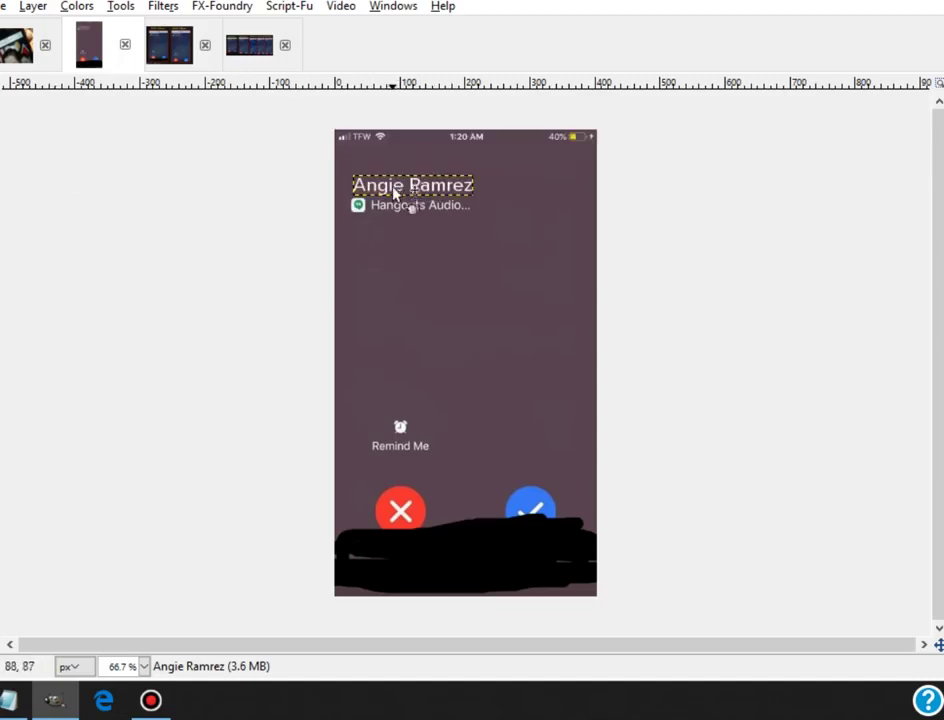
drag(392, 191, 390, 183)
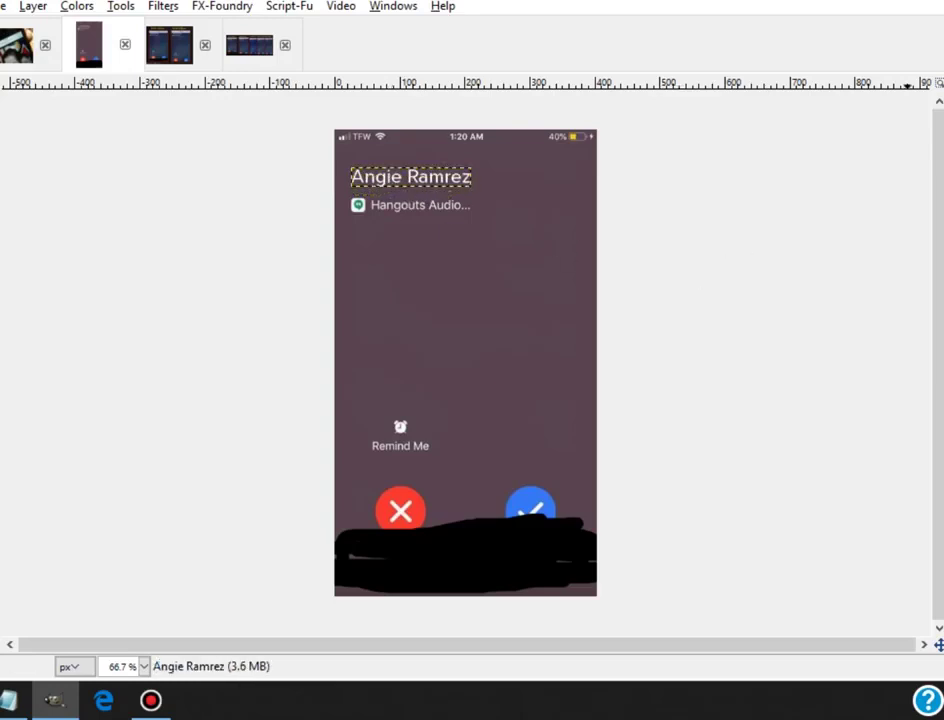
key(Page_Down)
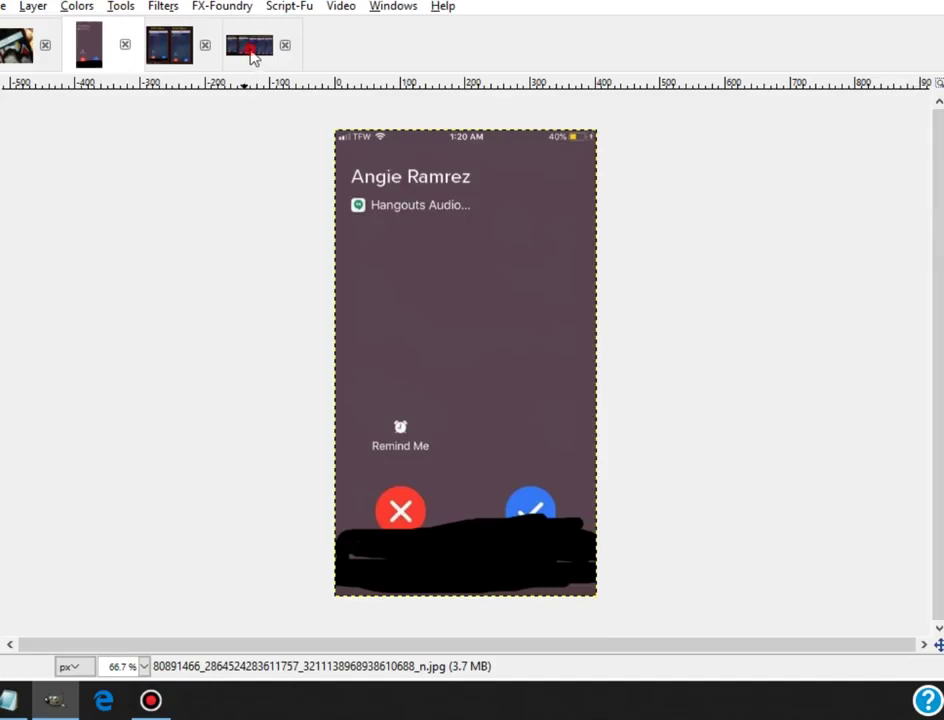
- Zoom the collage to 200% and circle the Thursday 4:22 PM, 3:12 PM and November 8 headers, then clear them
click(250, 46)
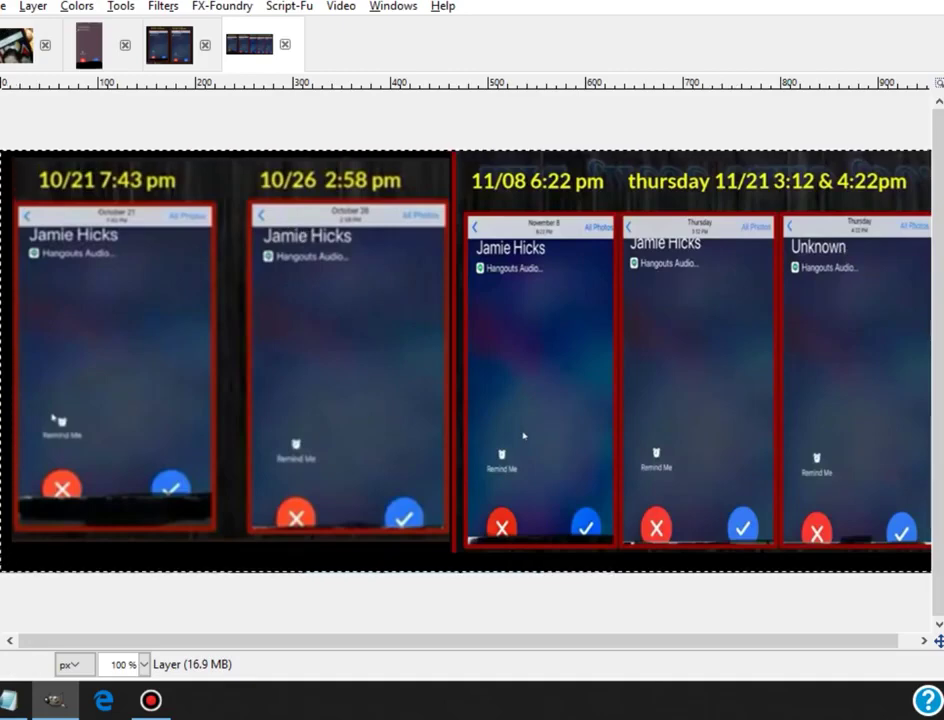
scroll(105, 303, up, 1)
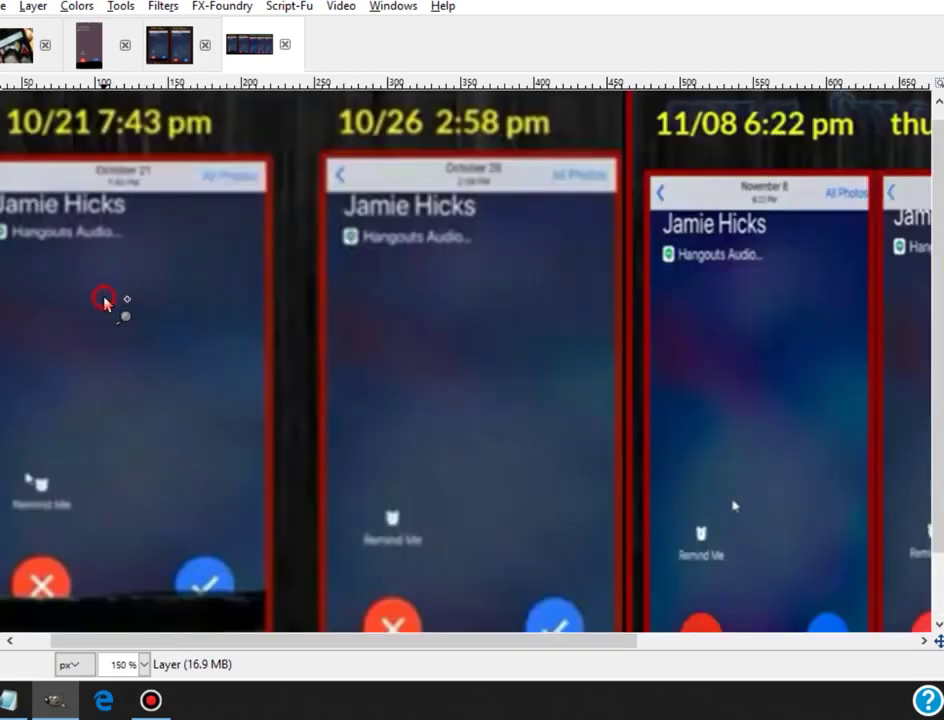
click(105, 303)
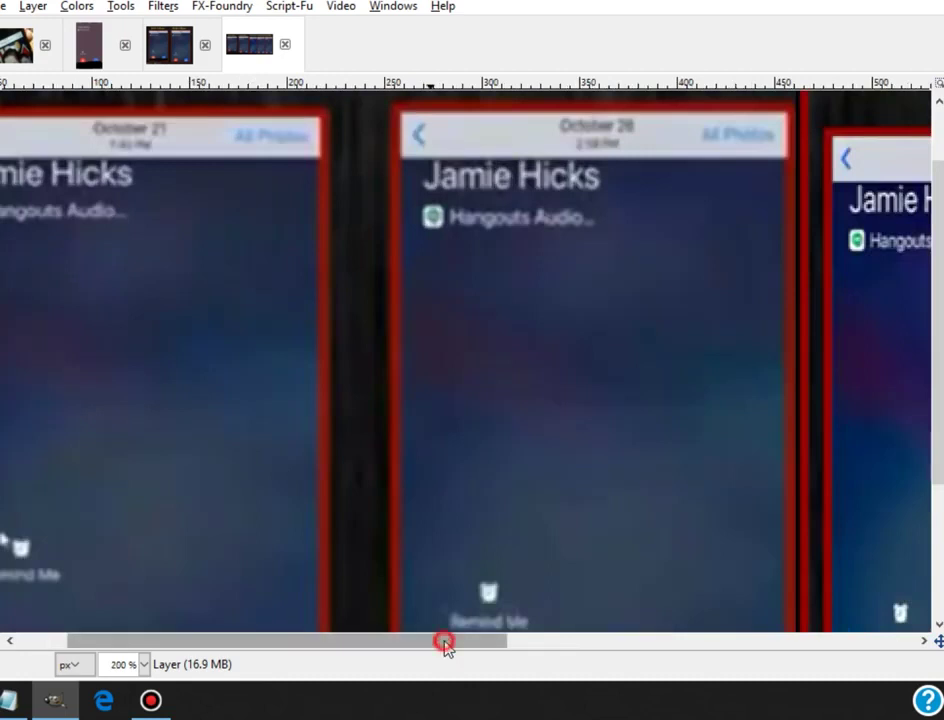
mouse_move(446, 646)
mouse_down()
mouse_move(379, 645)
mouse_move(680, 642)
mouse_up()
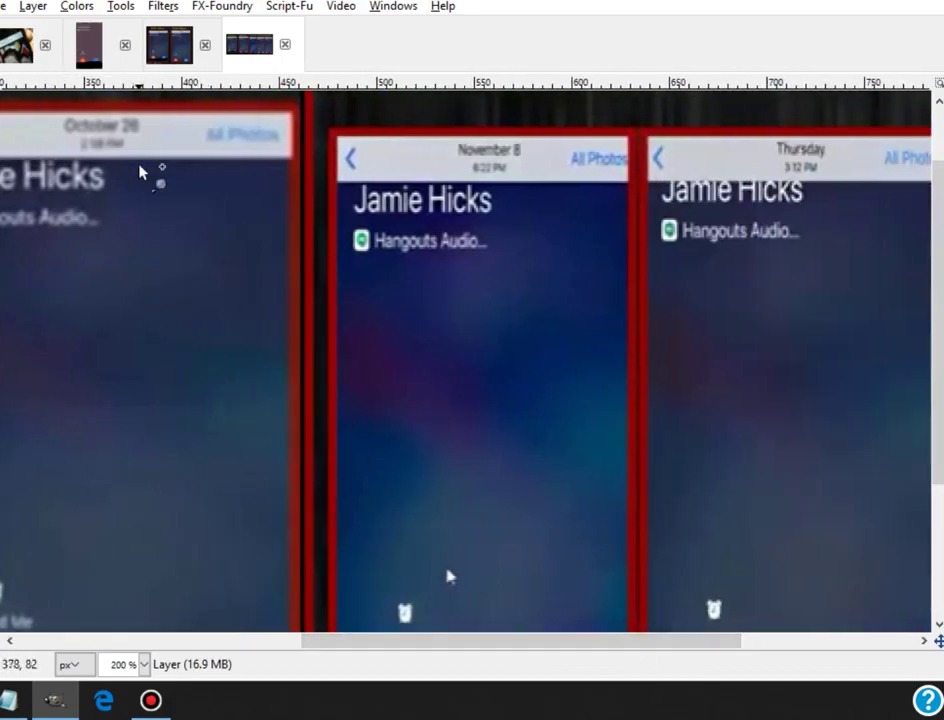
drag(619, 643, 780, 643)
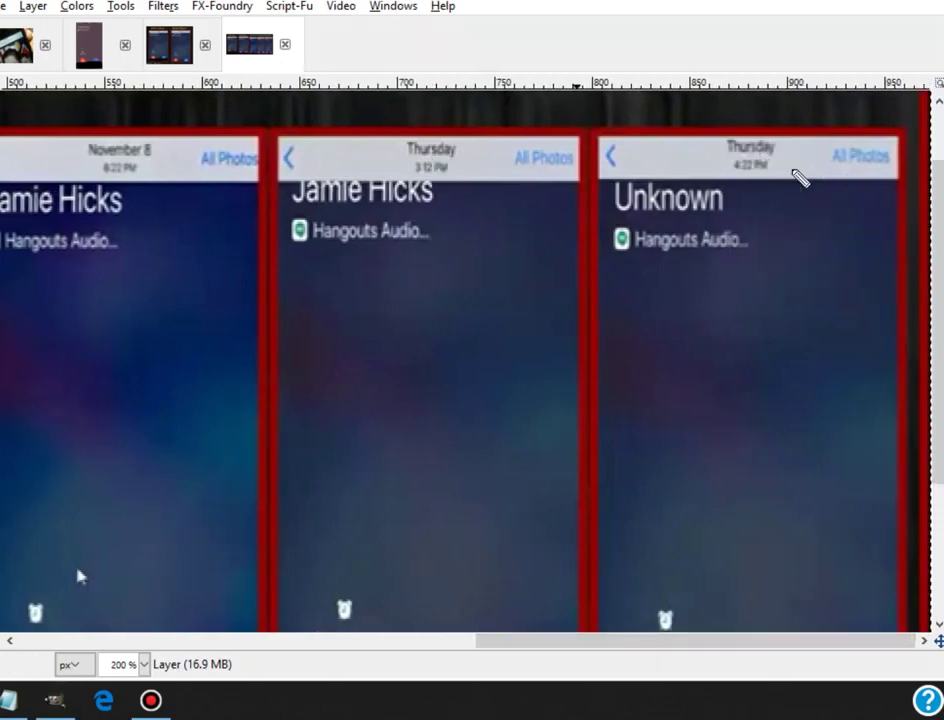
drag(772, 124, 786, 130)
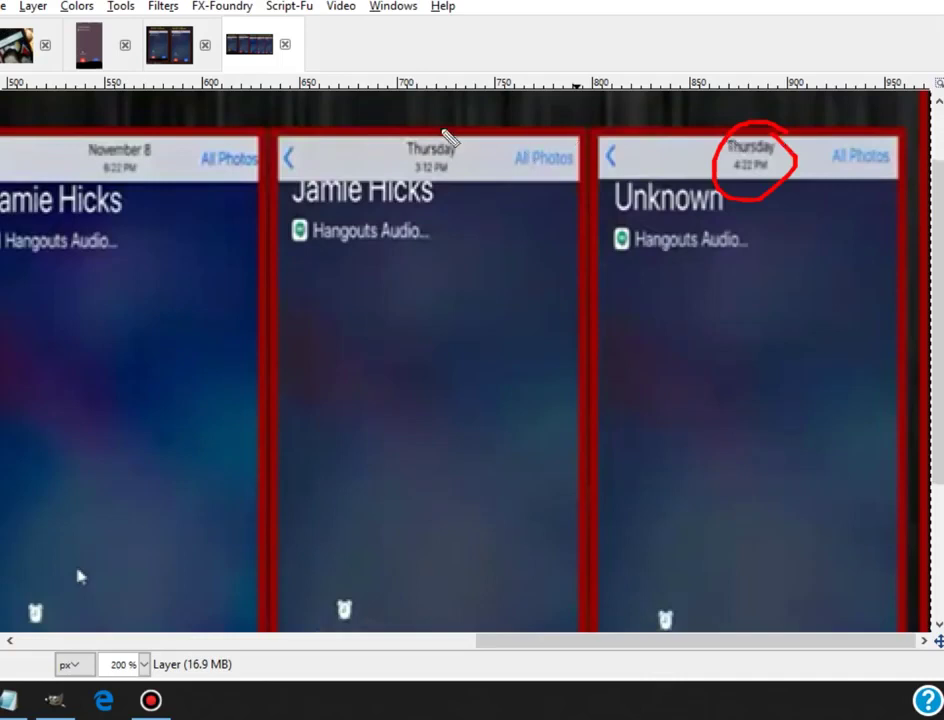
mouse_move(440, 122)
mouse_down()
mouse_move(363, 181)
mouse_move(468, 140)
mouse_up()
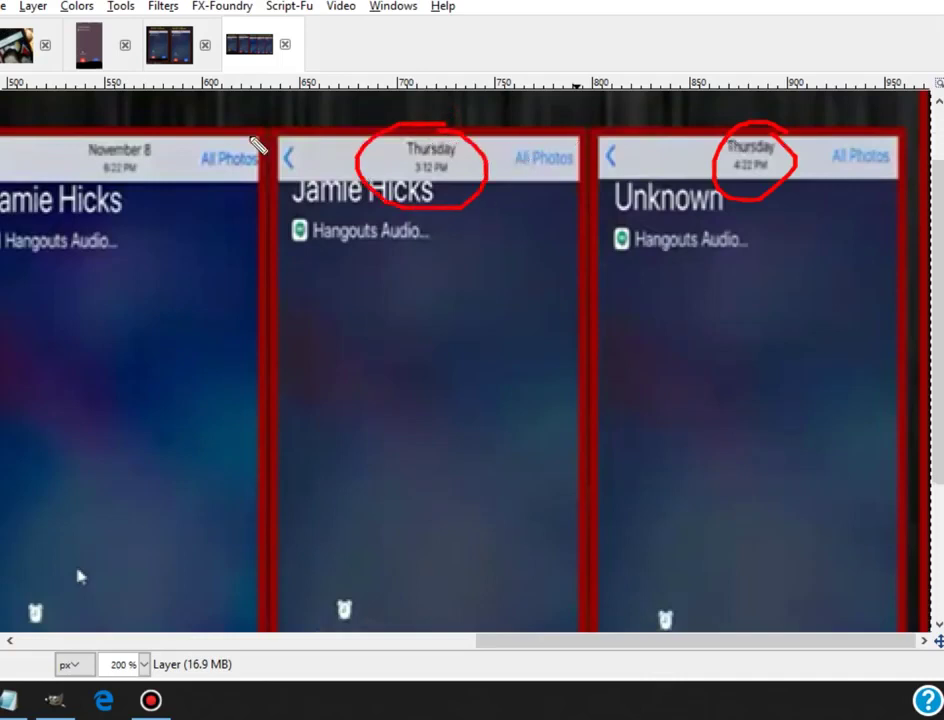
mouse_move(110, 118)
mouse_down()
mouse_move(133, 200)
mouse_move(116, 120)
mouse_up()
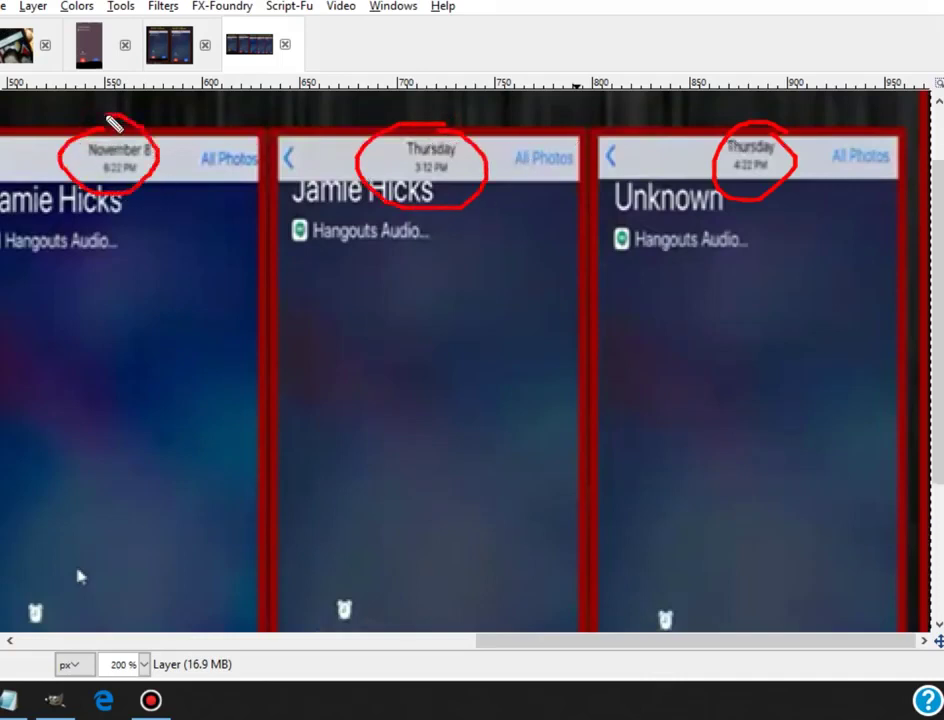
key(Escape)
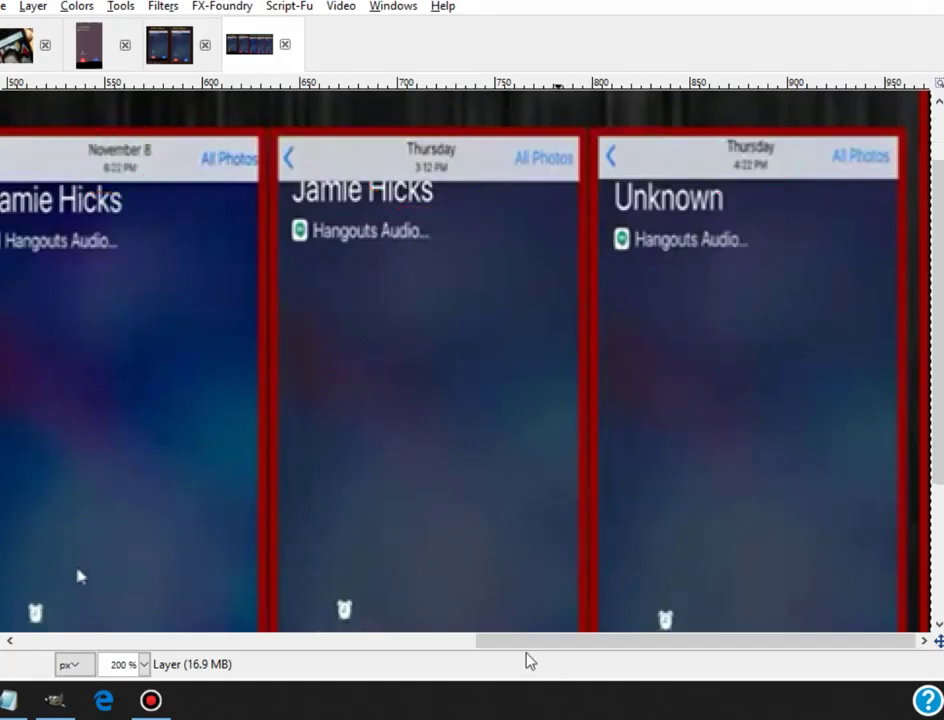
- Circle the Unknown caller label and the October 21 and 28 headers in red, undoing each
drag(530, 645, 503, 645)
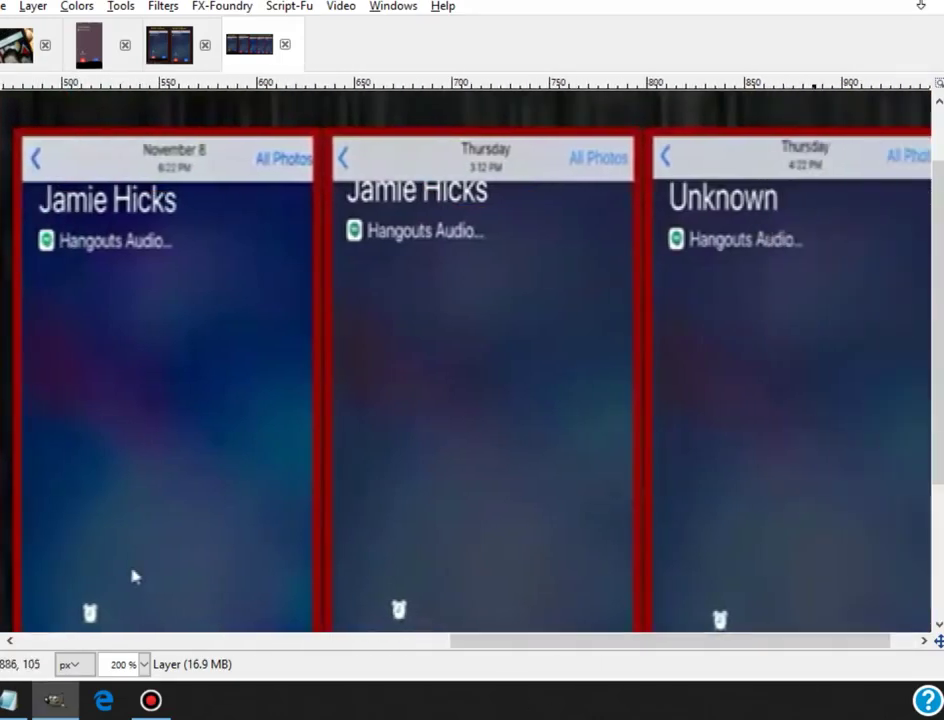
mouse_move(738, 168)
mouse_down()
mouse_move(628, 222)
mouse_move(695, 152)
mouse_up()
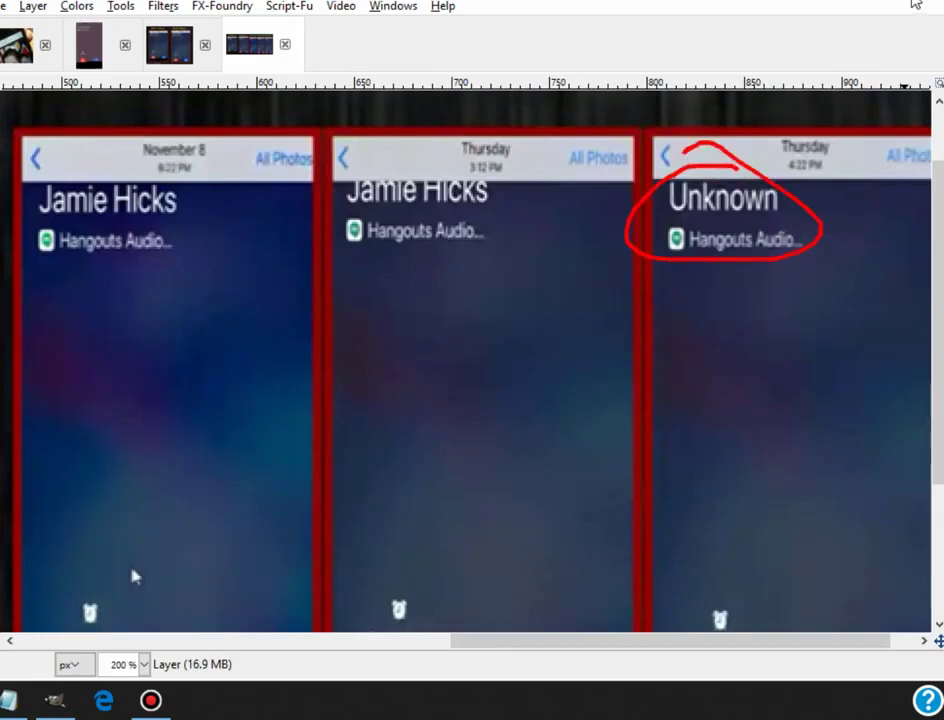
key(ctrl+z)
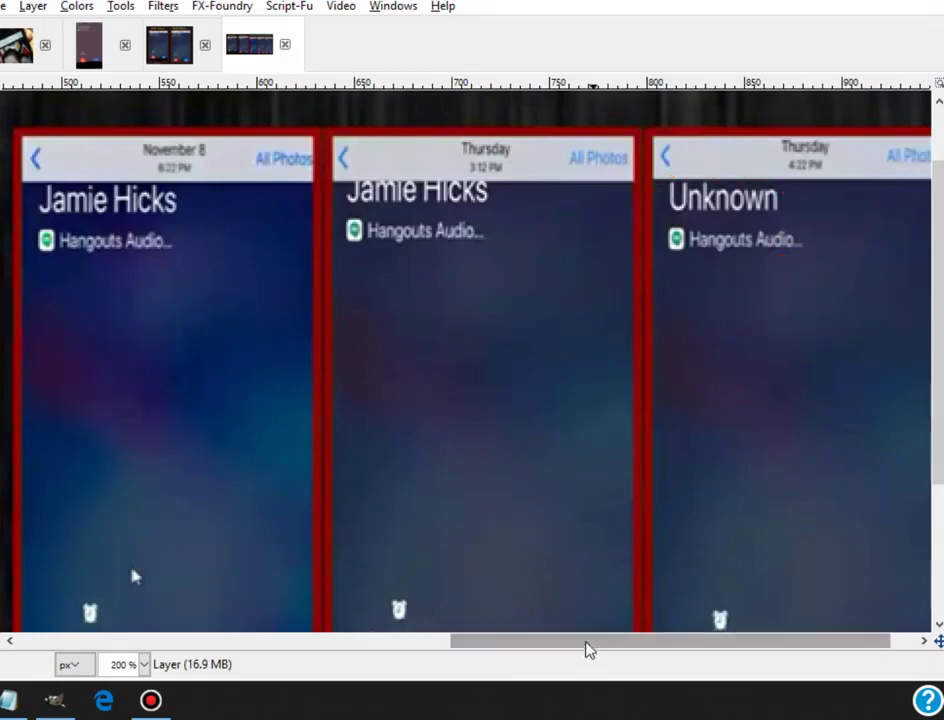
drag(588, 655, 355, 652)
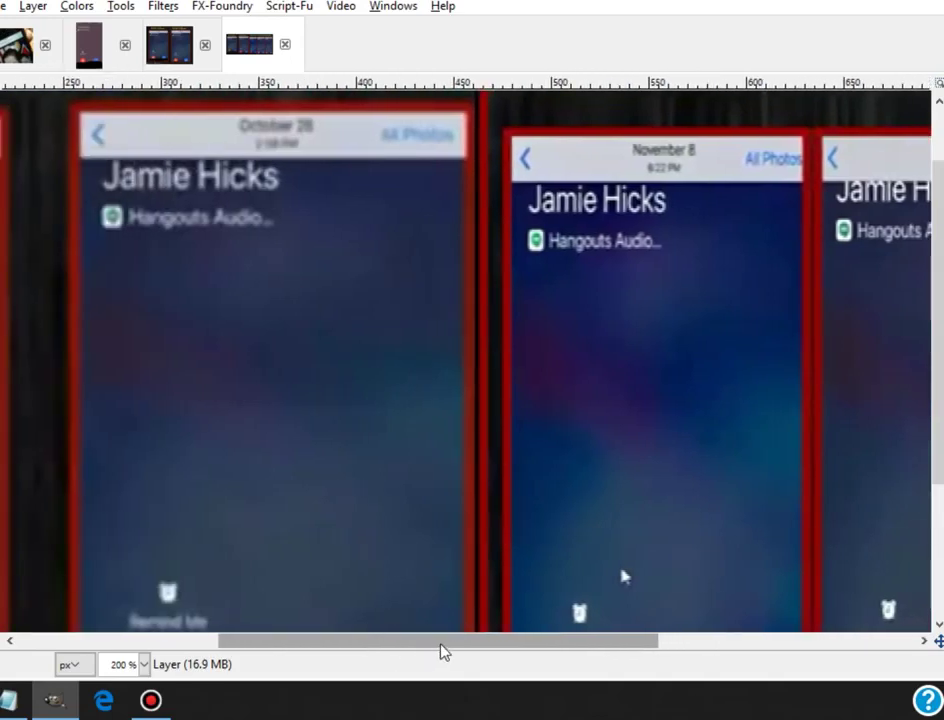
drag(443, 651, 225, 665)
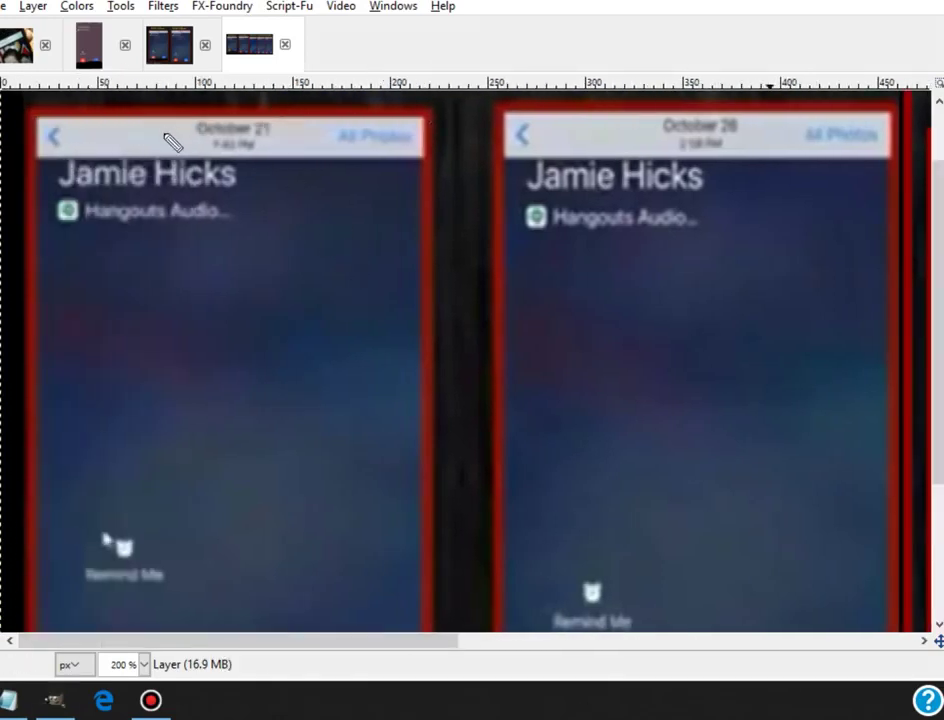
drag(228, 117, 235, 118)
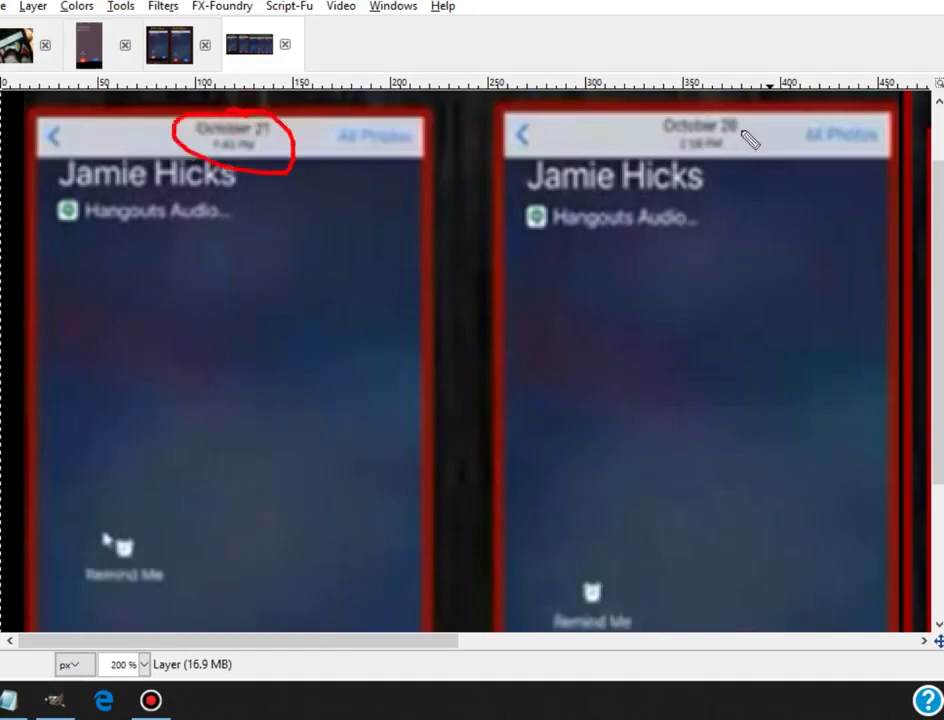
mouse_move(748, 135)
mouse_down()
mouse_move(660, 110)
mouse_move(755, 132)
mouse_move(720, 135)
mouse_up()
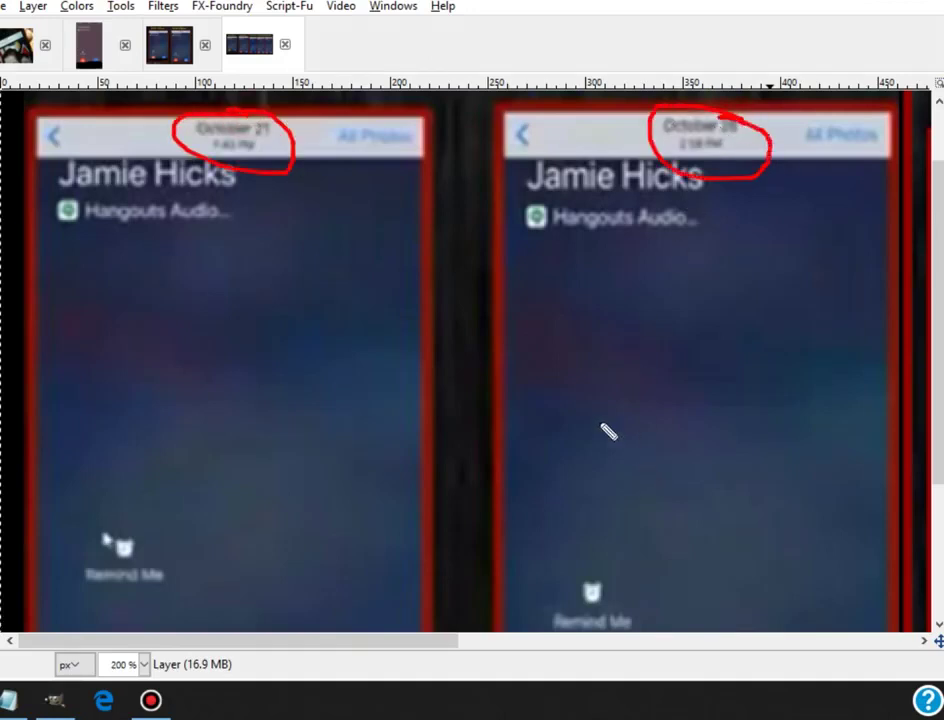
key(ctrl+z)
key(ctrl+z)
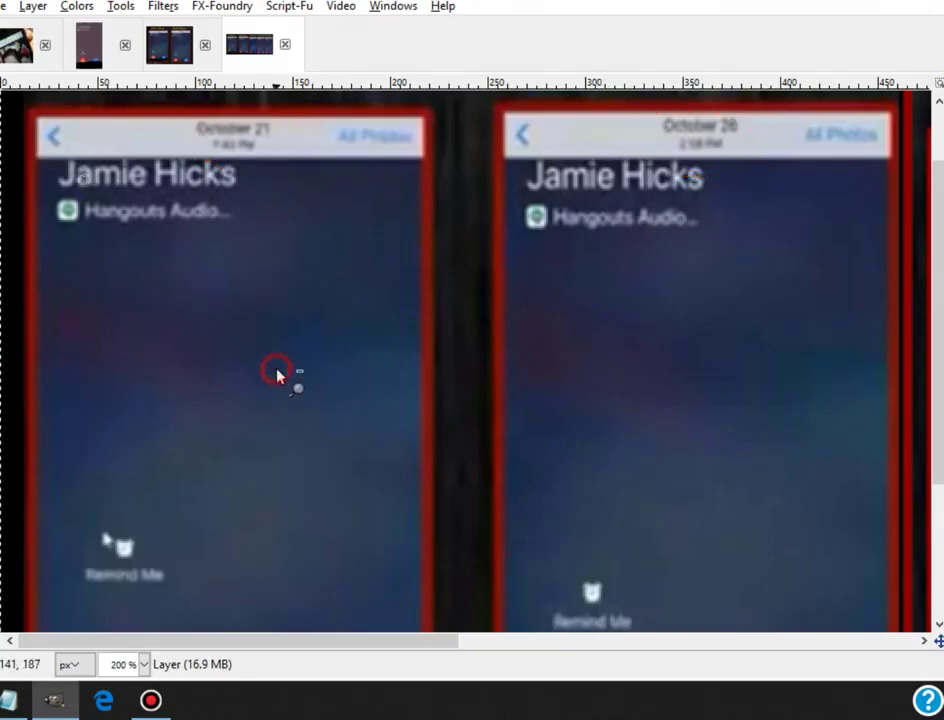
- Draw red freehand circles around the two Thursday 11/21 headers, then undo them
ctrl+scroll(278, 376, down, 2)
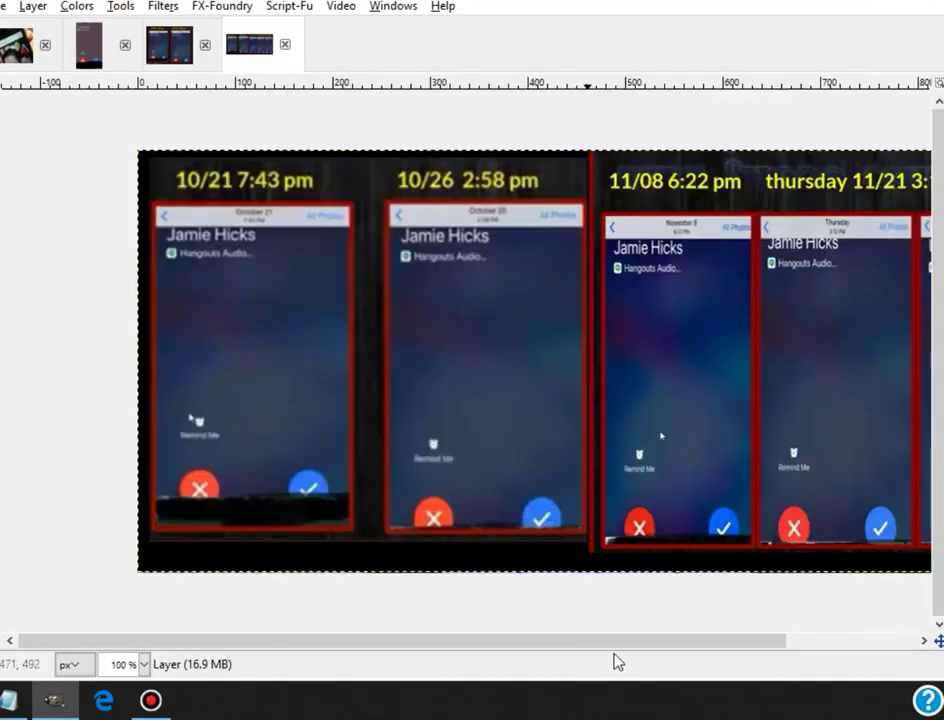
drag(636, 645, 727, 648)
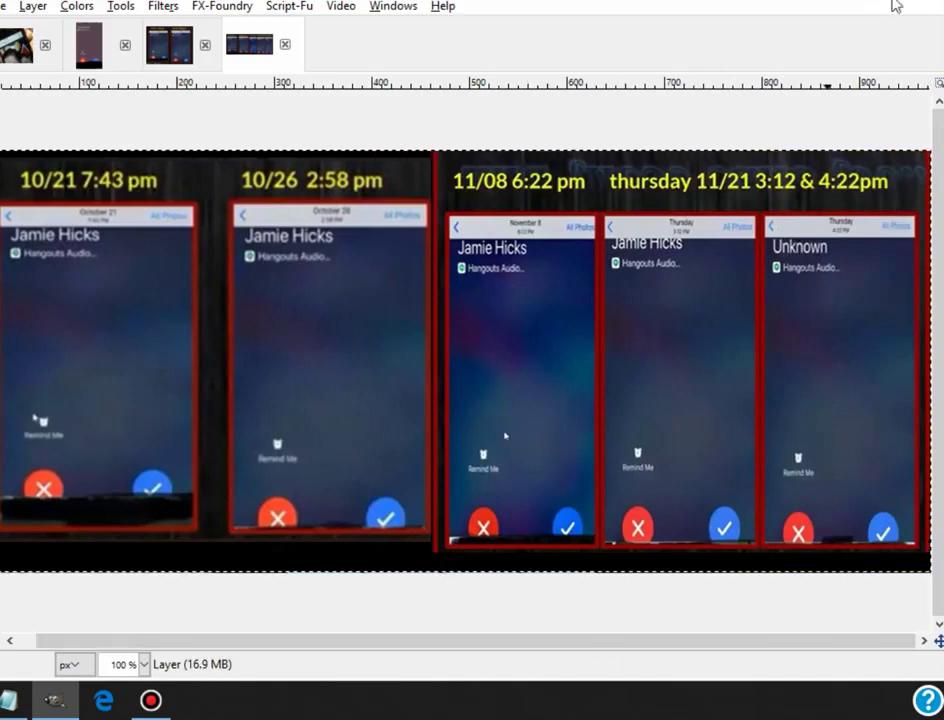
mouse_move(655, 210)
mouse_down()
mouse_move(687, 208)
mouse_move(652, 206)
mouse_up()
drag(856, 210, 800, 218)
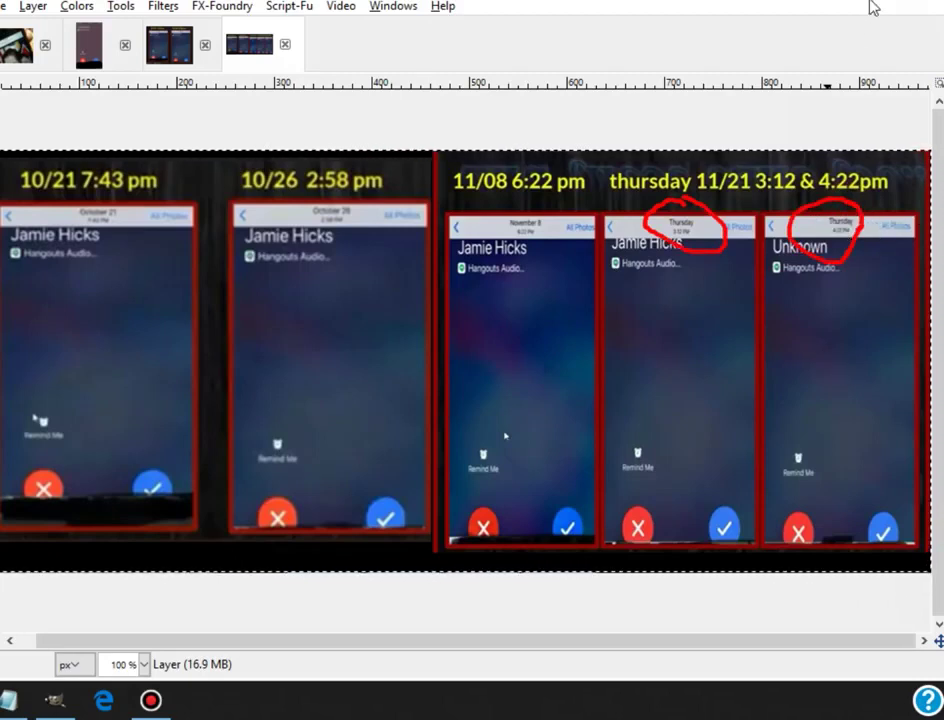
key(ctrl+z)
key(ctrl+z)
key(ctrl+z)
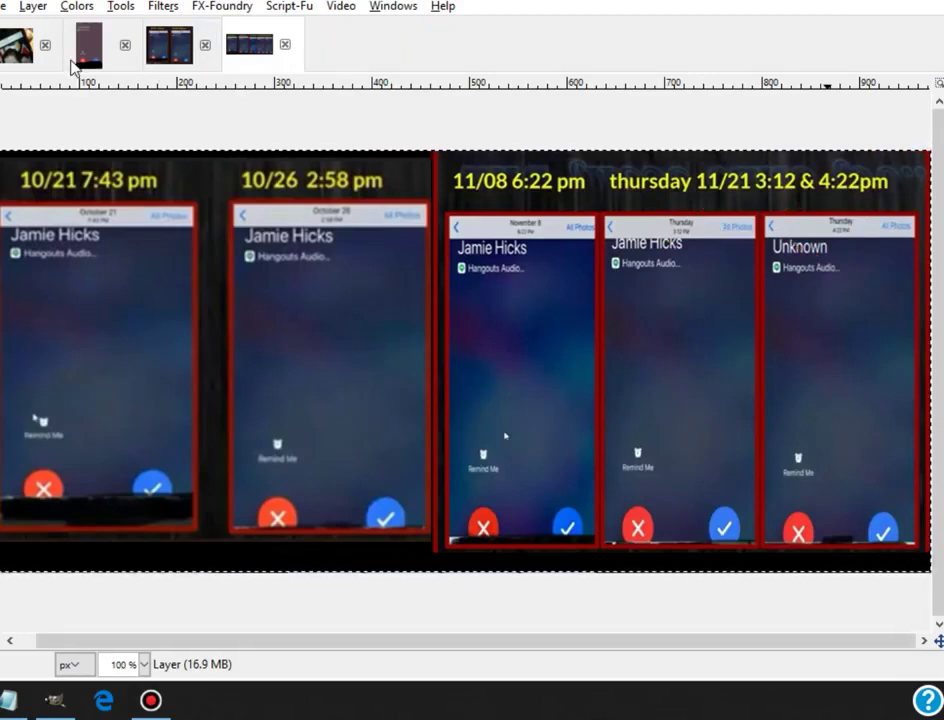
click(17, 58)
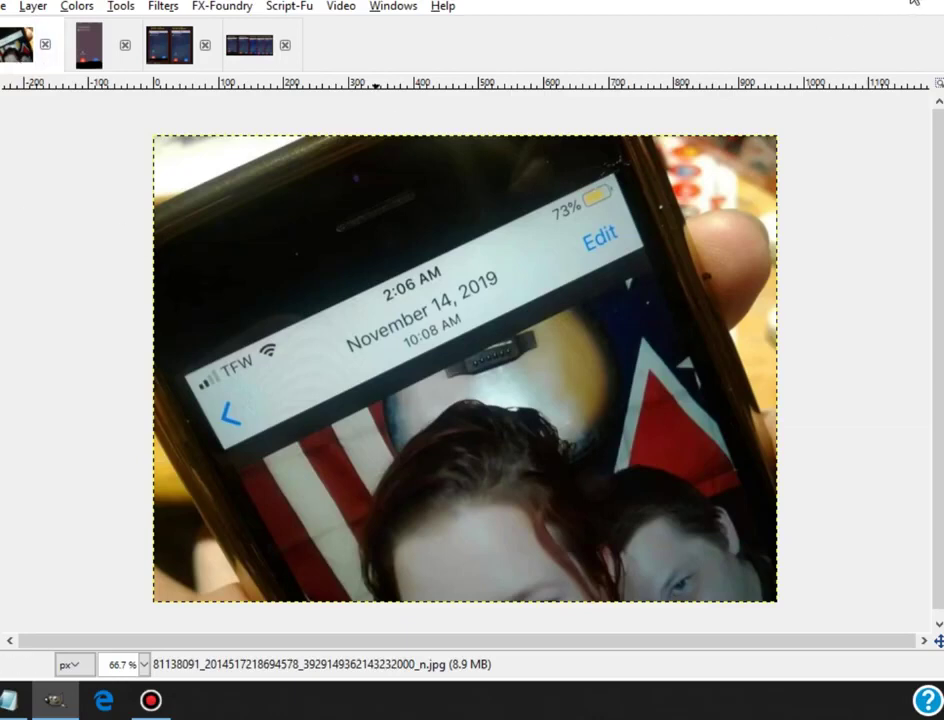
drag(425, 323, 368, 344)
drag(440, 318, 507, 296)
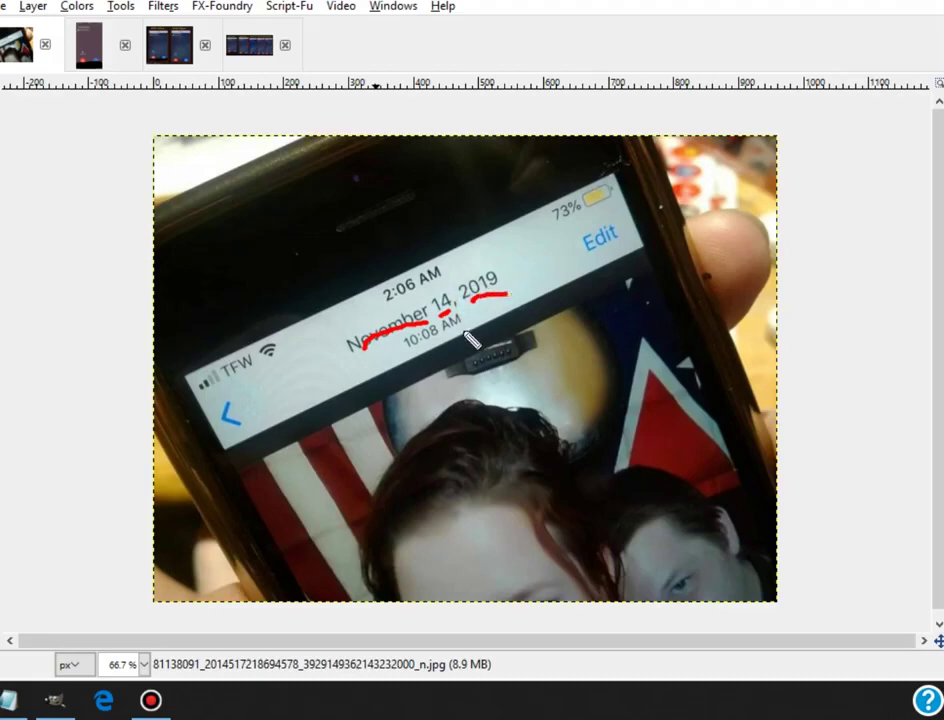
drag(438, 334, 465, 322)
drag(405, 347, 440, 335)
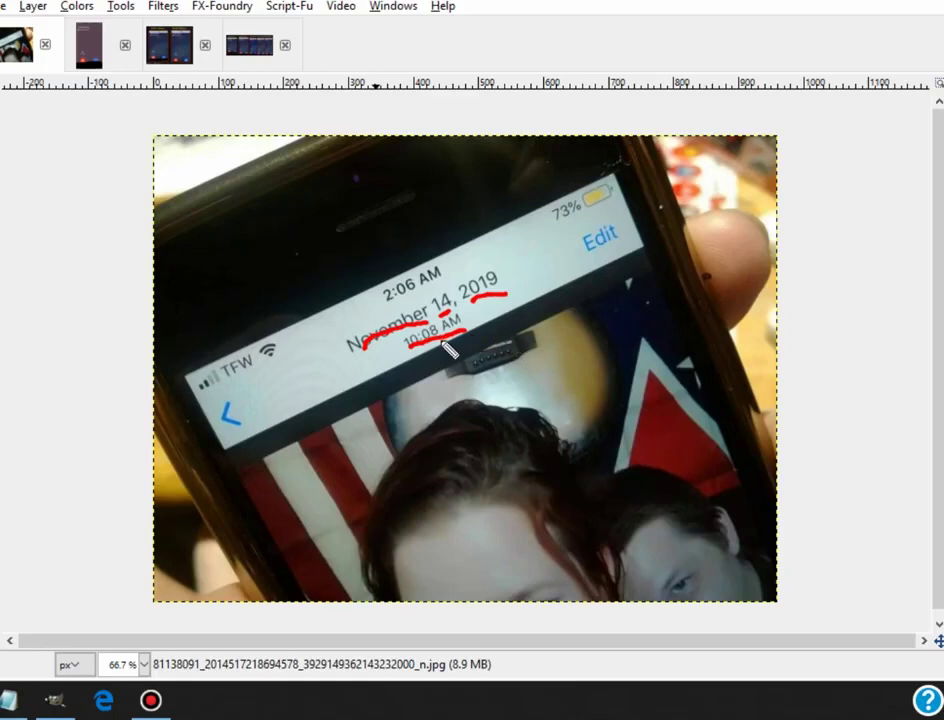
key(ctrl+z)
key(ctrl+z)
key(ctrl+z)
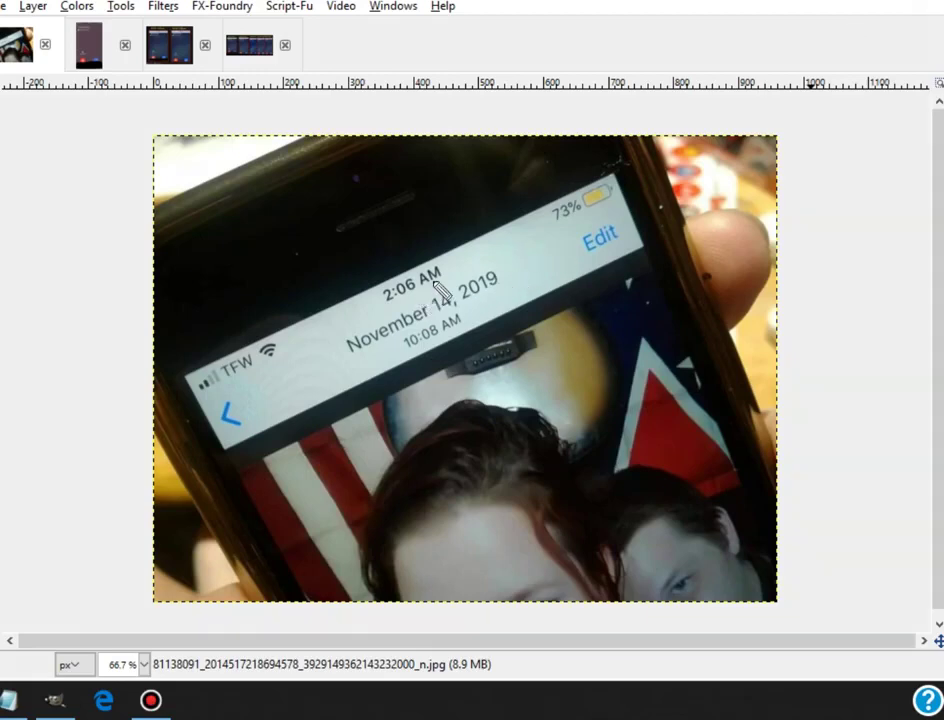
drag(436, 282, 402, 306)
key(ctrl+z)
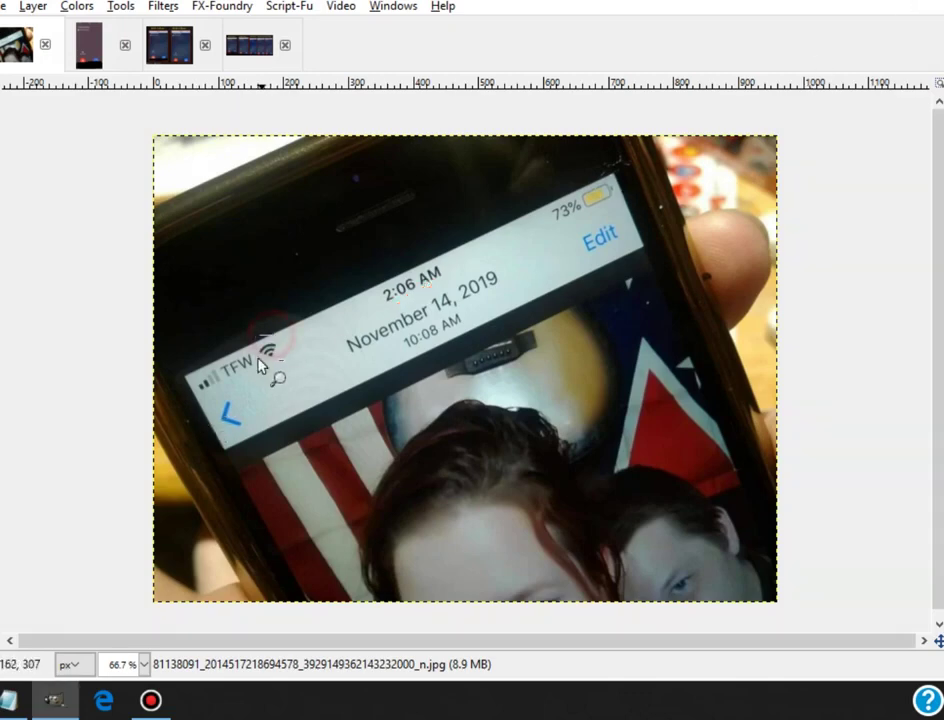
scroll(268, 366, down, 9)
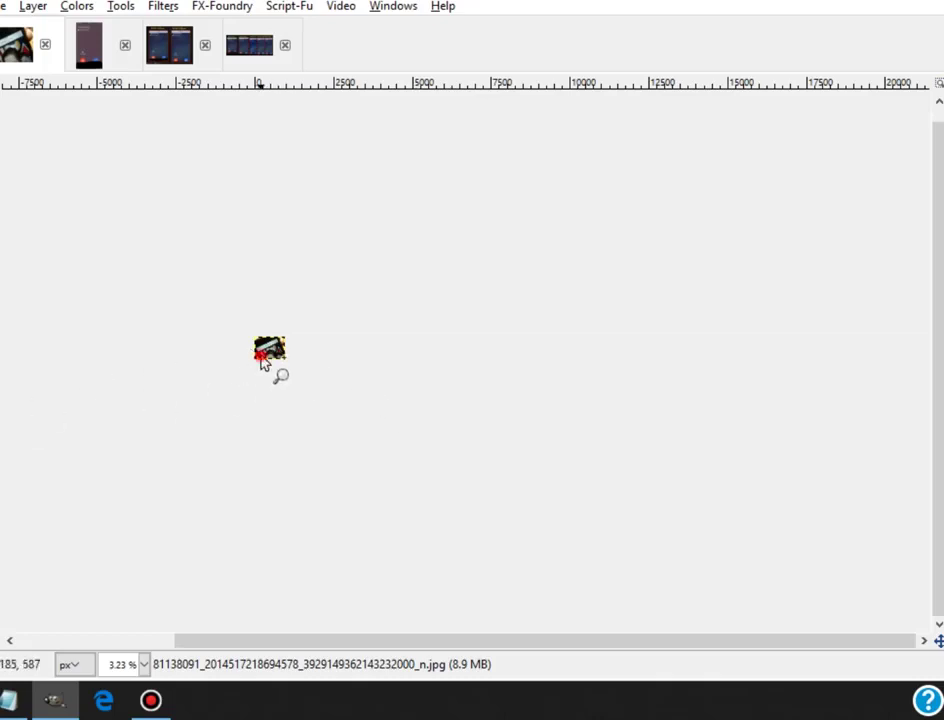
scroll(265, 357, up, 3)
scroll(264, 362, up, 3)
click(265, 360)
click(265, 360)
click(265, 360)
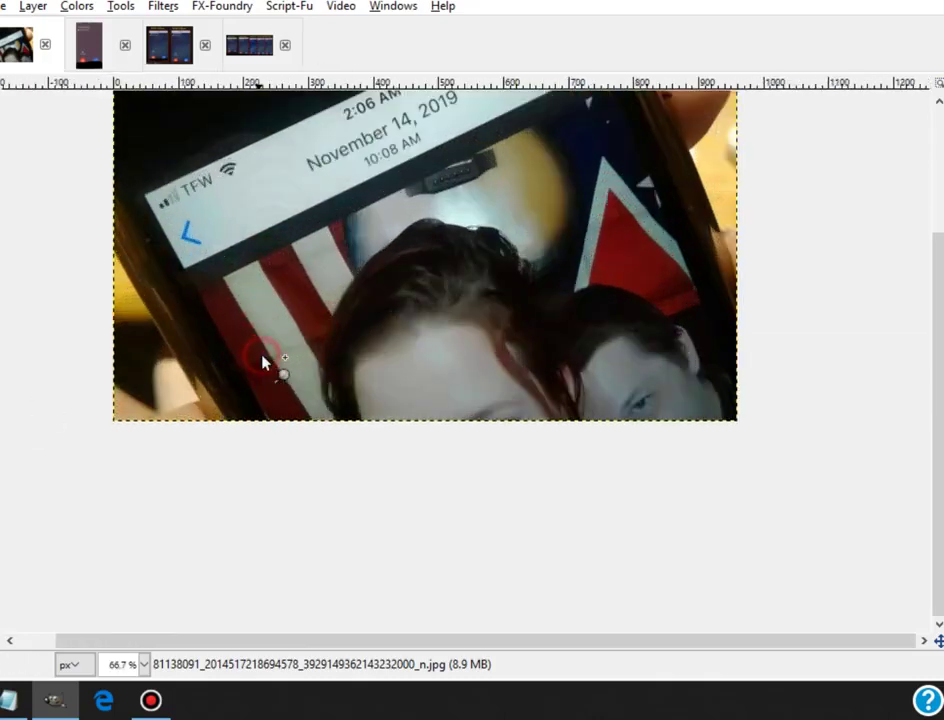
drag(940, 399, 940, 276)
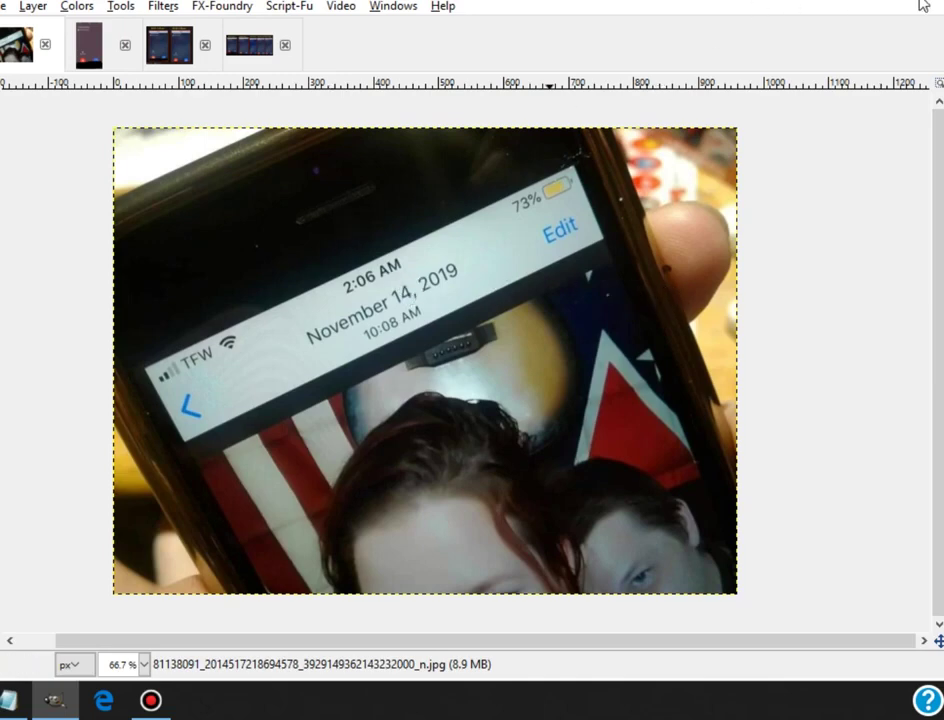
click(5, 490)
drag(322, 349, 472, 286)
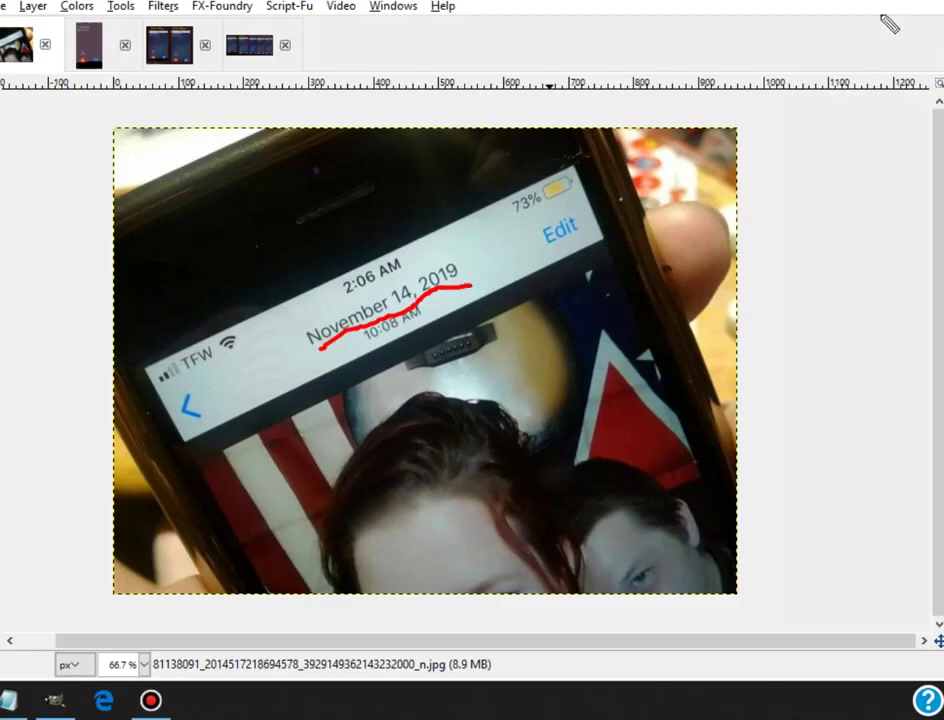
key(ctrl+z)
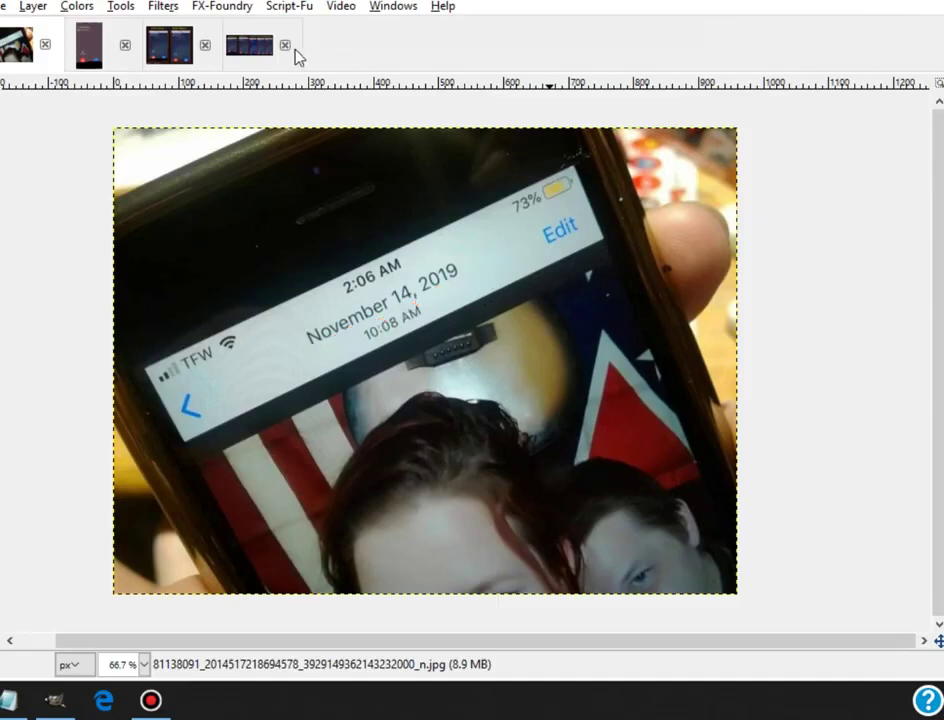
click(251, 60)
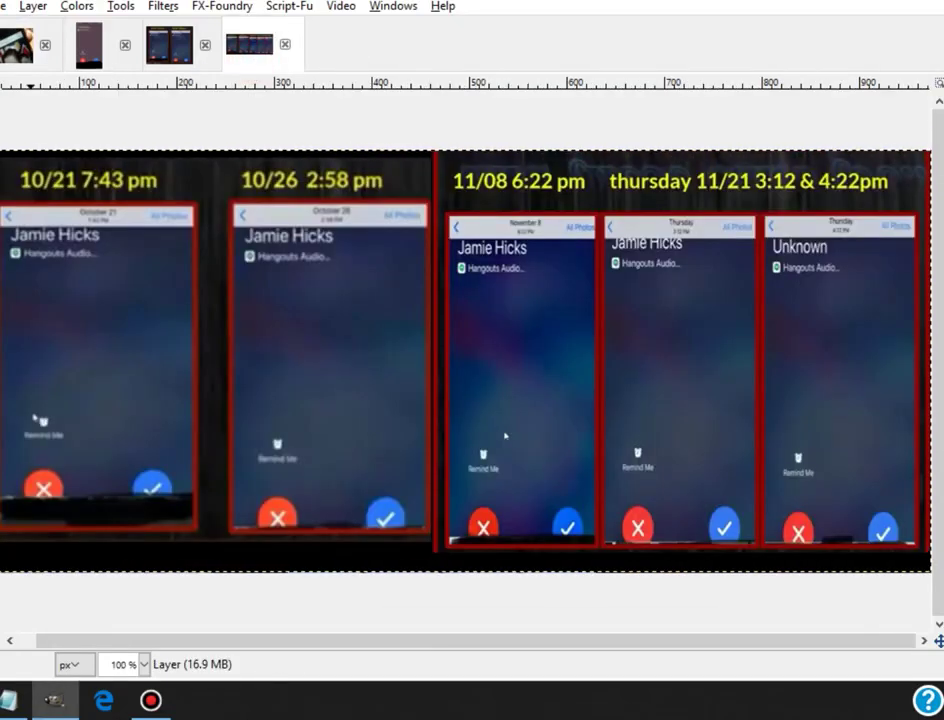
click(120, 218)
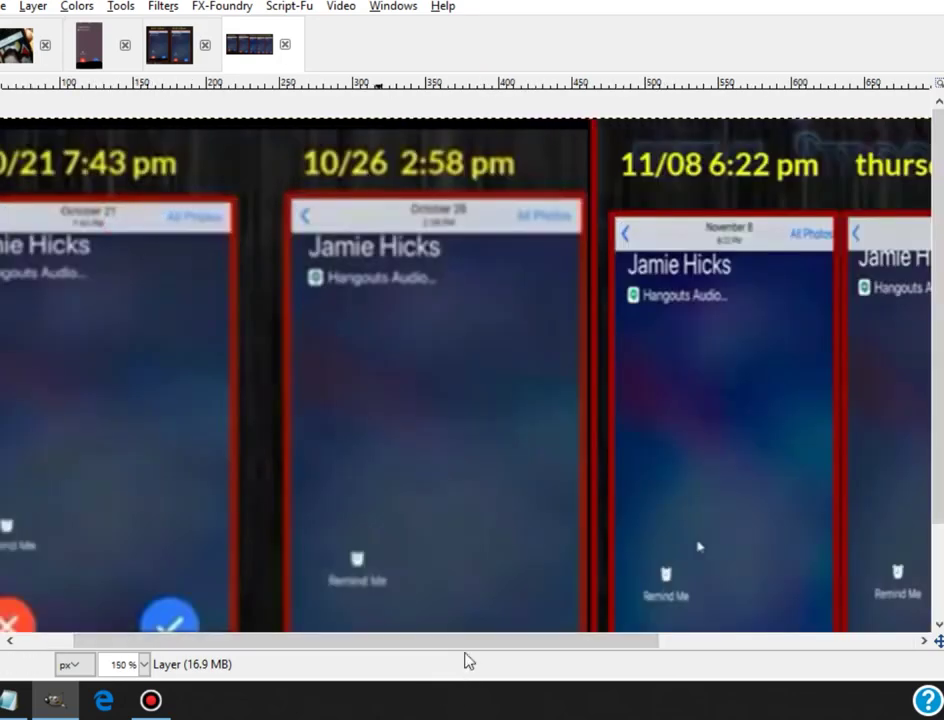
drag(469, 643, 766, 636)
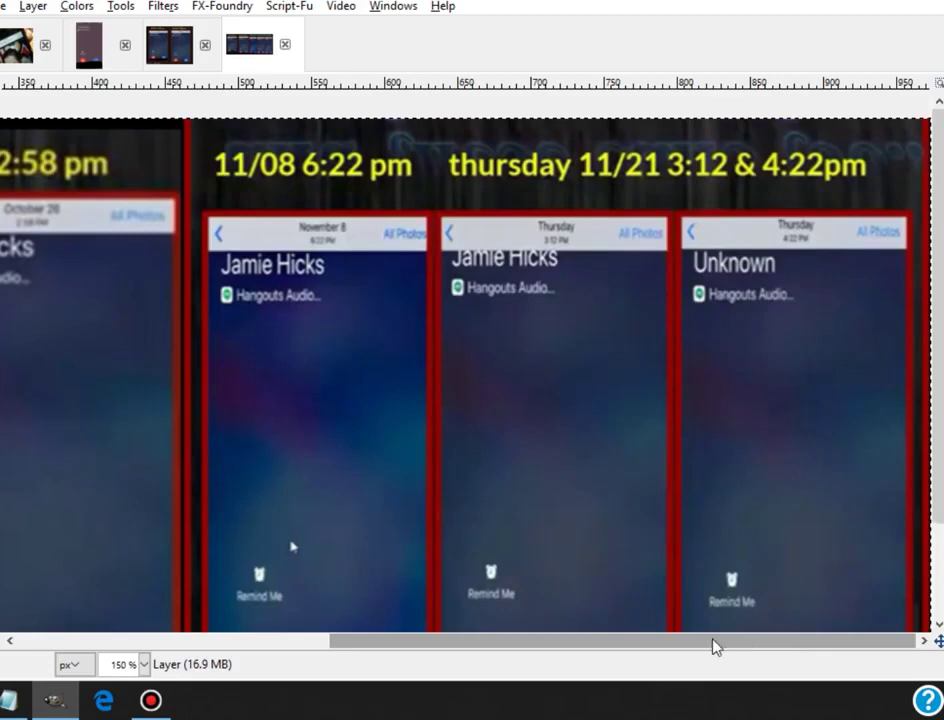
drag(766, 640, 308, 659)
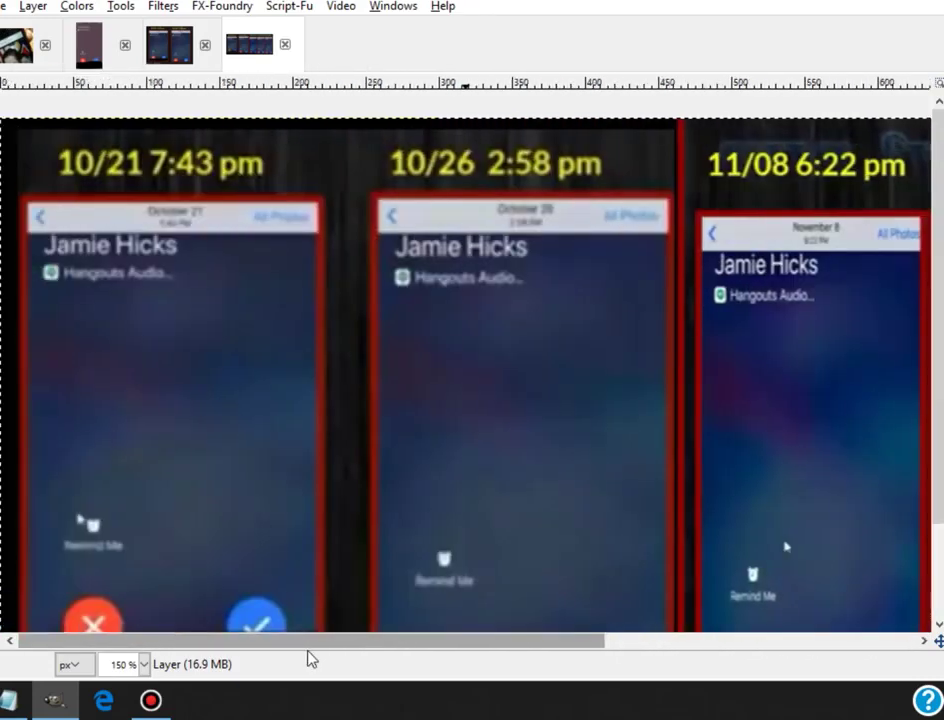
click(24, 52)
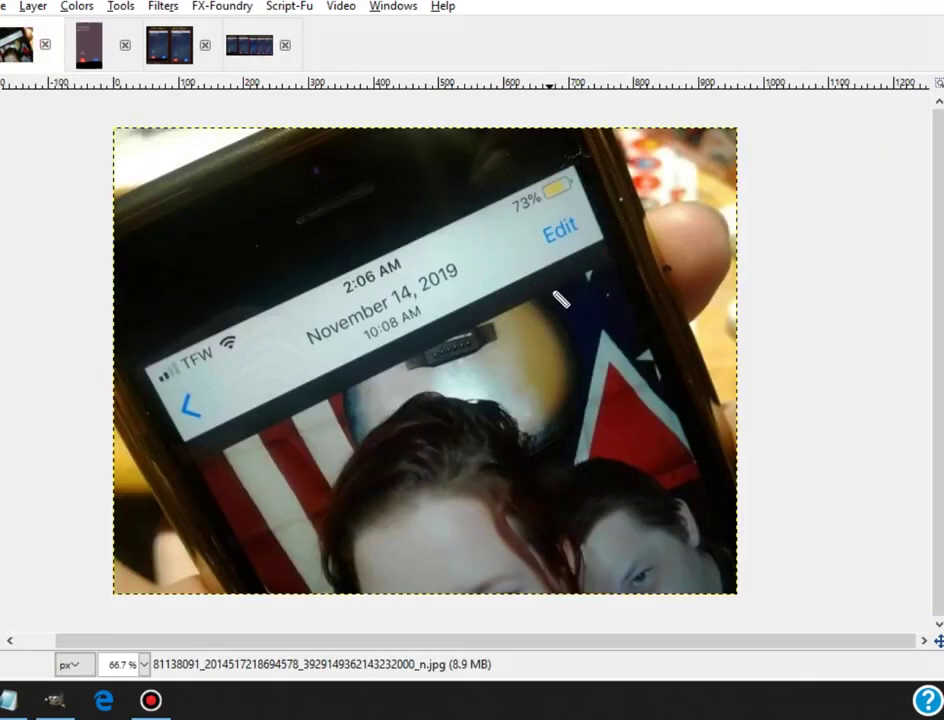
mouse_move(588, 232)
mouse_down()
mouse_move(534, 214)
mouse_move(592, 234)
mouse_up()
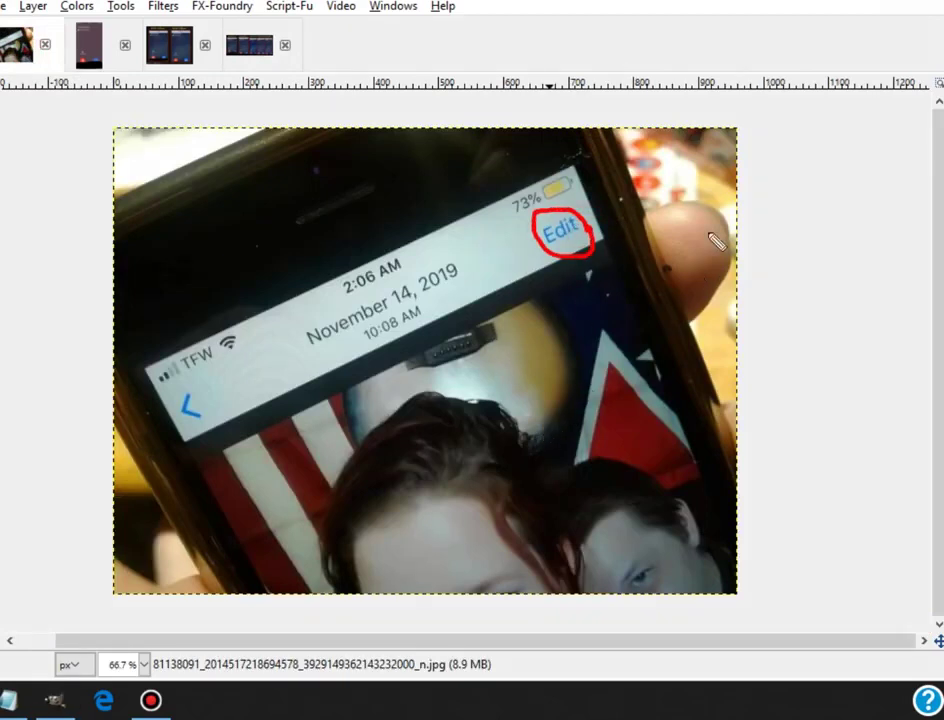
key(ctrl+z)
click(252, 58)
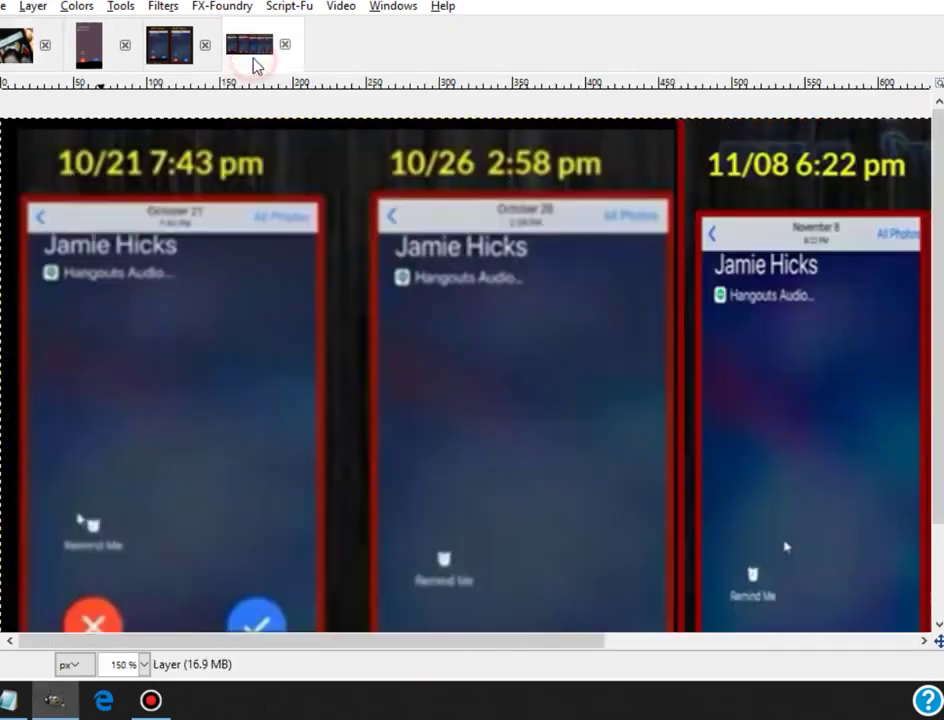
click(204, 215)
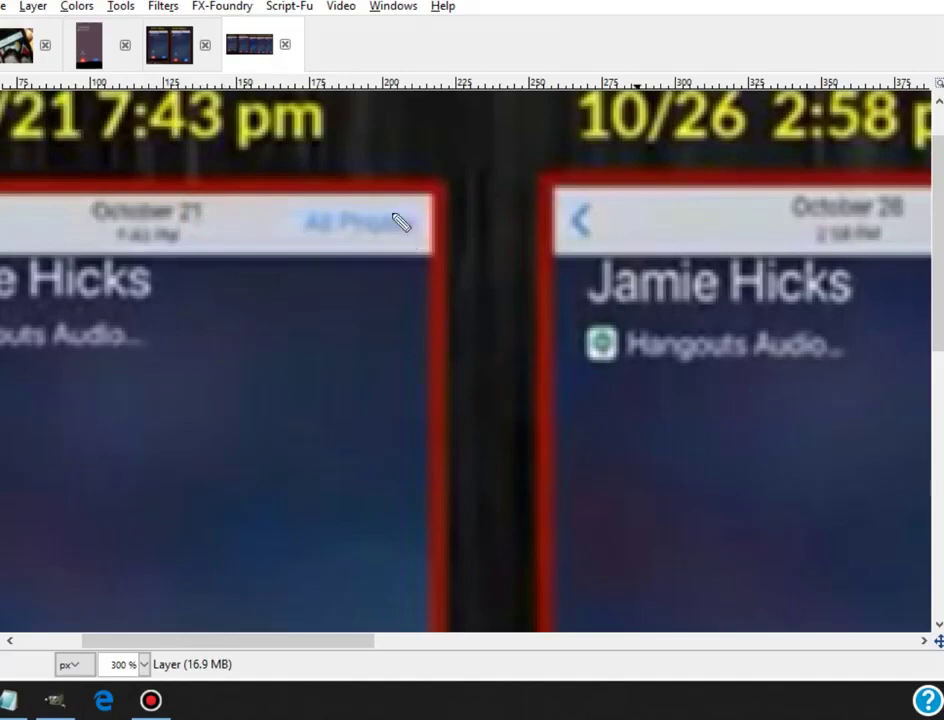
drag(395, 210, 335, 255)
drag(418, 213, 340, 256)
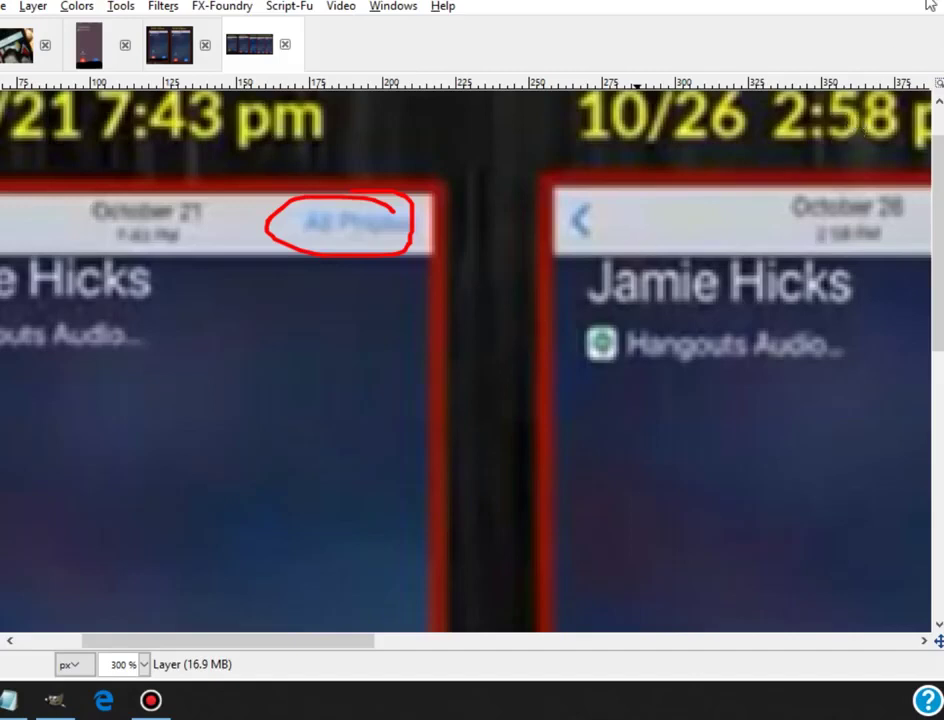
key(ctrl+z)
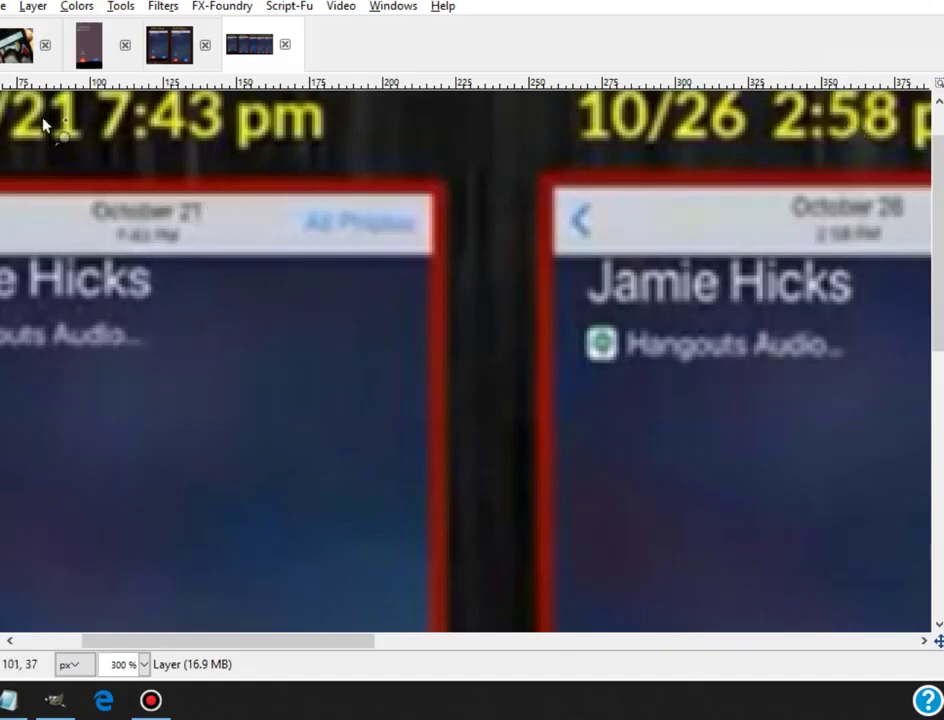
click(225, 400)
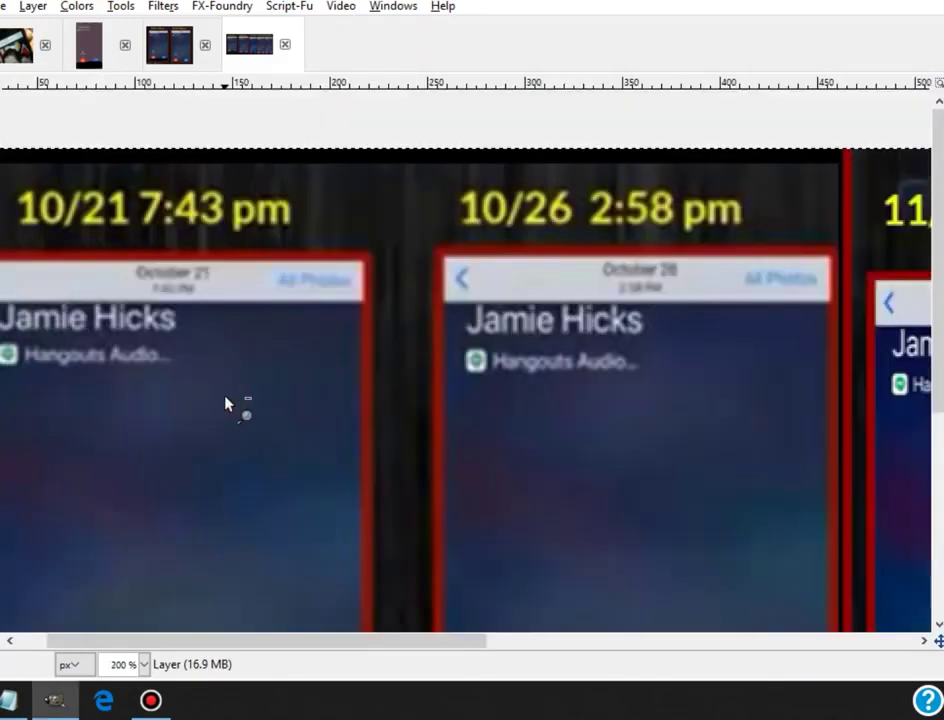
click(225, 400)
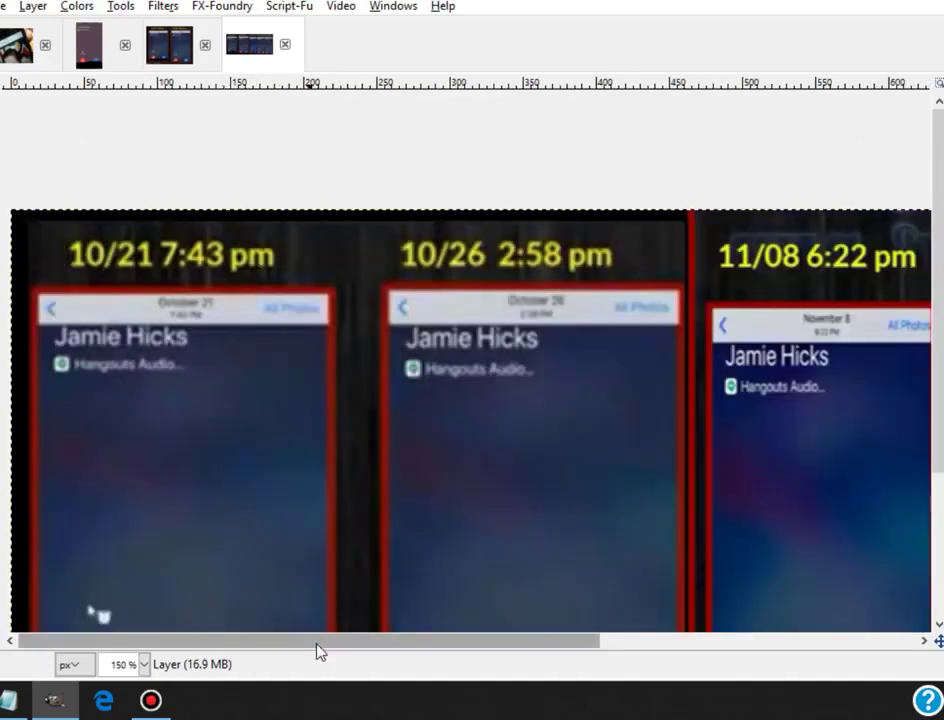
drag(318, 643, 677, 660)
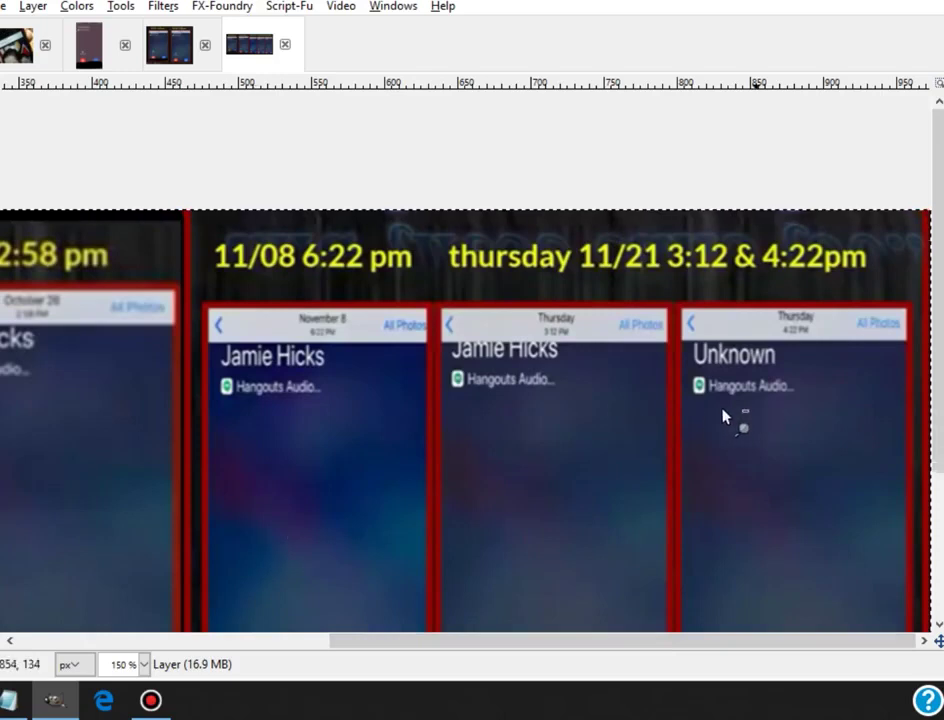
mouse_move(745, 290)
mouse_down()
mouse_move(702, 390)
mouse_move(870, 320)
mouse_move(705, 305)
mouse_up()
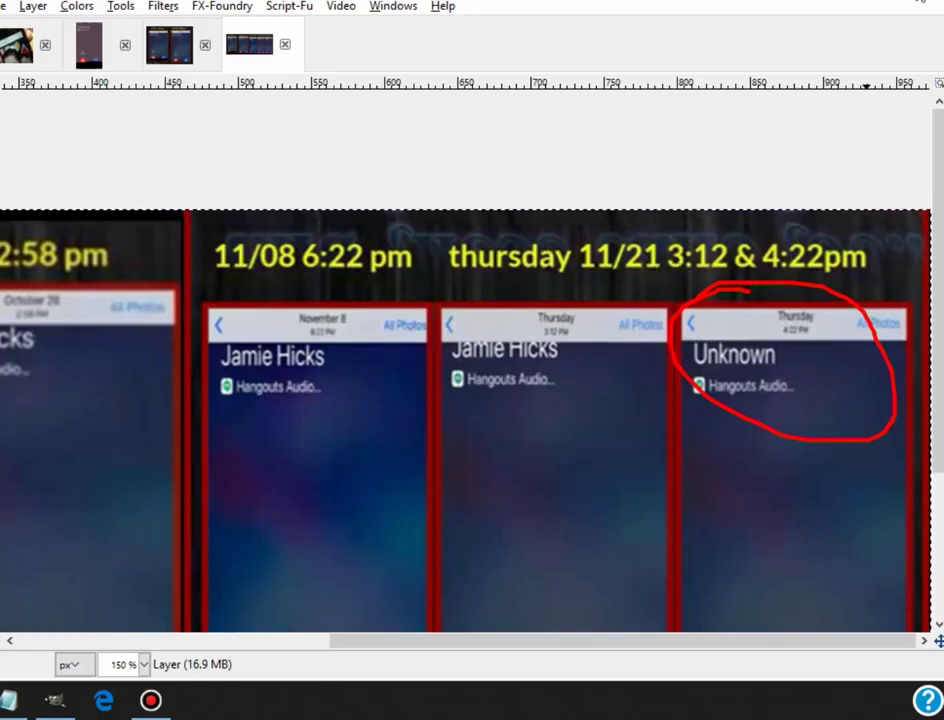
key(ctrl+z)
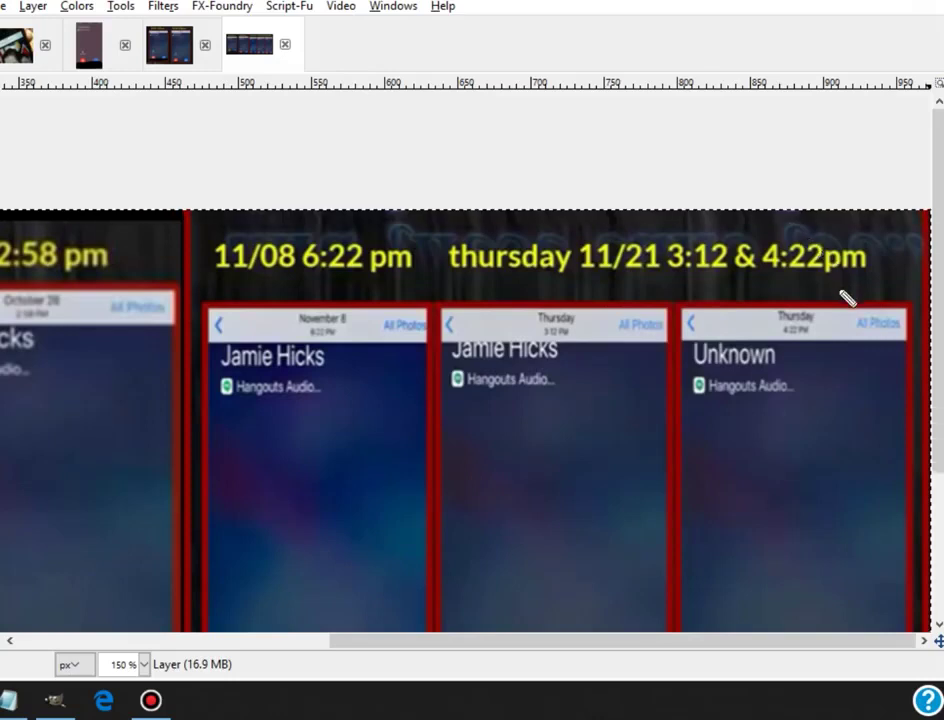
drag(836, 283, 446, 268)
drag(597, 222, 780, 291)
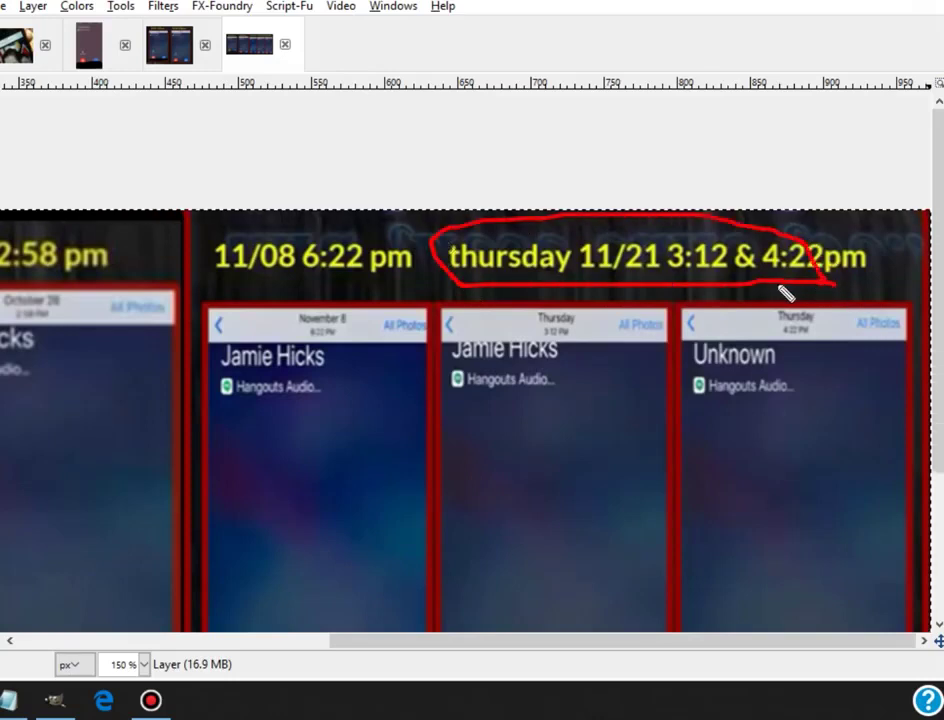
mouse_move(358, 245)
mouse_down()
mouse_move(211, 288)
mouse_move(320, 210)
mouse_up()
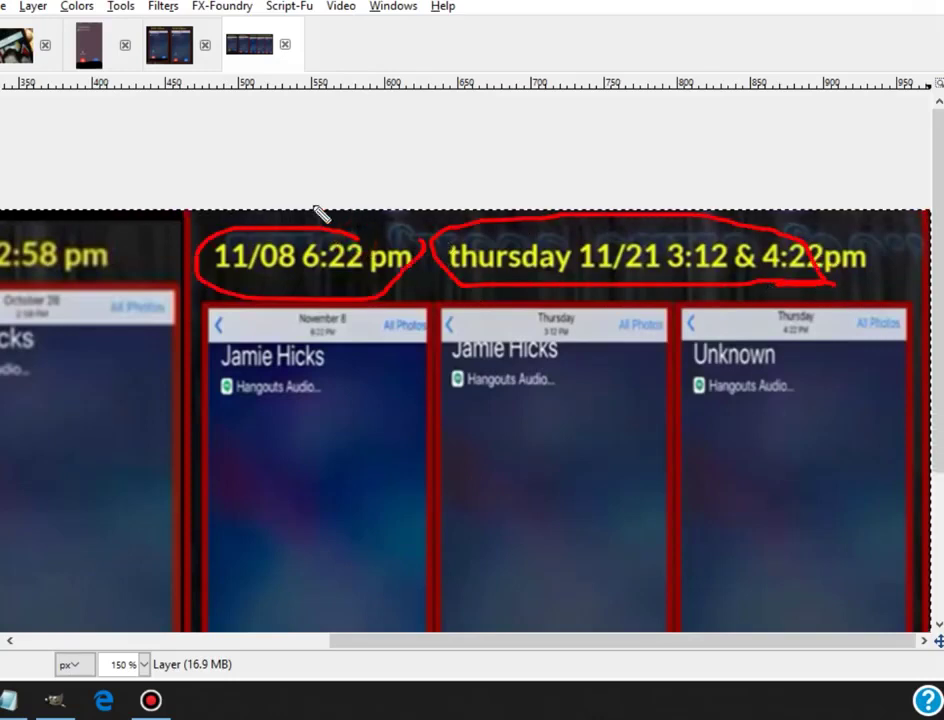
key(Escape)
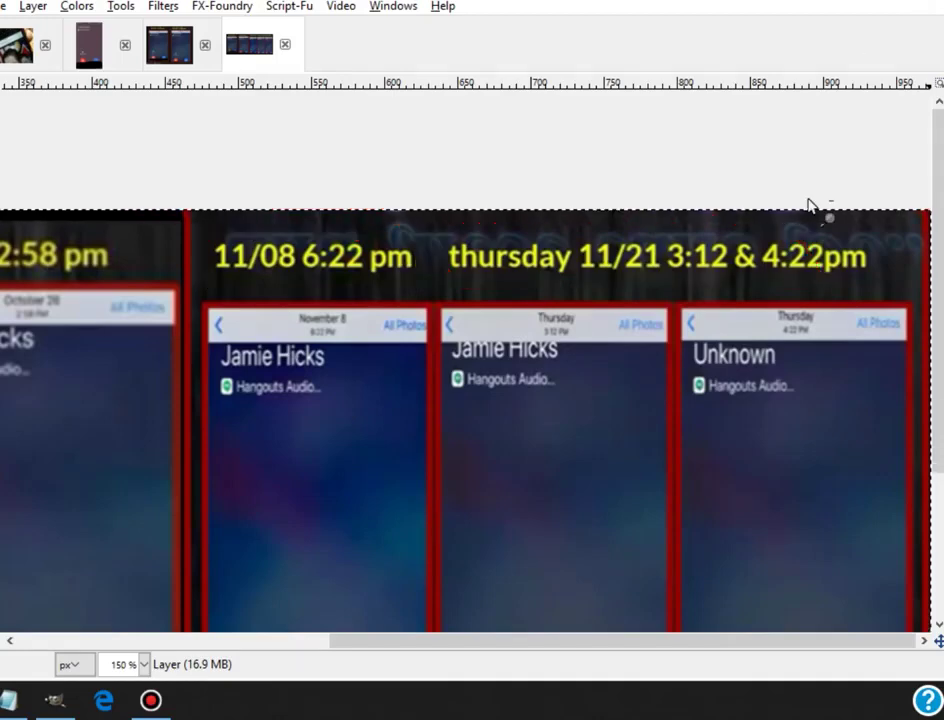
click(647, 645)
drag(647, 645, 316, 653)
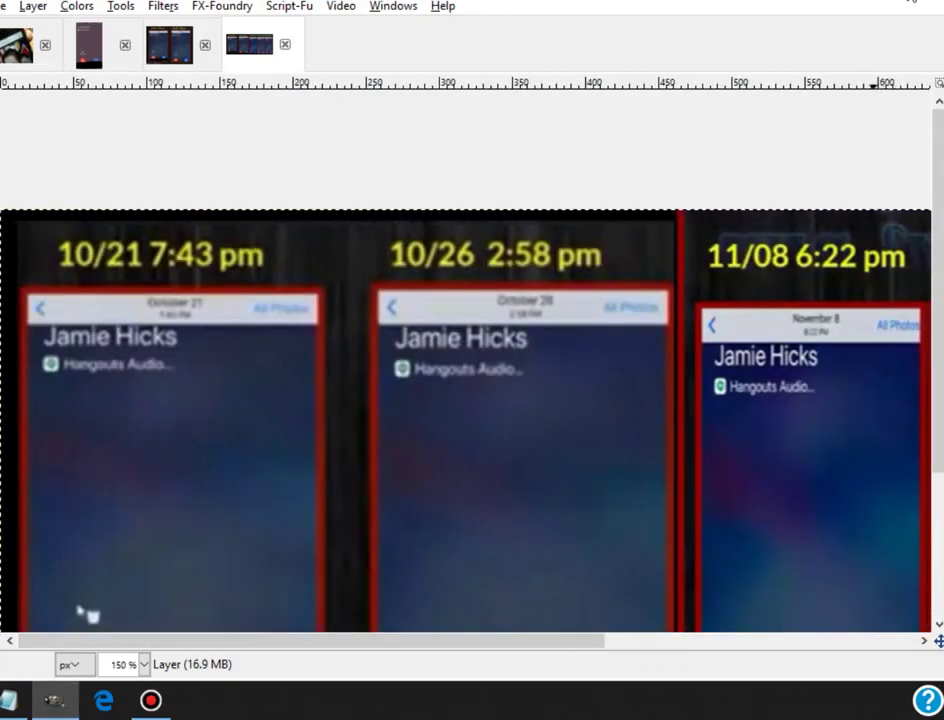
mouse_move(293, 247)
mouse_down()
mouse_move(67, 274)
mouse_move(331, 257)
mouse_move(274, 242)
mouse_up()
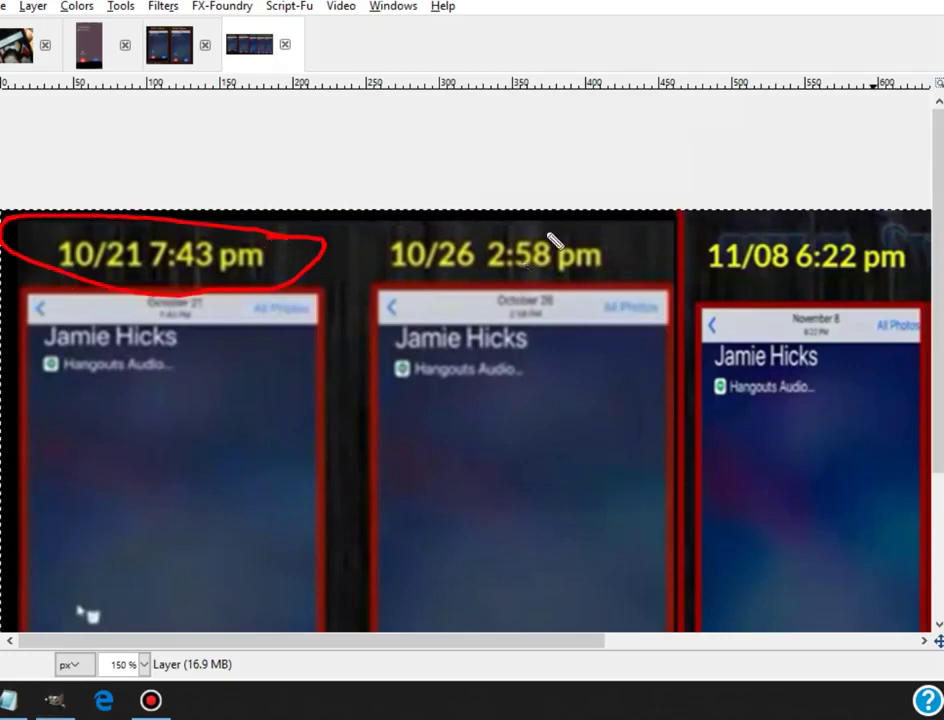
mouse_move(545, 222)
mouse_down()
mouse_move(470, 312)
mouse_move(480, 221)
mouse_move(545, 228)
mouse_up()
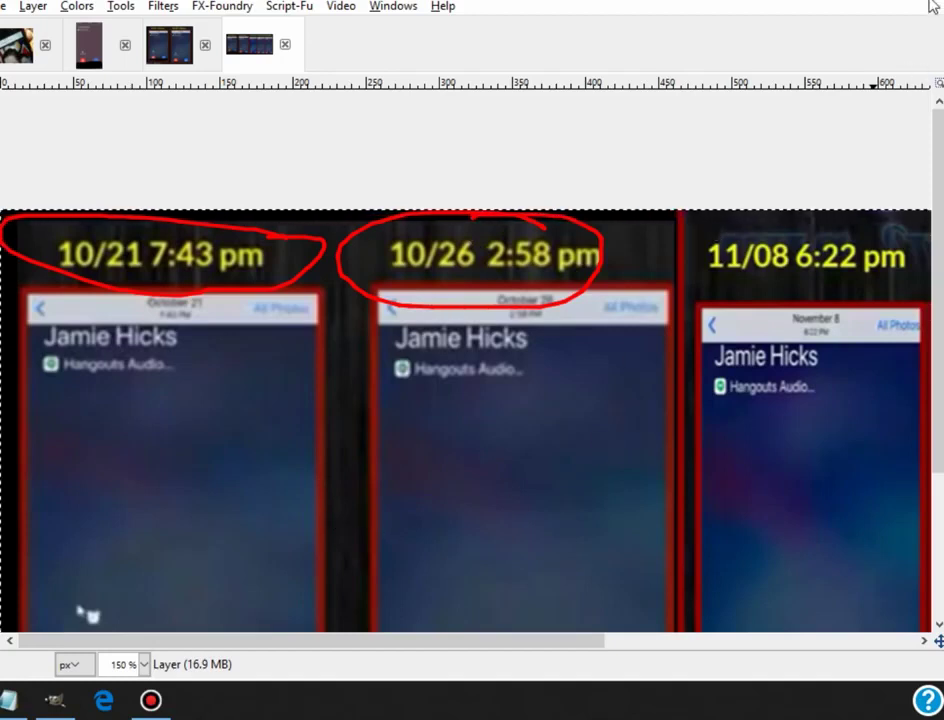
key(ctrl+z)
key(ctrl+z)
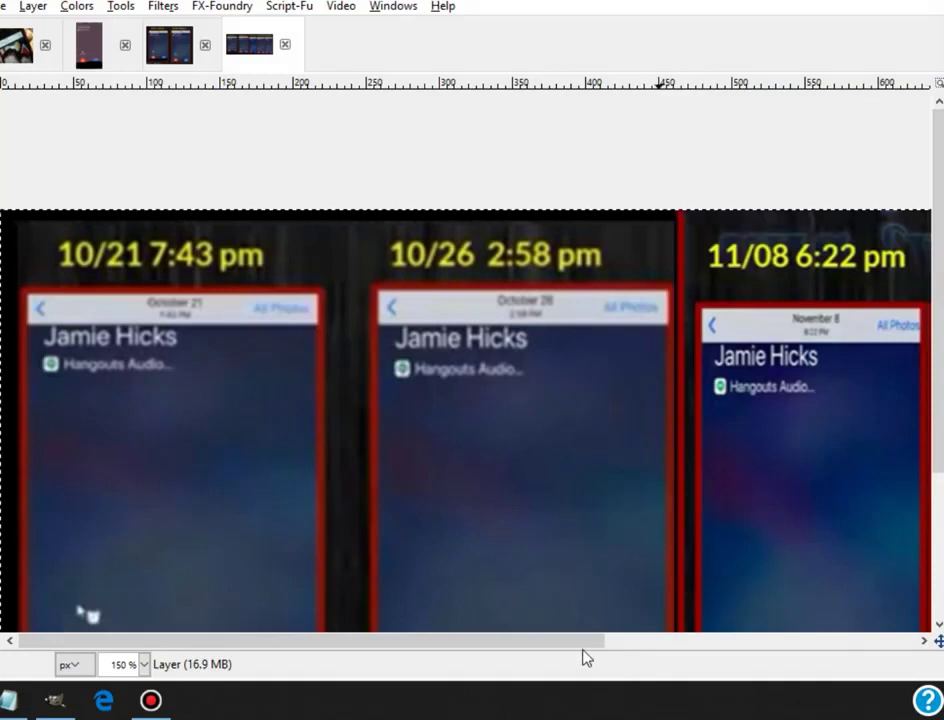
drag(581, 645, 925, 653)
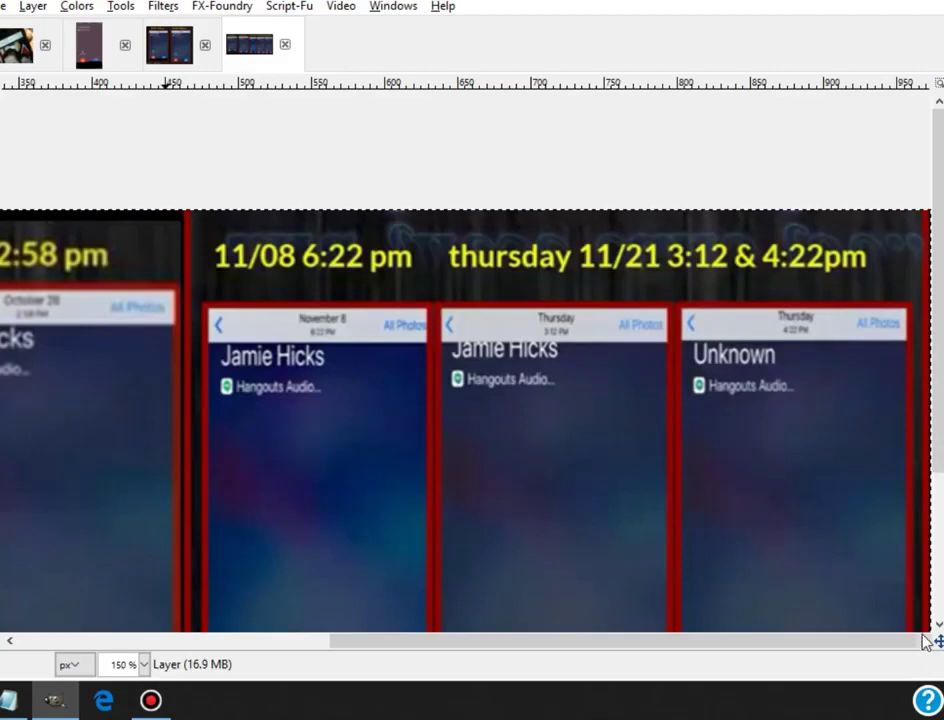
click(797, 642)
drag(736, 657, 432, 670)
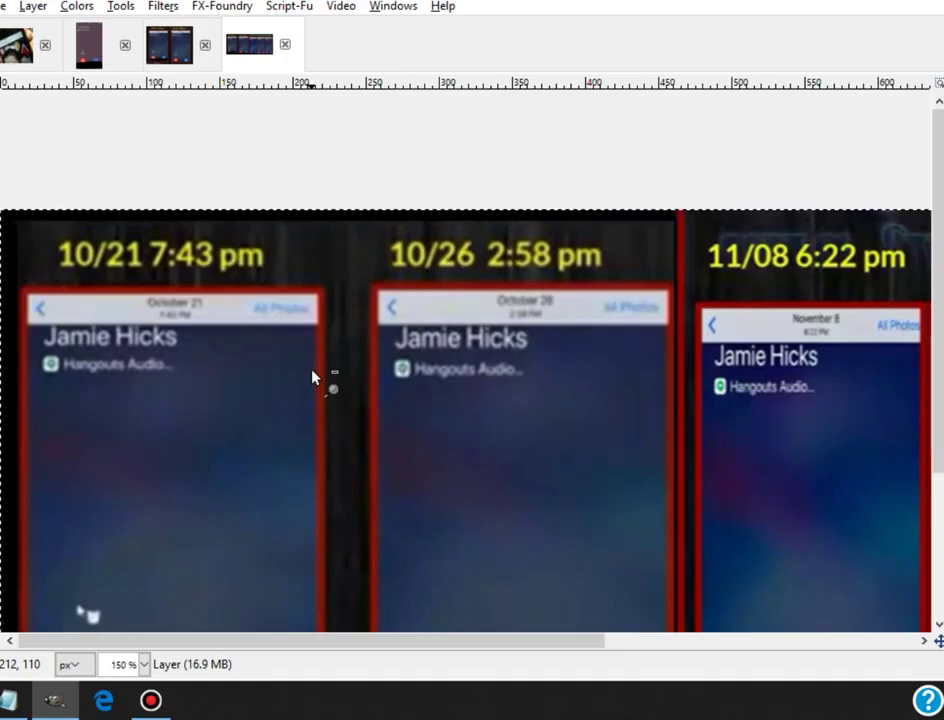
mouse_move(550, 645)
mouse_down()
mouse_move(873, 650)
mouse_move(921, 640)
mouse_up()
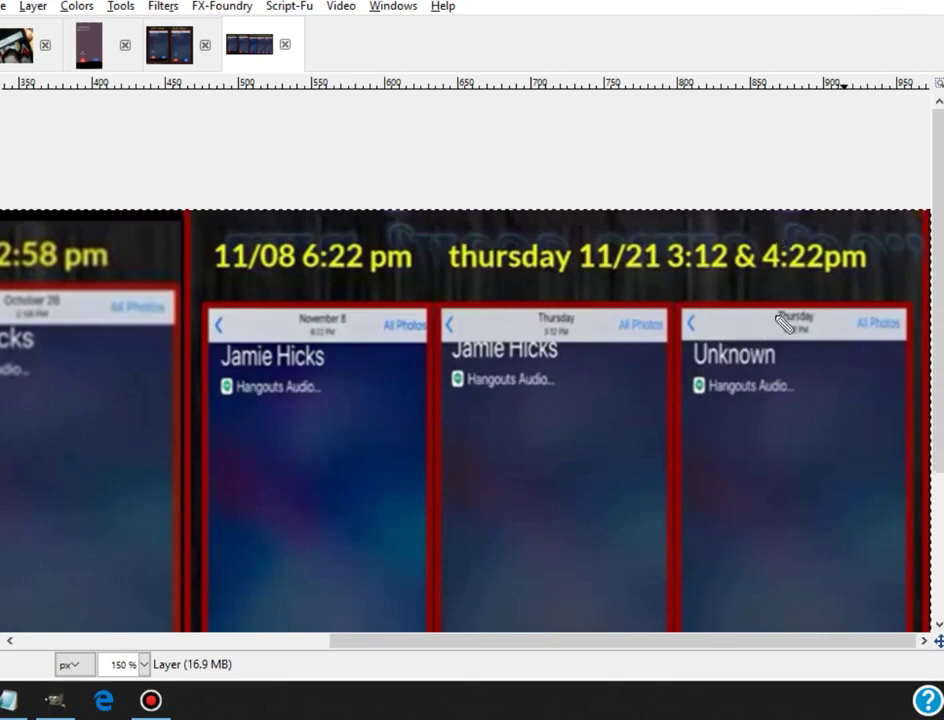
mouse_move(780, 318)
mouse_down()
mouse_move(826, 373)
mouse_move(754, 295)
mouse_up()
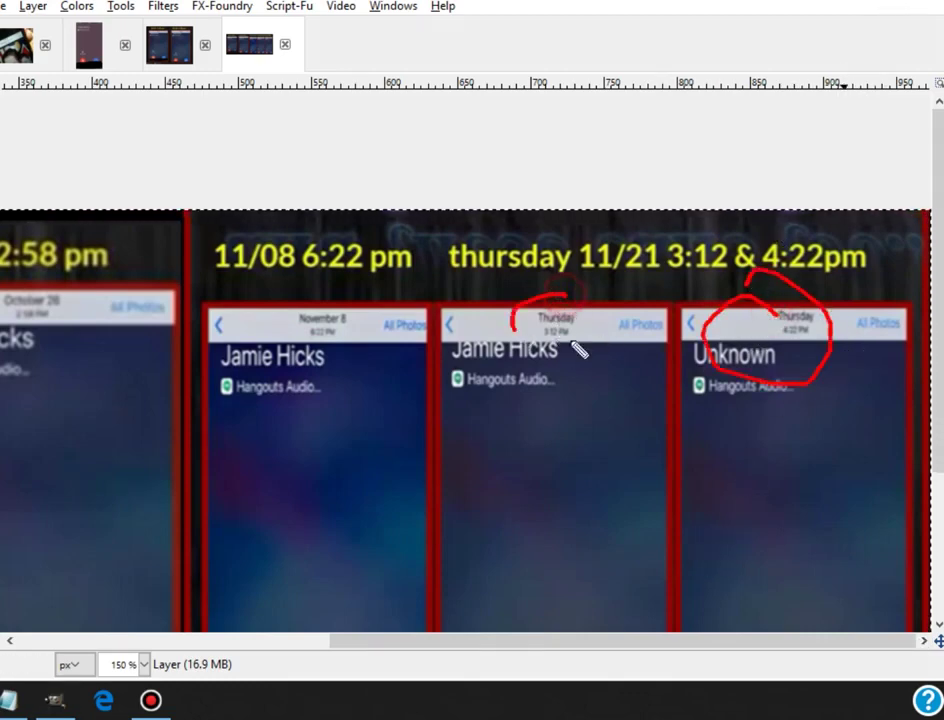
drag(566, 303, 569, 301)
mouse_move(365, 299)
mouse_down()
mouse_move(289, 336)
mouse_move(346, 316)
mouse_up()
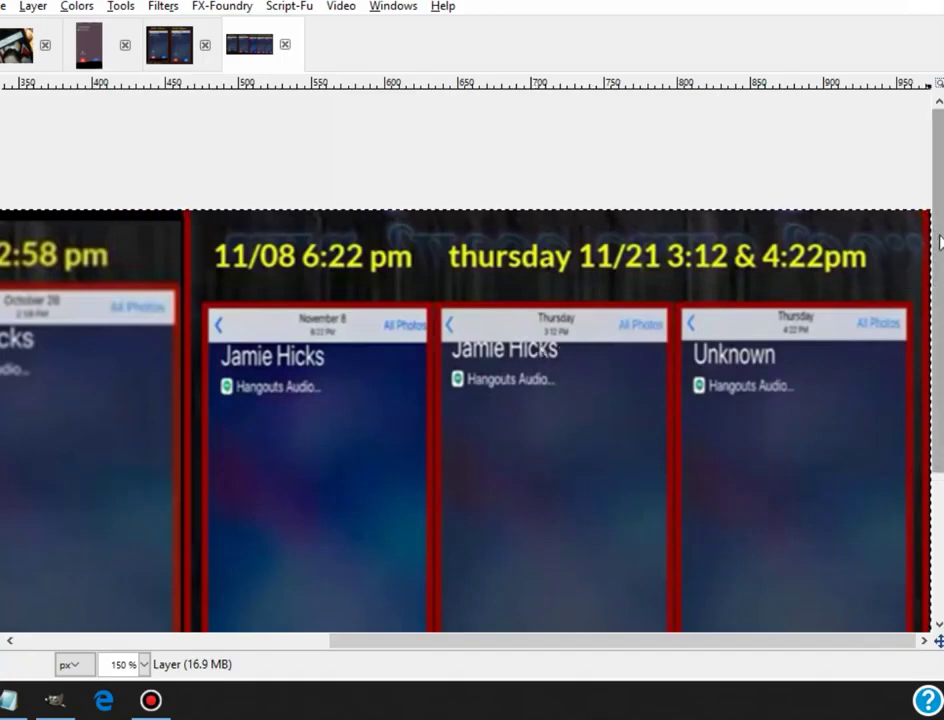
scroll(292, 477, down, 3)
scroll(465, 360, down, 1)
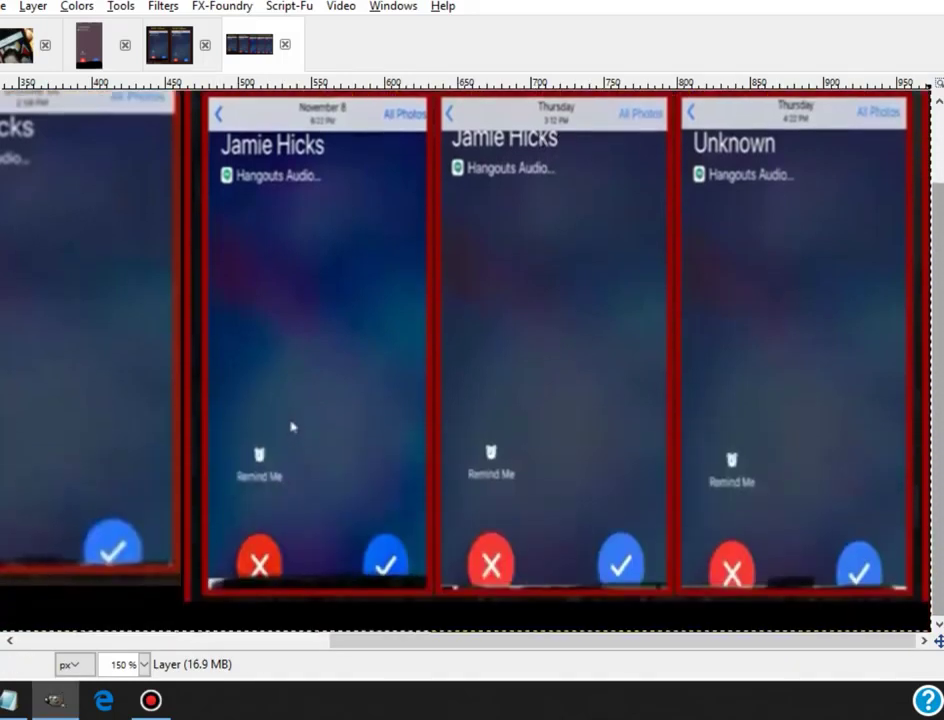
mouse_move(740, 568)
mouse_down()
mouse_move(805, 568)
mouse_move(830, 555)
mouse_up()
mouse_move(598, 548)
mouse_down()
mouse_move(527, 615)
mouse_move(628, 552)
mouse_up()
mouse_move(355, 538)
mouse_down()
mouse_move(265, 538)
mouse_move(421, 566)
mouse_up()
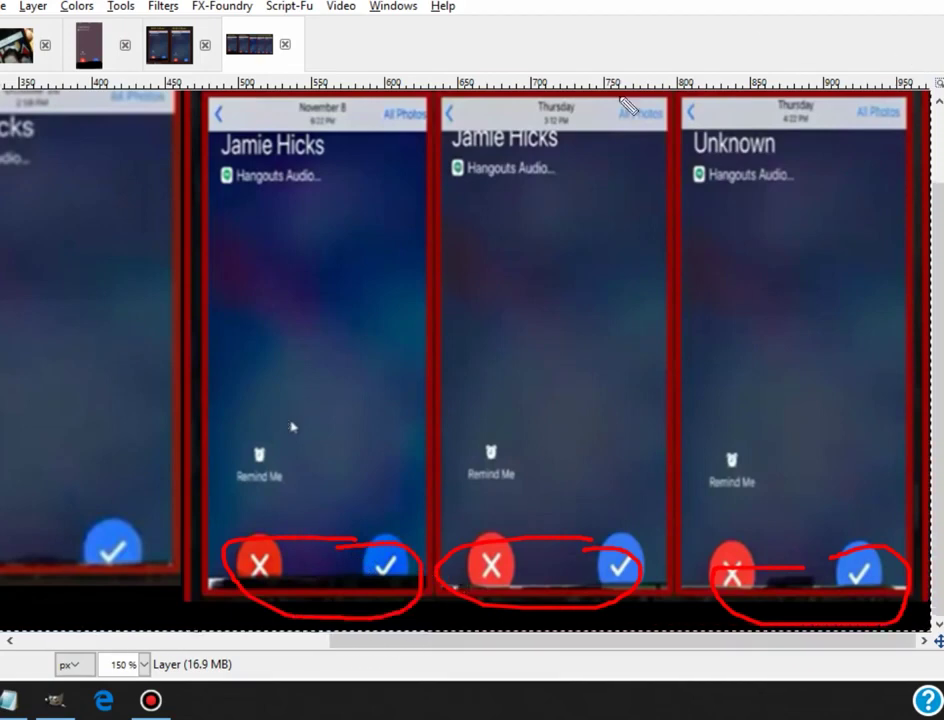
key(ctrl+z)
key(ctrl+z)
key(ctrl+z)
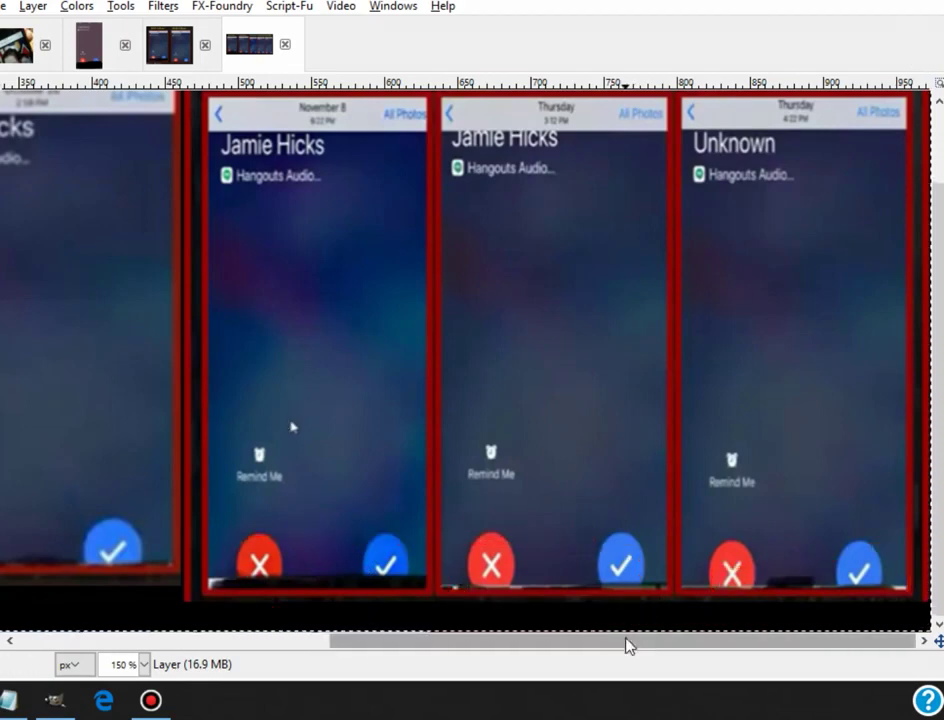
drag(628, 647, 270, 645)
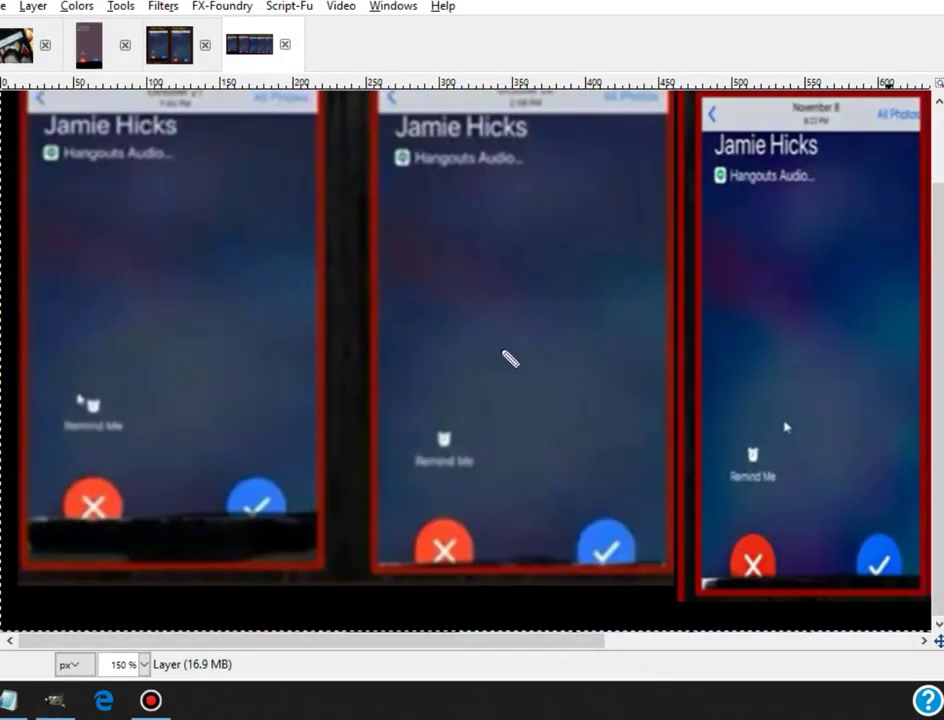
drag(540, 522, 615, 545)
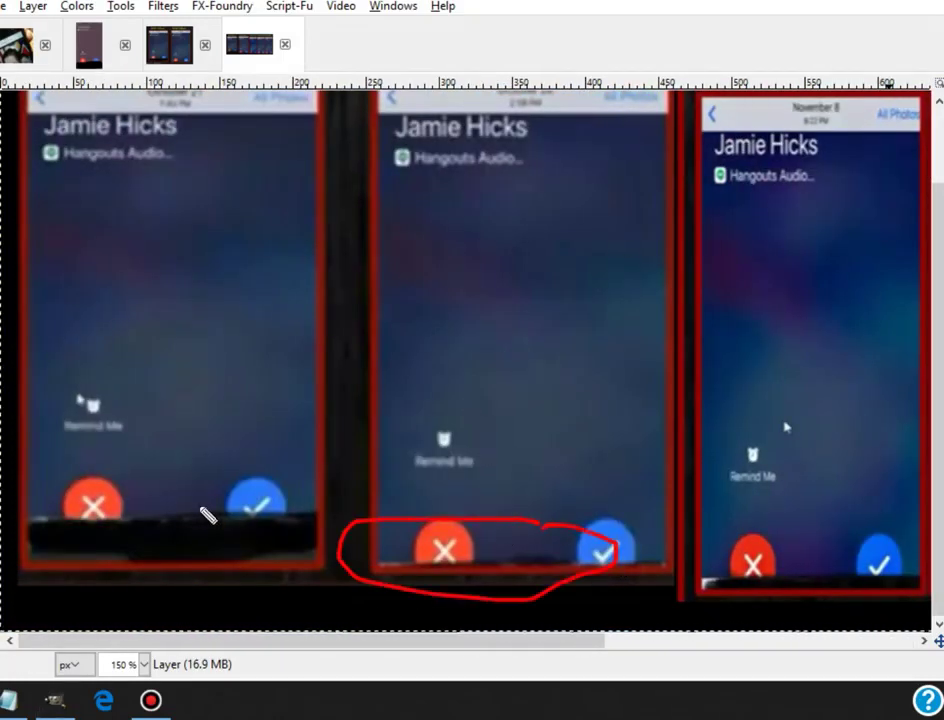
drag(190, 495, 161, 494)
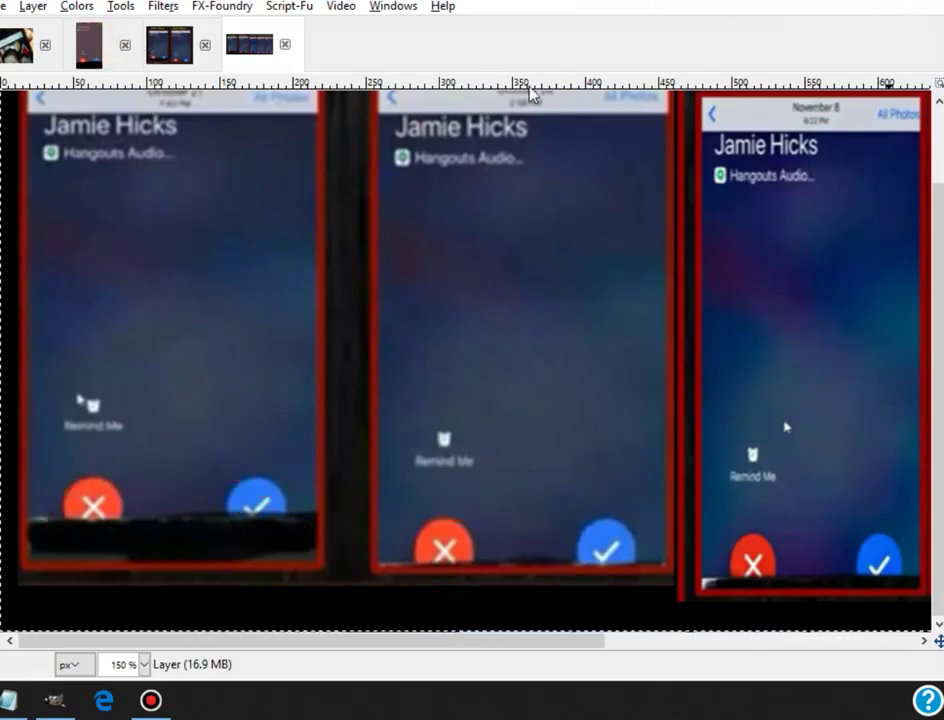
- Enter a new caller name on the single call screenshot, then return to the collage
click(90, 57)
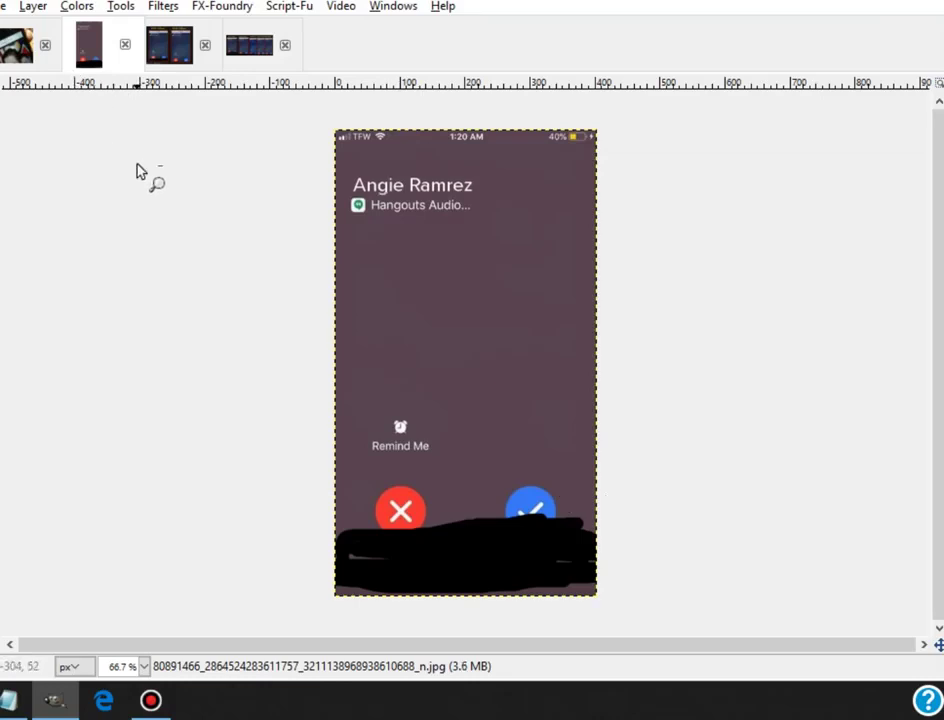
text(A)
text(Warden)
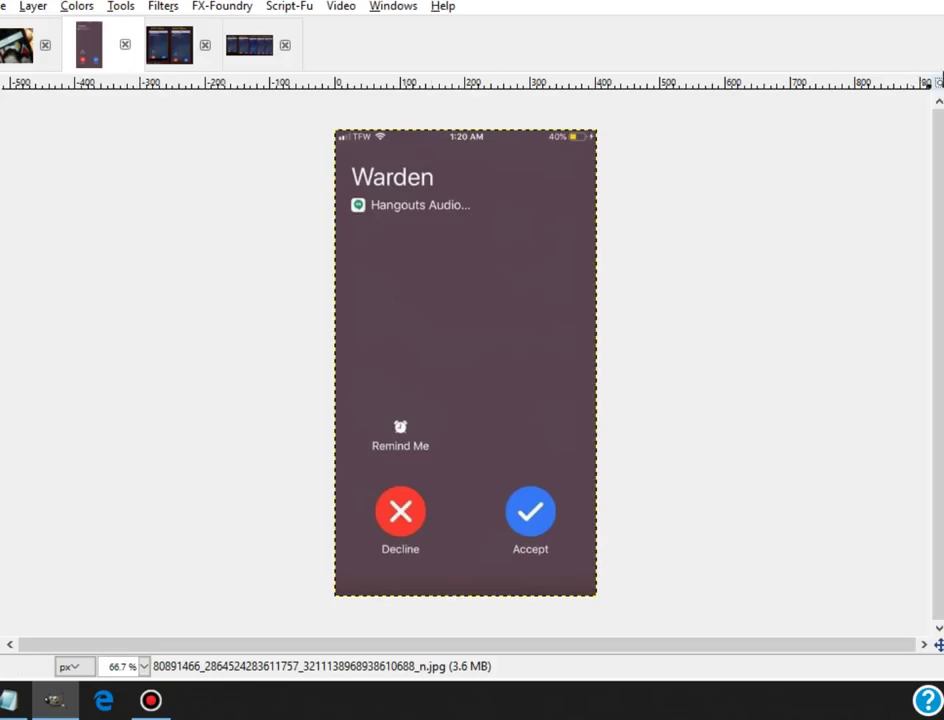
click(248, 53)
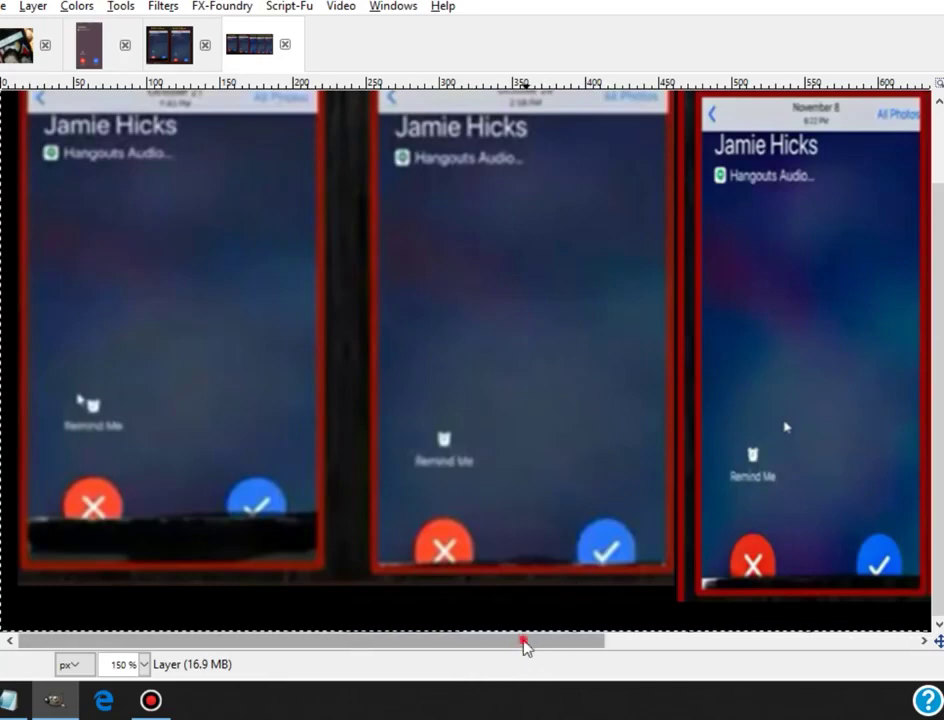
drag(522, 652, 914, 644)
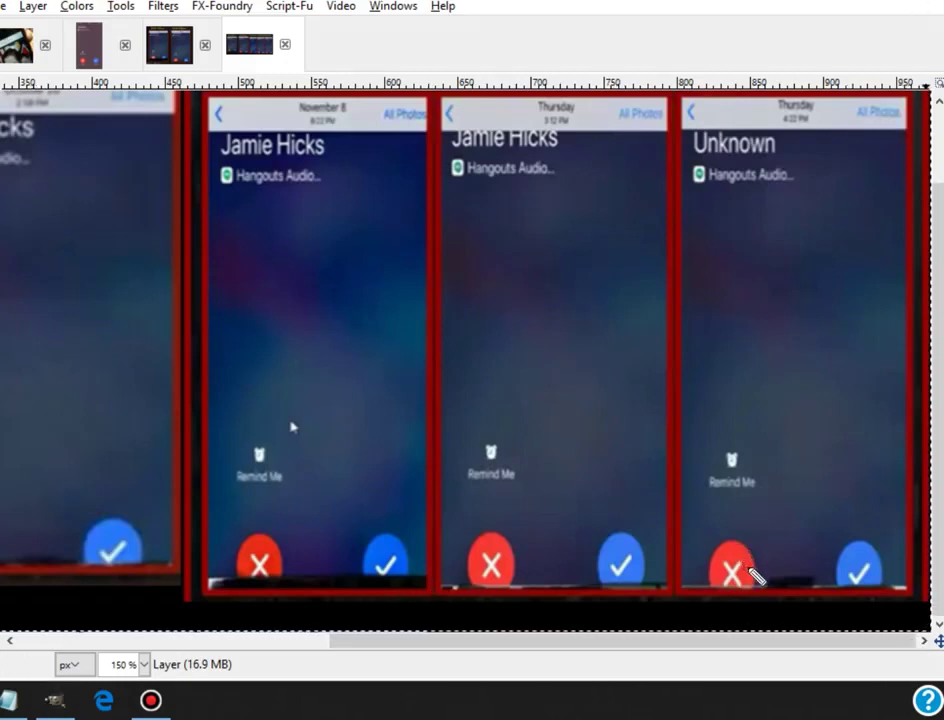
drag(806, 577, 750, 580)
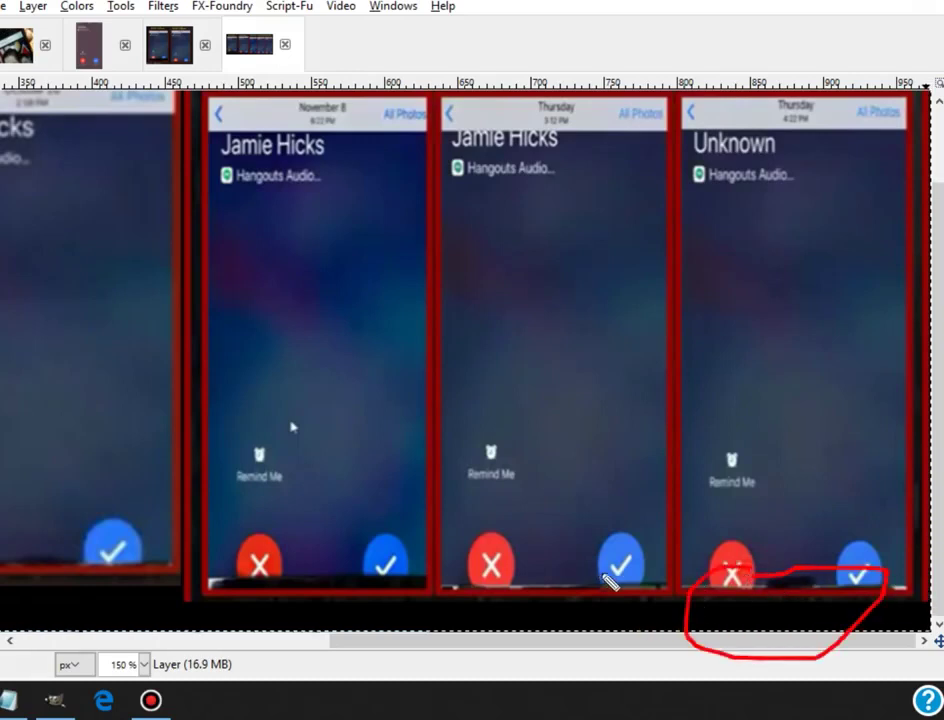
mouse_move(577, 558)
mouse_down()
mouse_move(672, 583)
mouse_move(553, 568)
mouse_up()
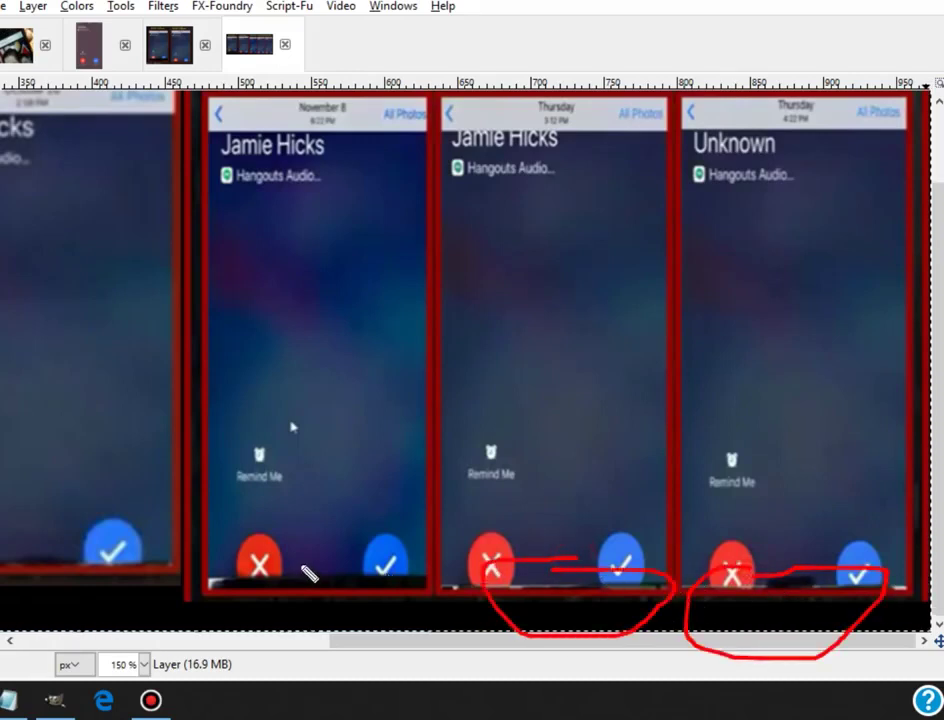
mouse_move(300, 563)
mouse_down()
mouse_move(354, 642)
mouse_move(229, 577)
mouse_move(300, 564)
mouse_up()
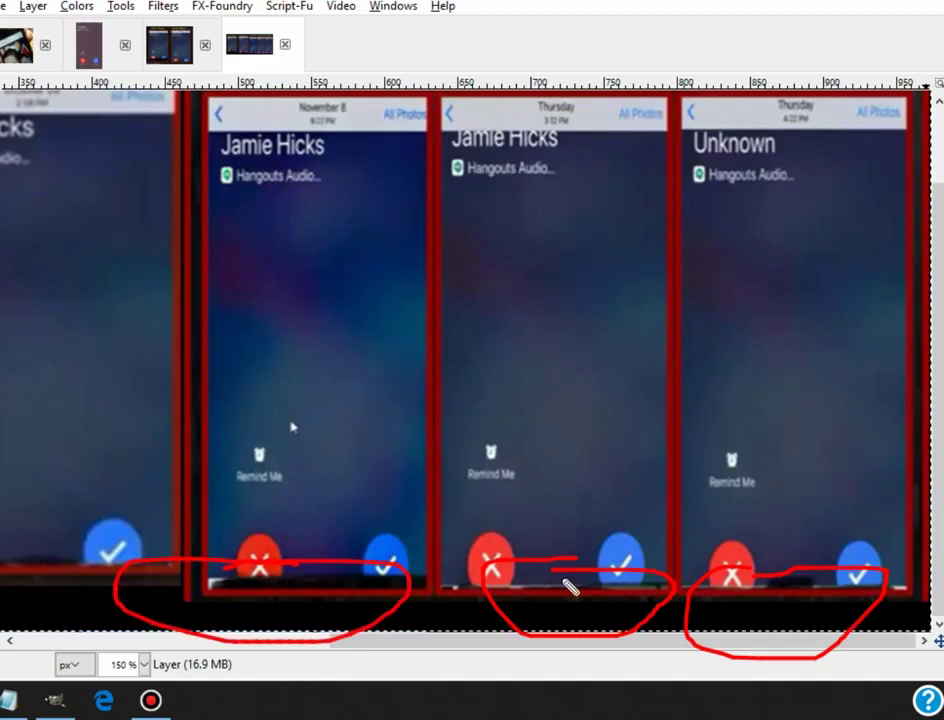
key(Escape)
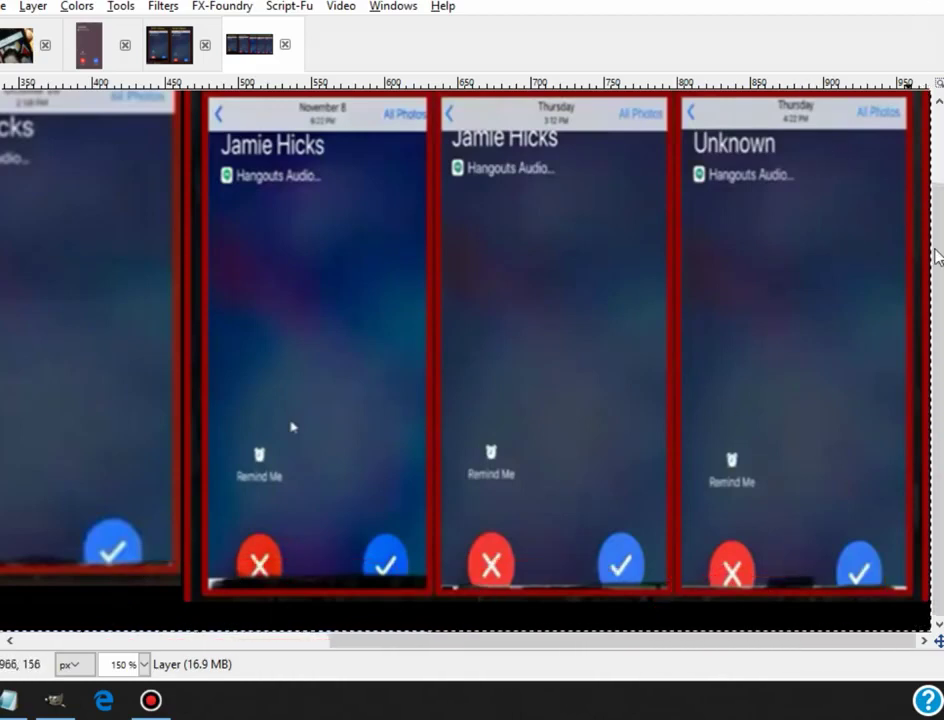
scroll(933, 253, up, 2)
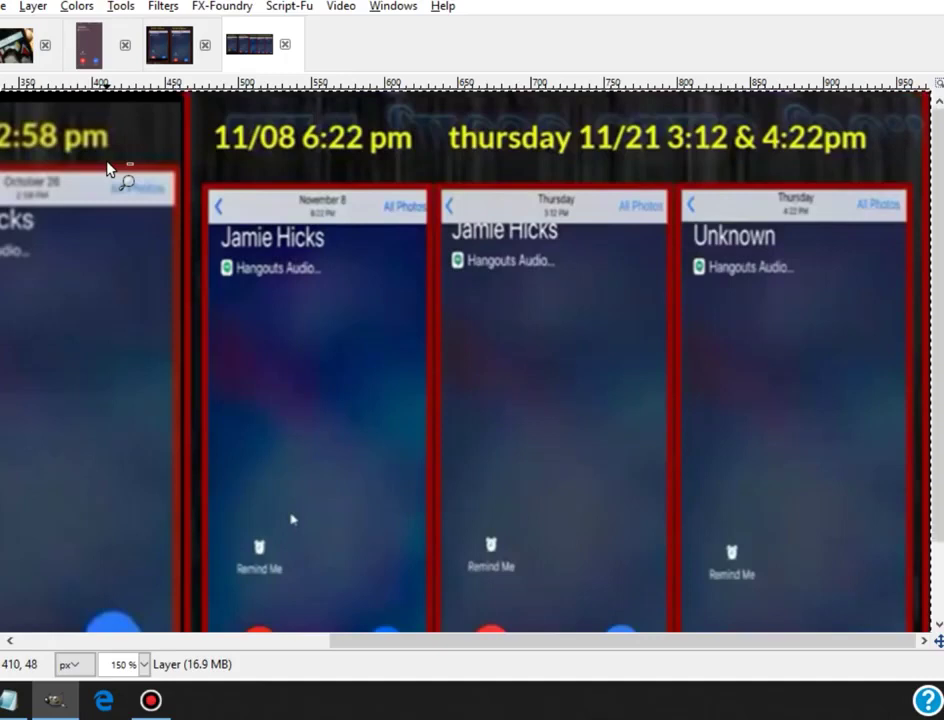
drag(588, 642, 181, 653)
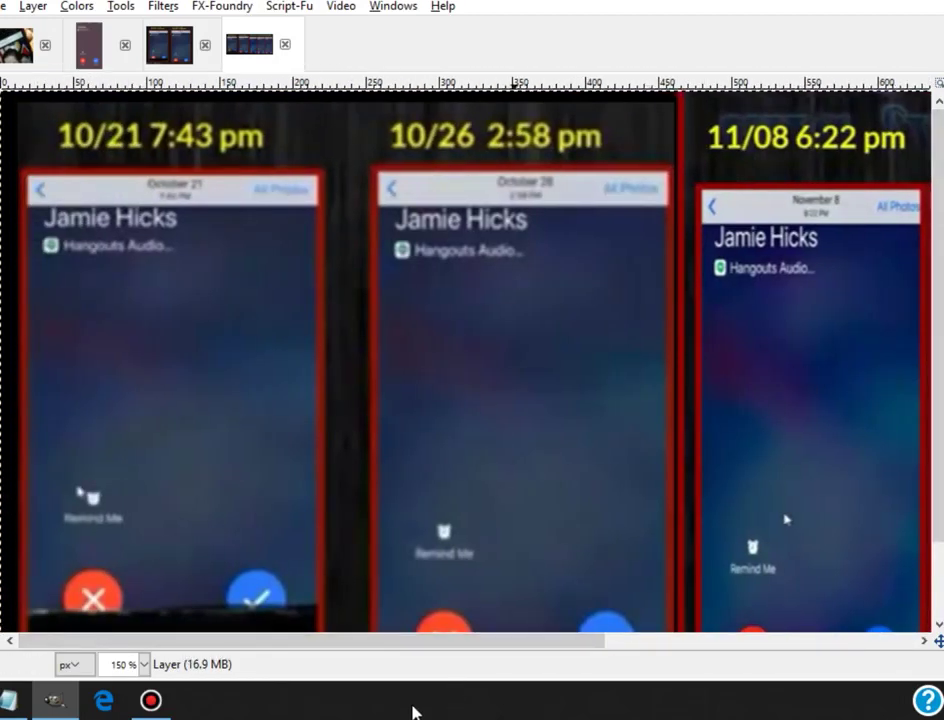
drag(419, 645, 827, 648)
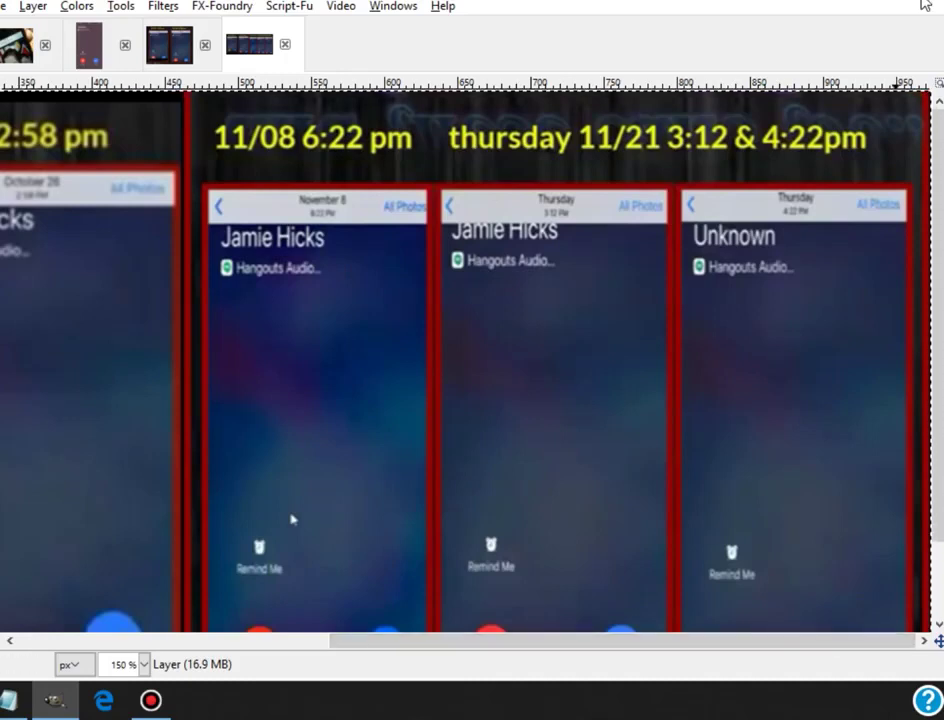
mouse_move(546, 455)
mouse_down()
mouse_move(546, 322)
mouse_move(563, 352)
mouse_up()
mouse_move(260, 303)
mouse_down()
mouse_move(263, 381)
mouse_move(294, 393)
mouse_up()
click(766, 353)
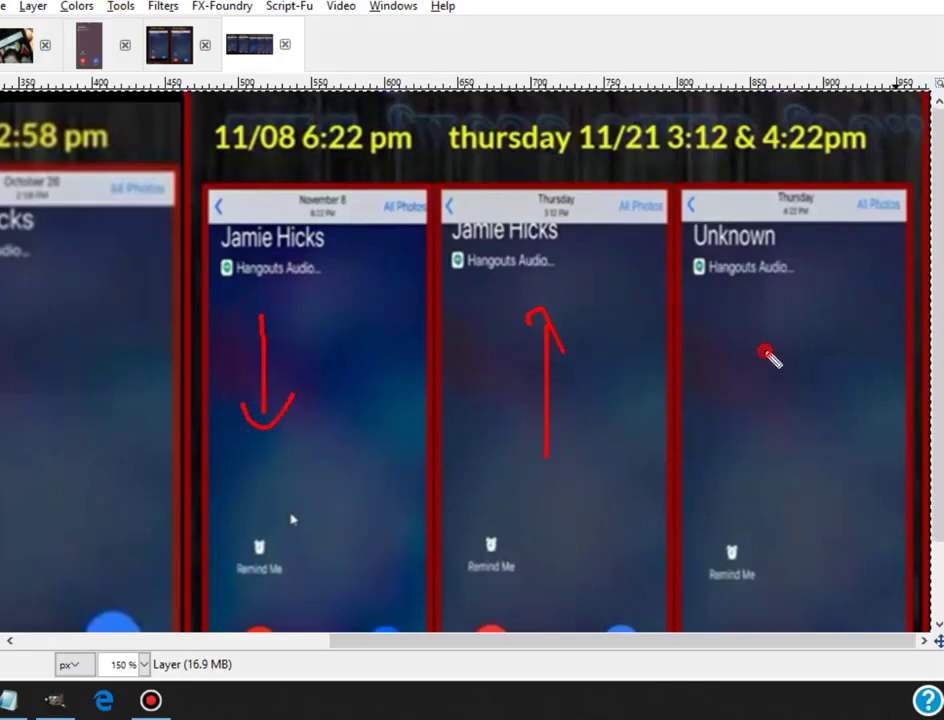
drag(766, 353, 838, 385)
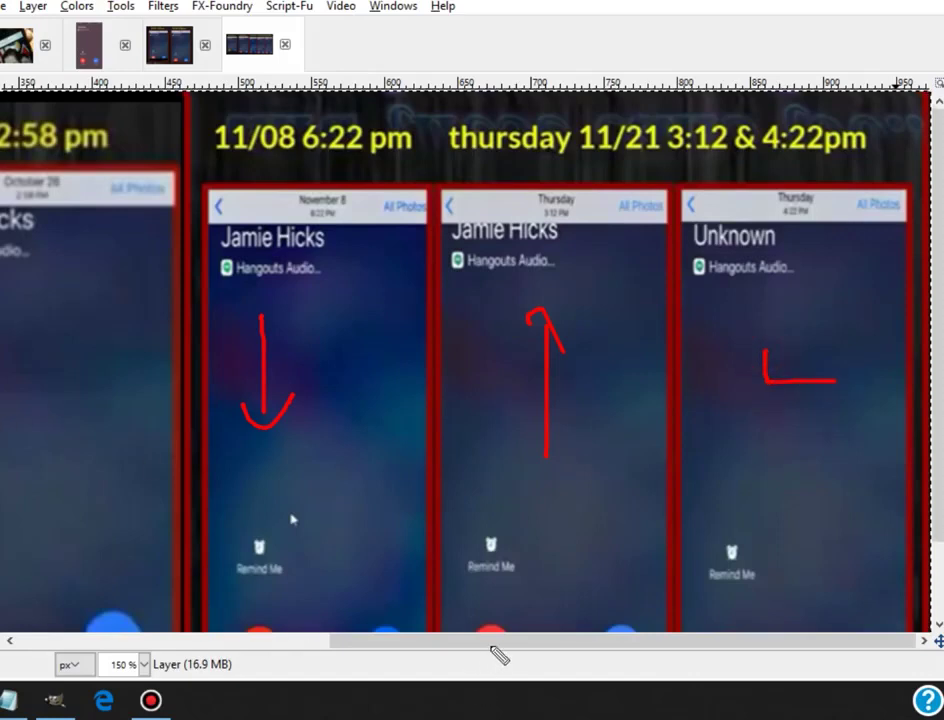
key(ctrl+z)
key(ctrl+z)
key(ctrl+z)
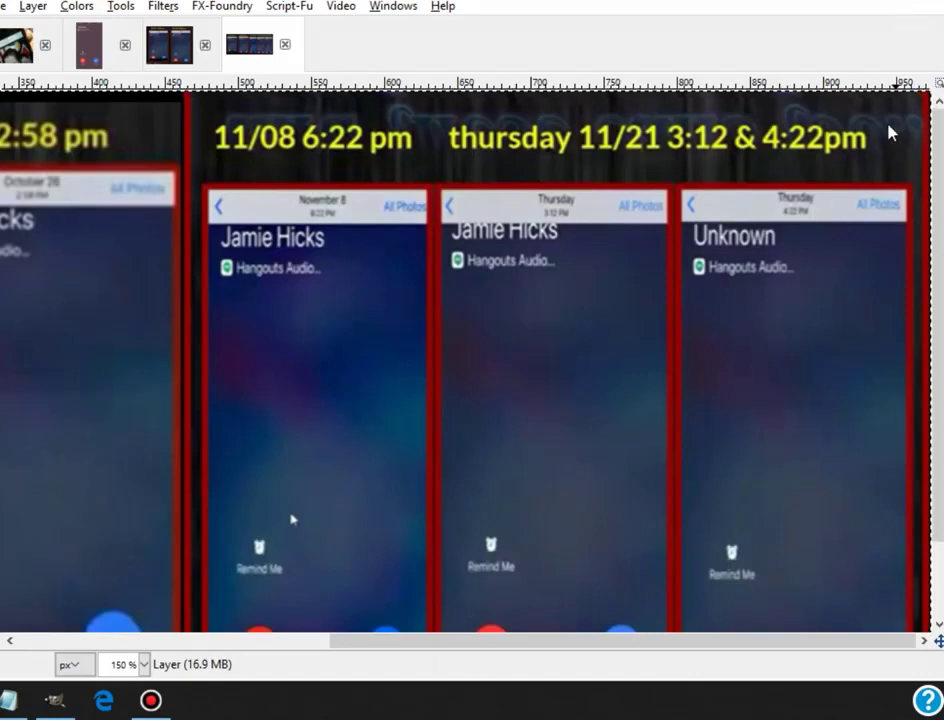
drag(525, 643, 137, 650)
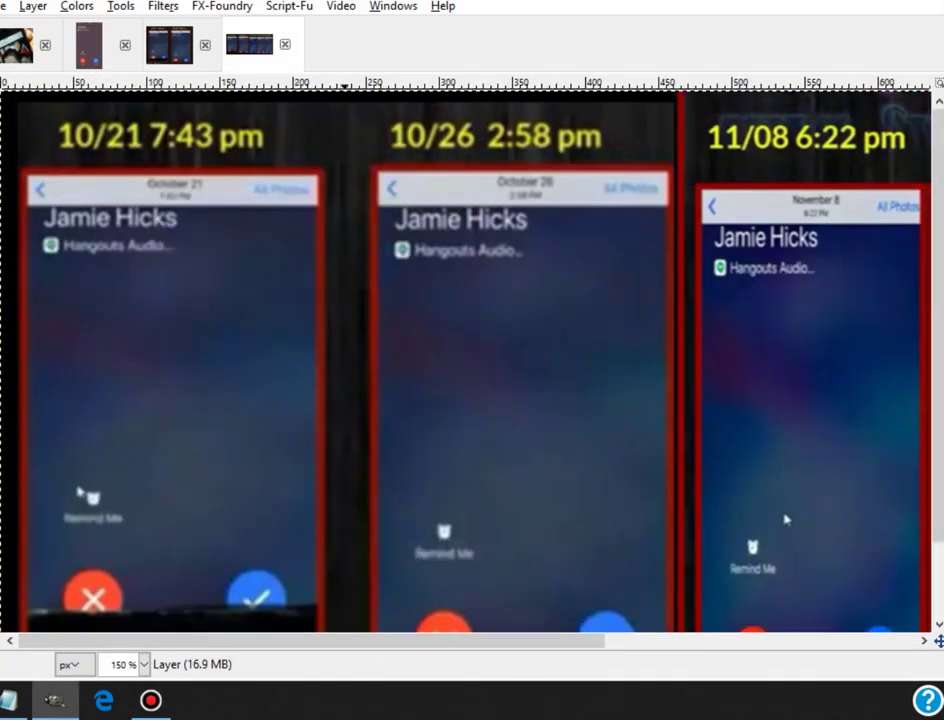
drag(618, 282, 450, 294)
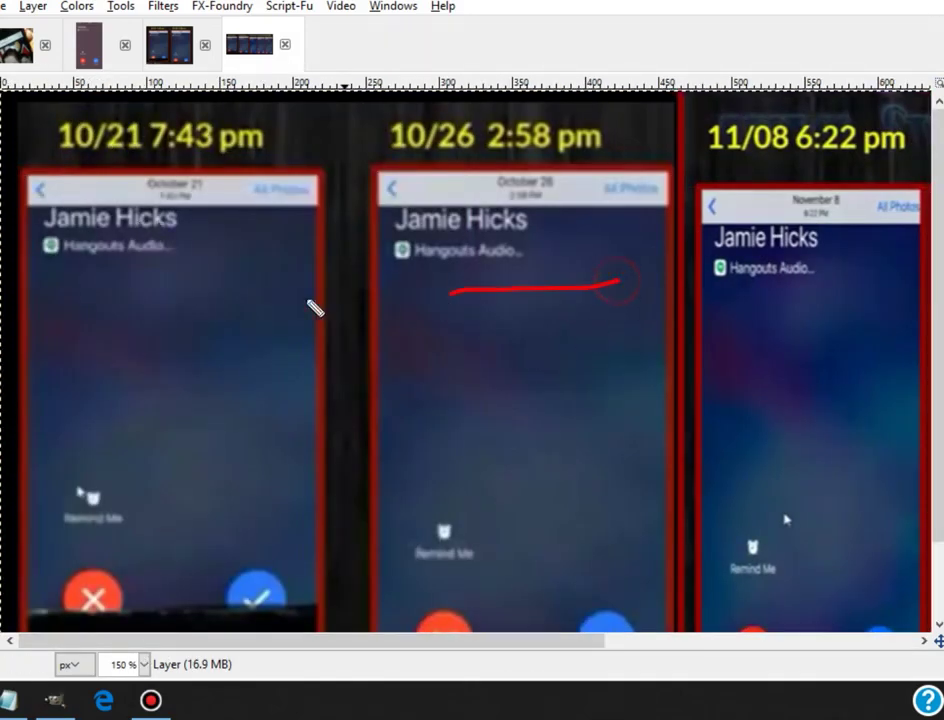
mouse_move(240, 296)
mouse_down()
mouse_move(166, 303)
mouse_move(155, 250)
mouse_move(158, 258)
mouse_up()
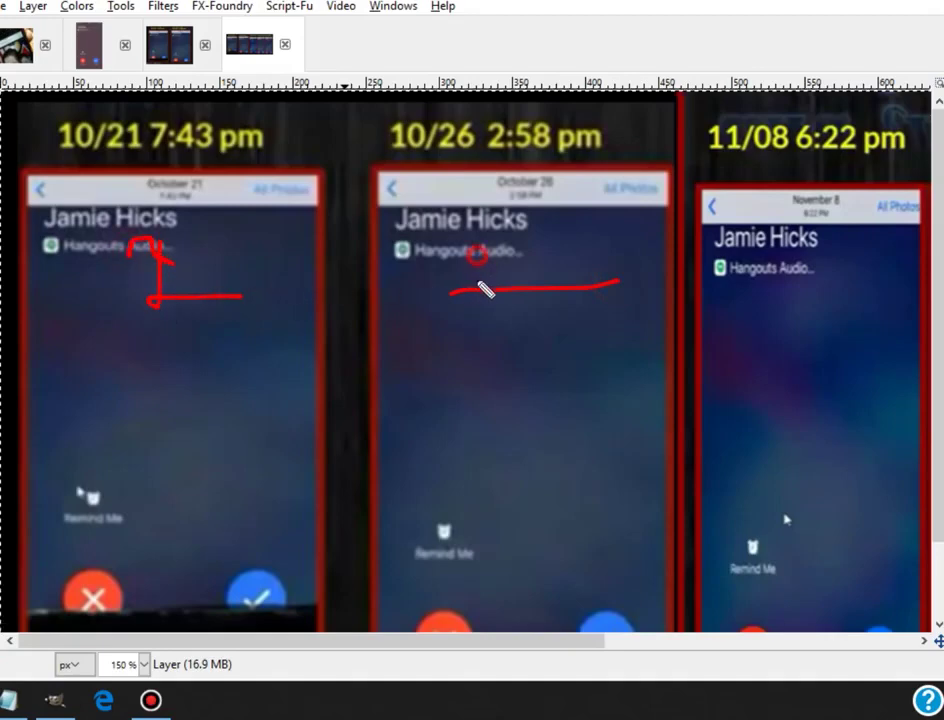
mouse_move(479, 289)
mouse_down()
mouse_move(477, 244)
mouse_move(492, 247)
mouse_up()
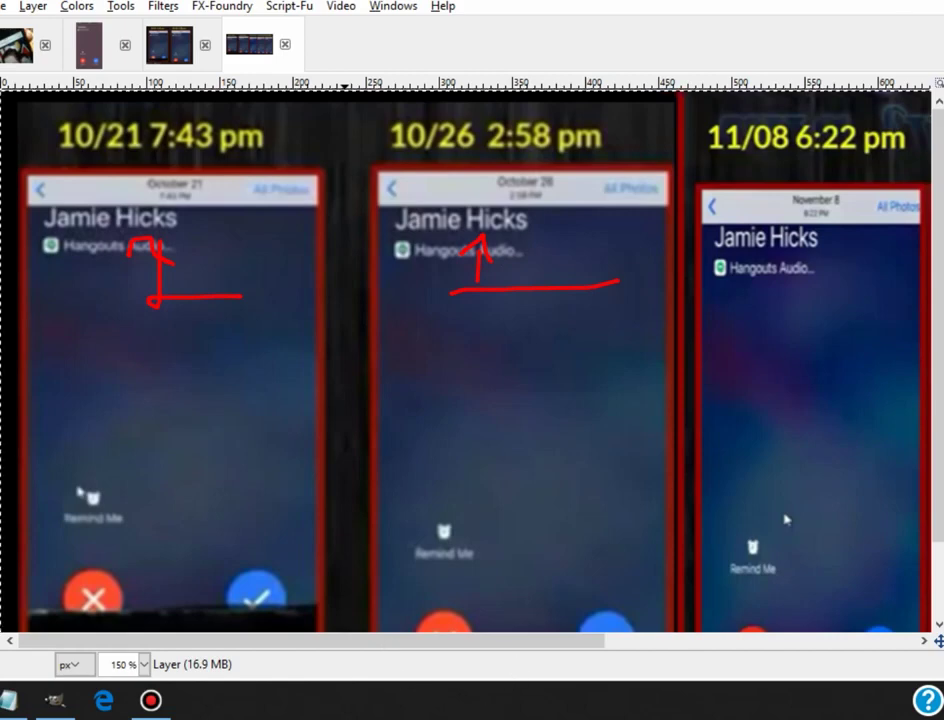
key(Escape)
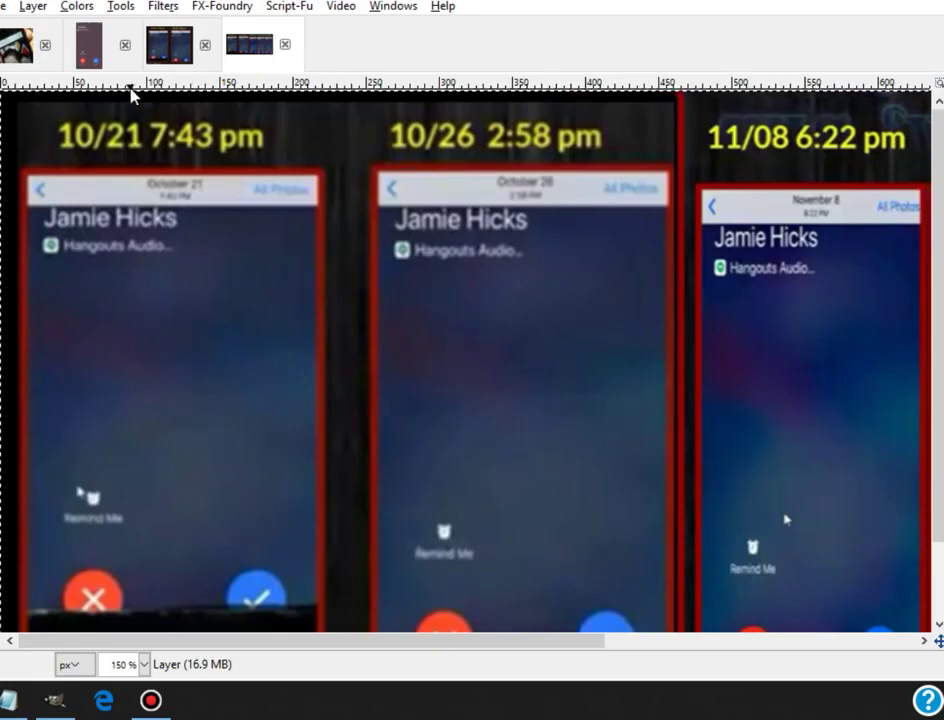
click(97, 64)
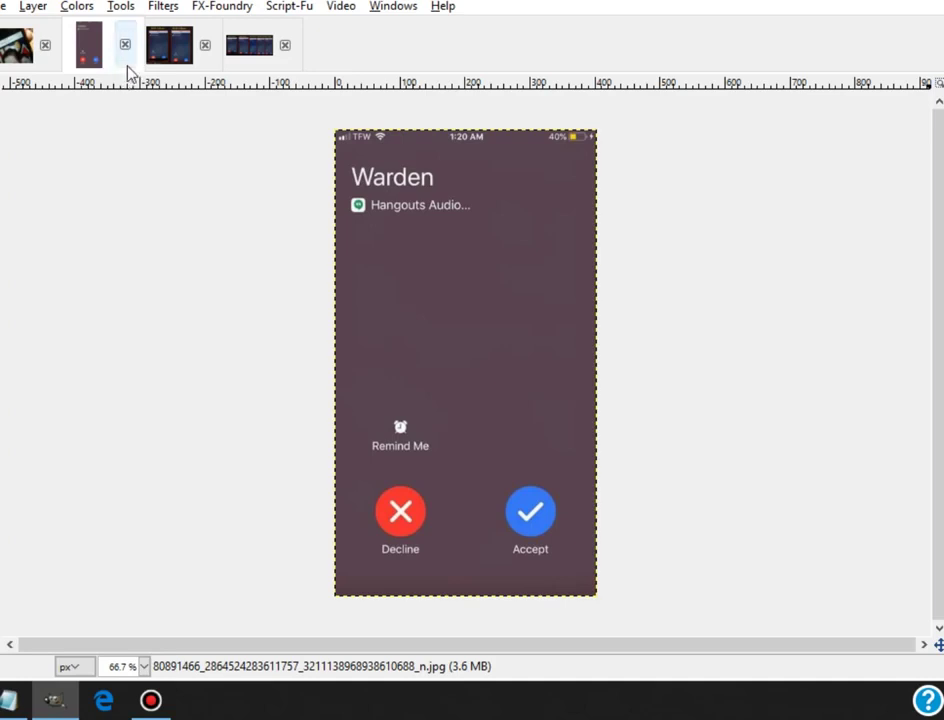
click(252, 45)
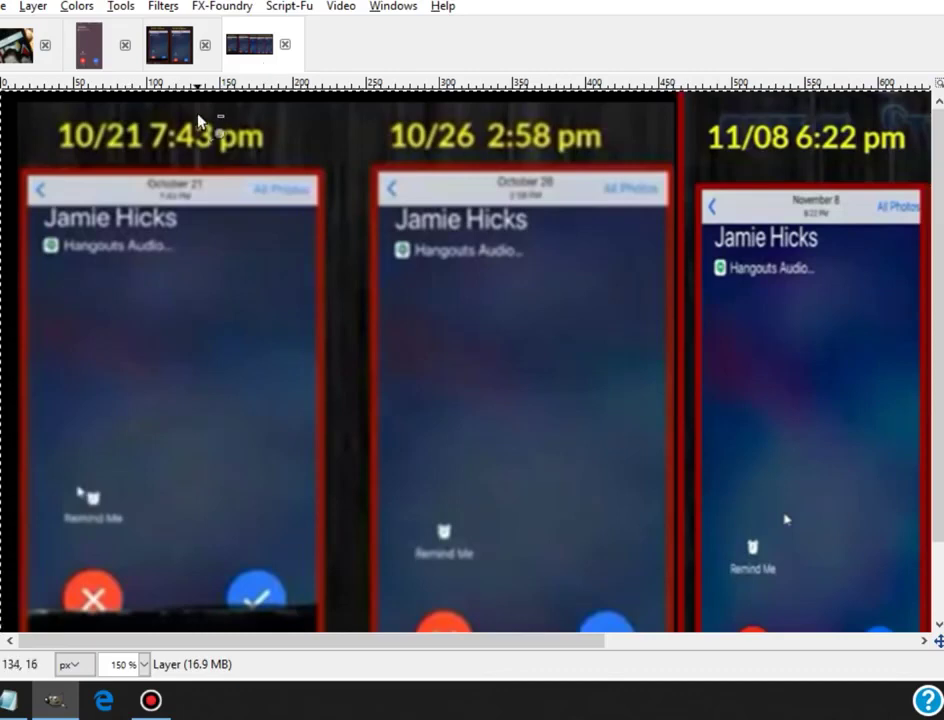
- Paste the copied image into the collage as a new layer
click(118, 12)
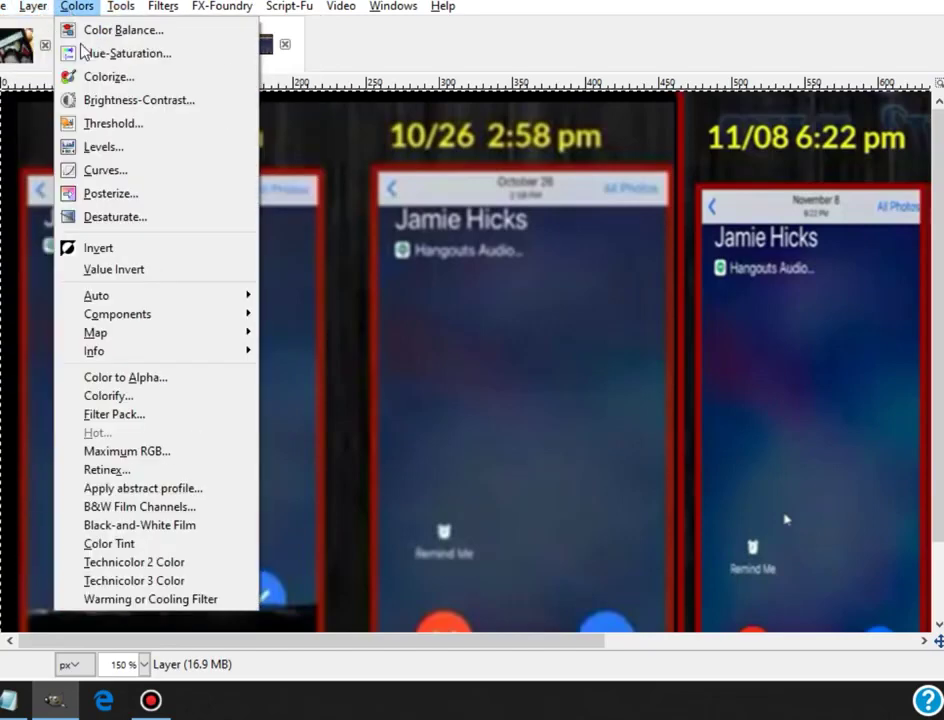
click(137, 274)
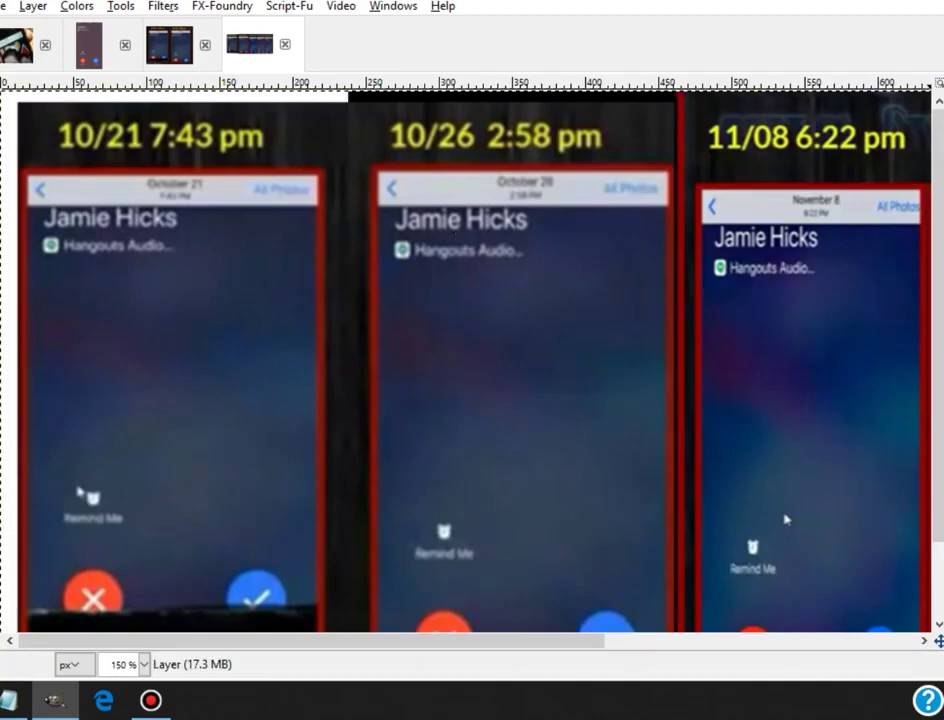
click(77, 7)
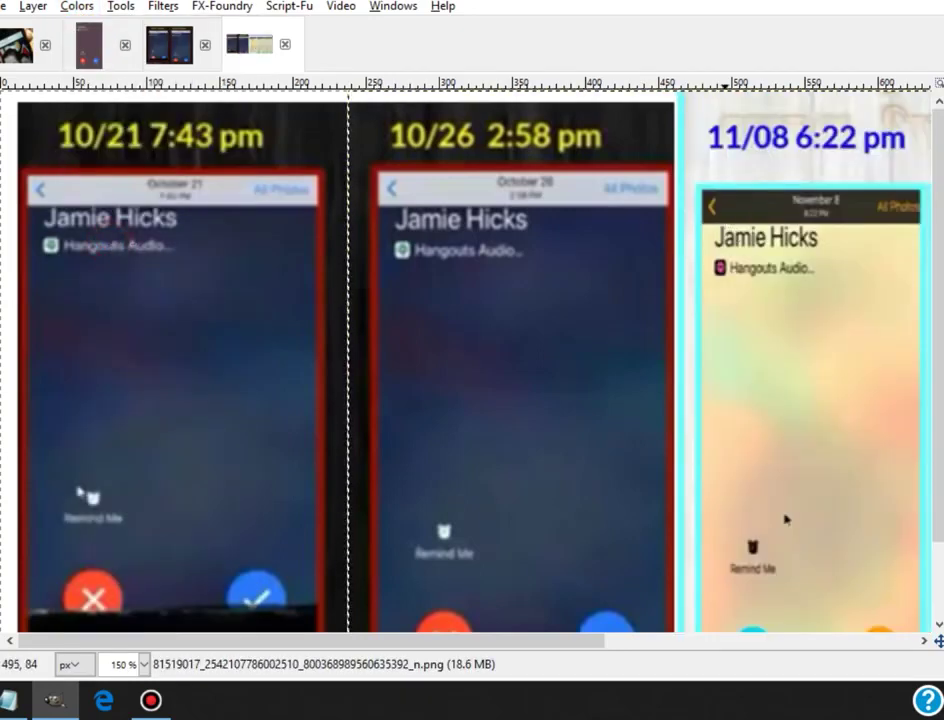
key(ctrl+v)
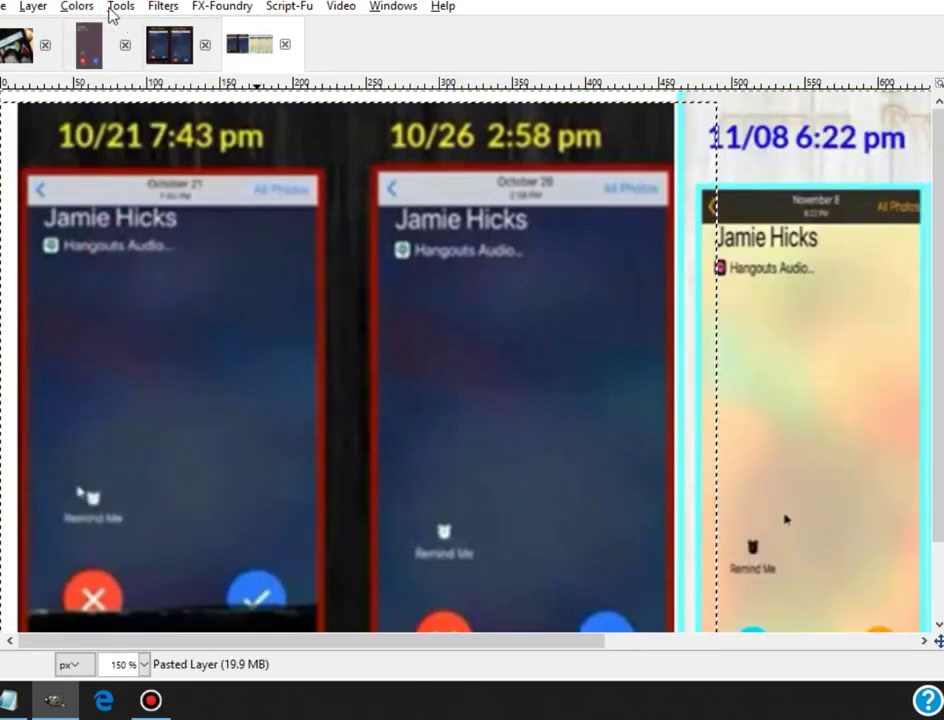
- Apply Colors > Invert to the screenshots, then undo the inversion
click(77, 6)
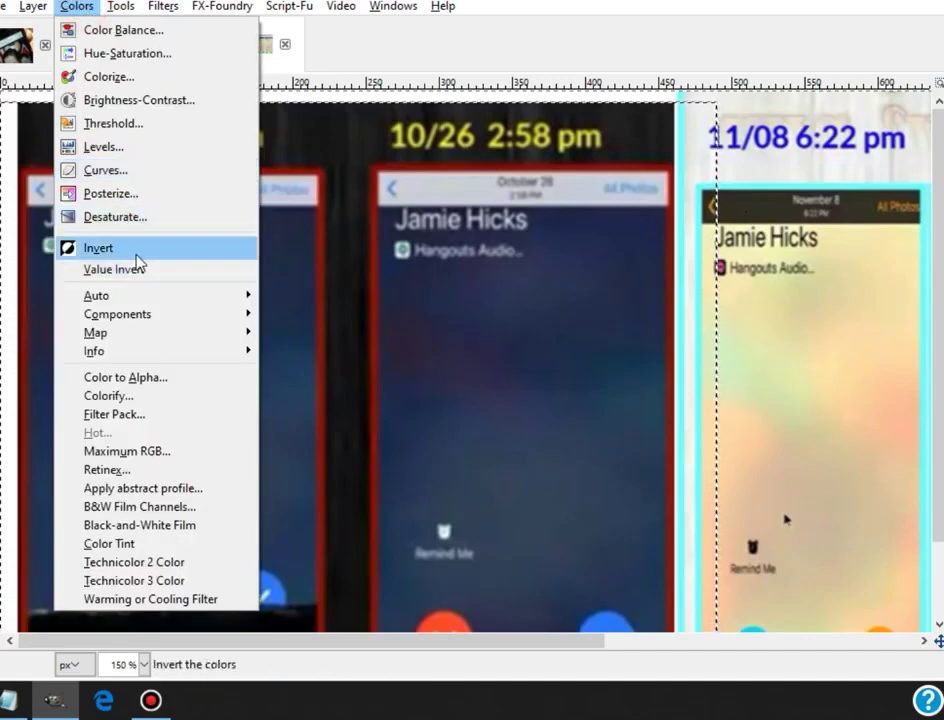
click(135, 250)
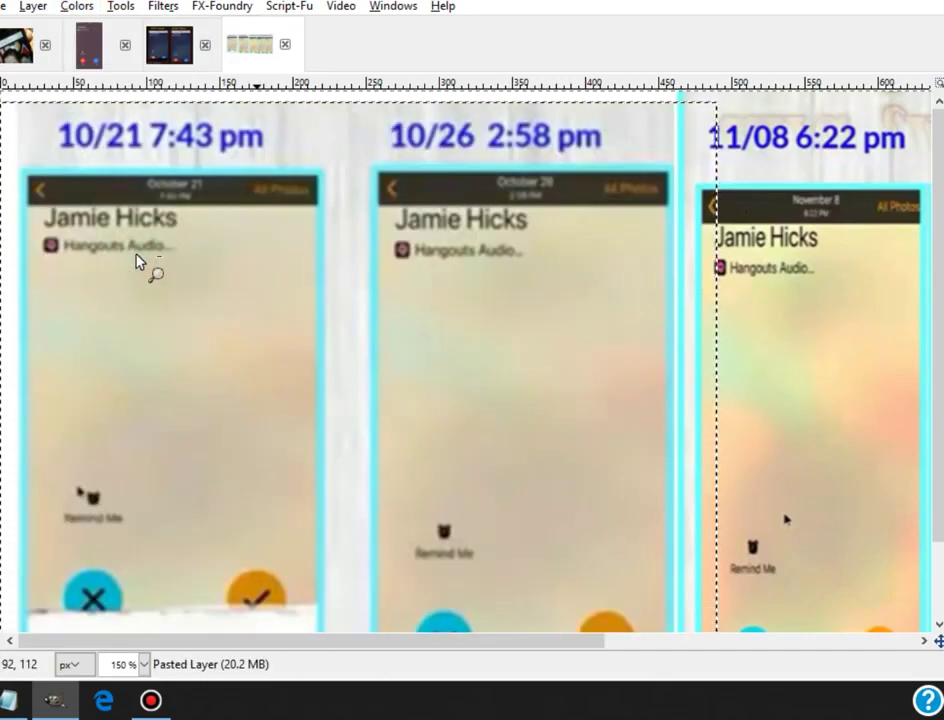
key(alt+e)
key(Return)
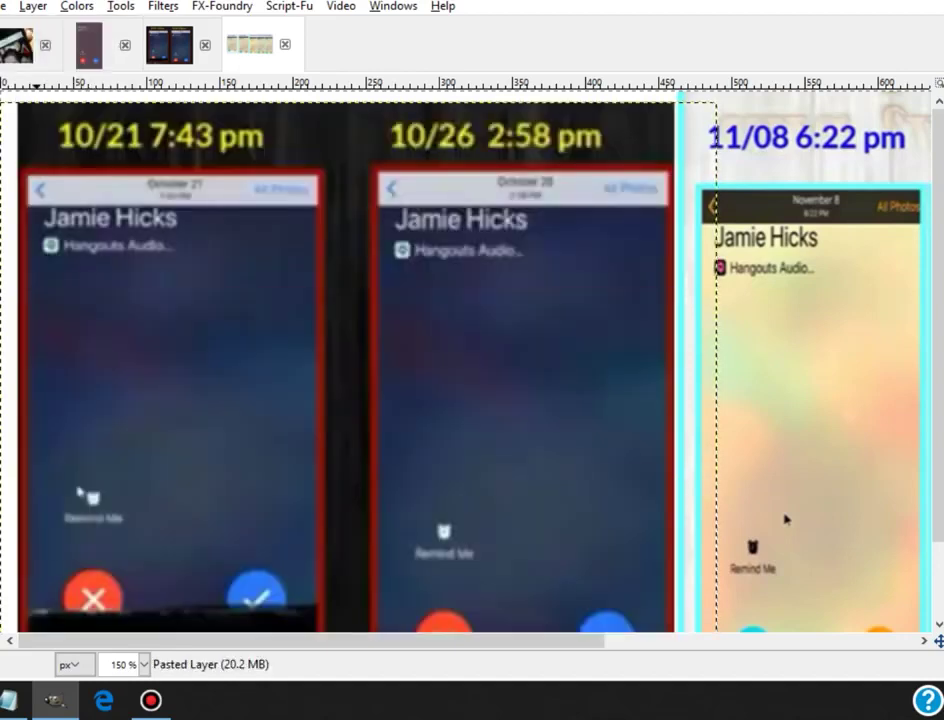
key(alt+e)
key(Return)
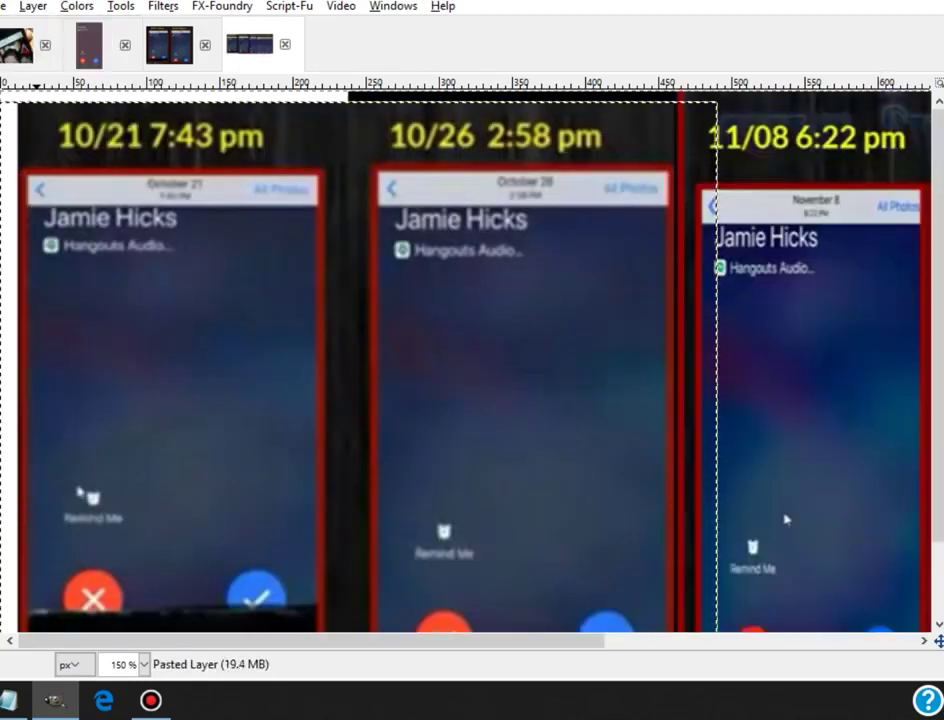
- Apply Value Invert to the left layer holding the 10/21 and 10/26 panels
click(76, 6)
click(93, 270)
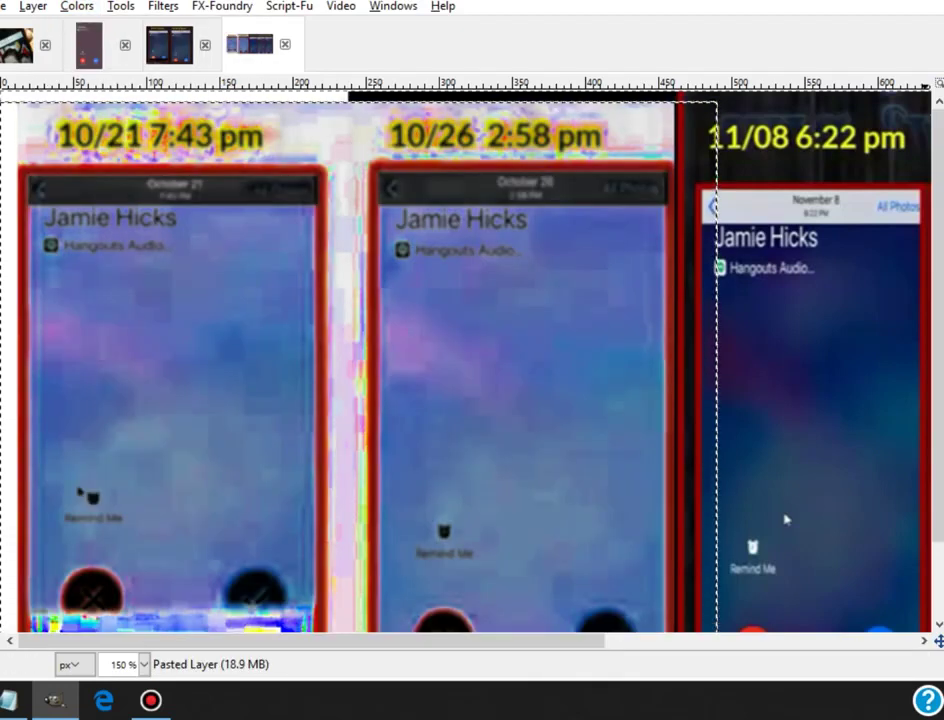
click(200, 115)
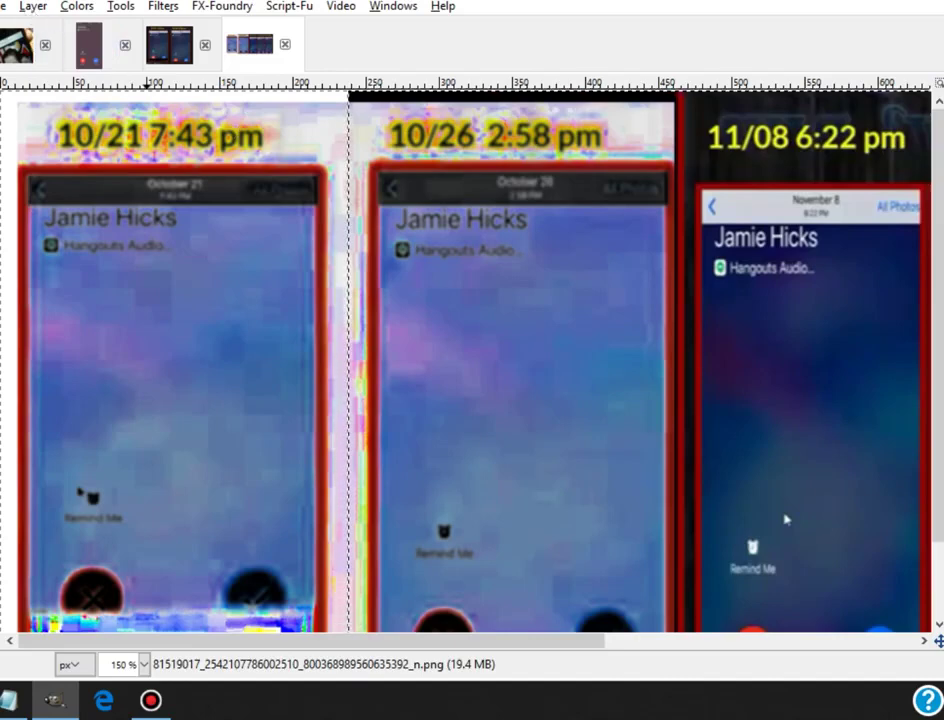
click(5, 6)
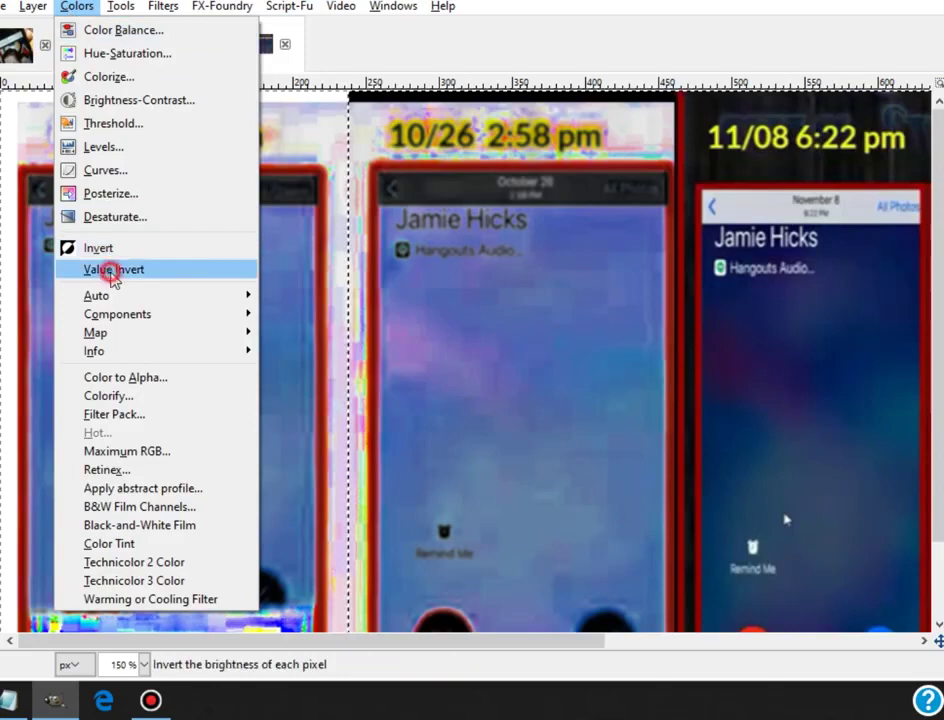
- Value-invert the right-hand layer and pan across the collage to check every panel
click(88, 271)
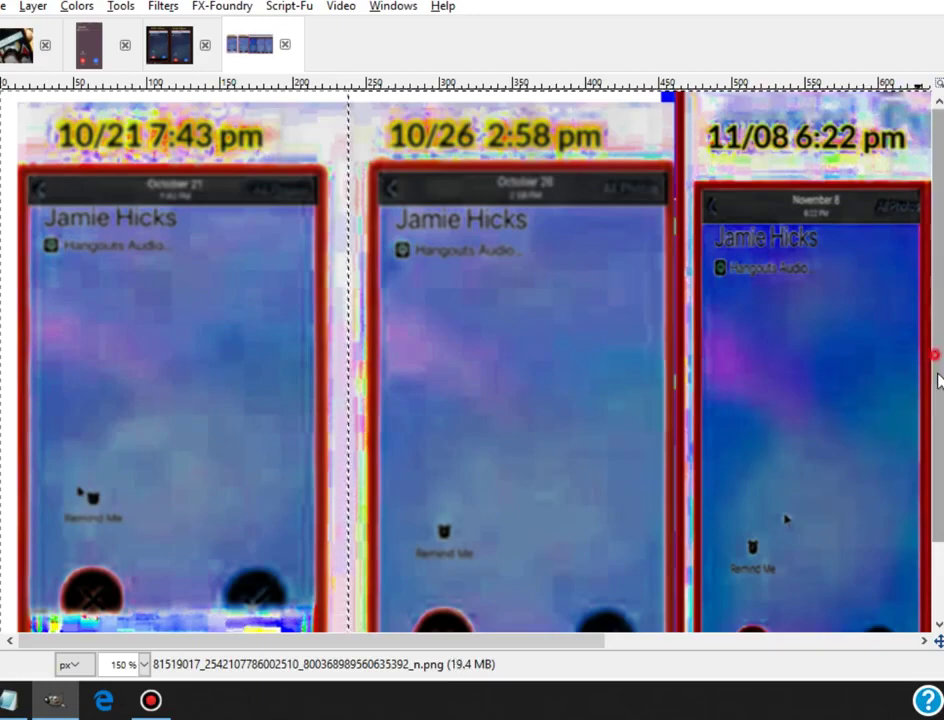
scroll(936, 362, down, 2)
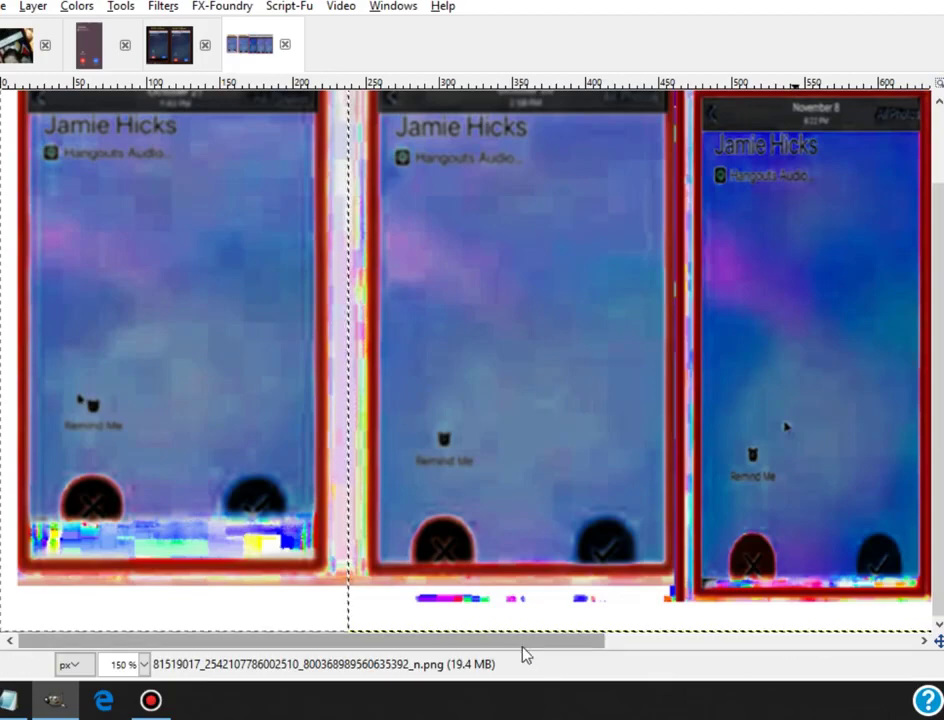
drag(522, 655, 832, 655)
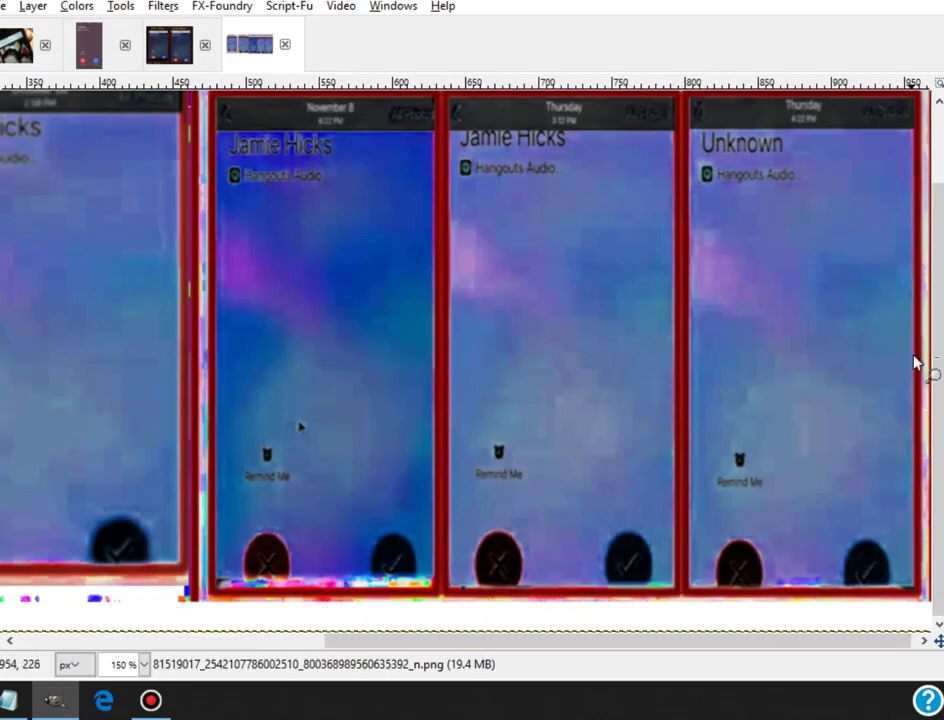
scroll(928, 410, up, 2)
scroll(935, 266, up, 1)
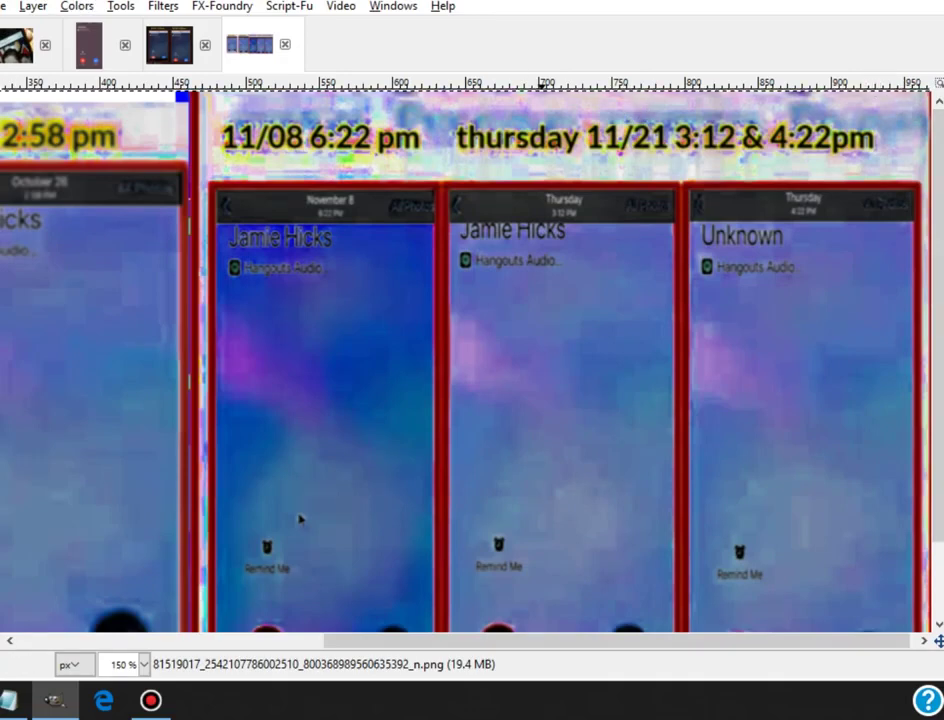
- Circle the All Photos label in red, then undo the circle
ctrl+scroll(350, 210, up, 1)
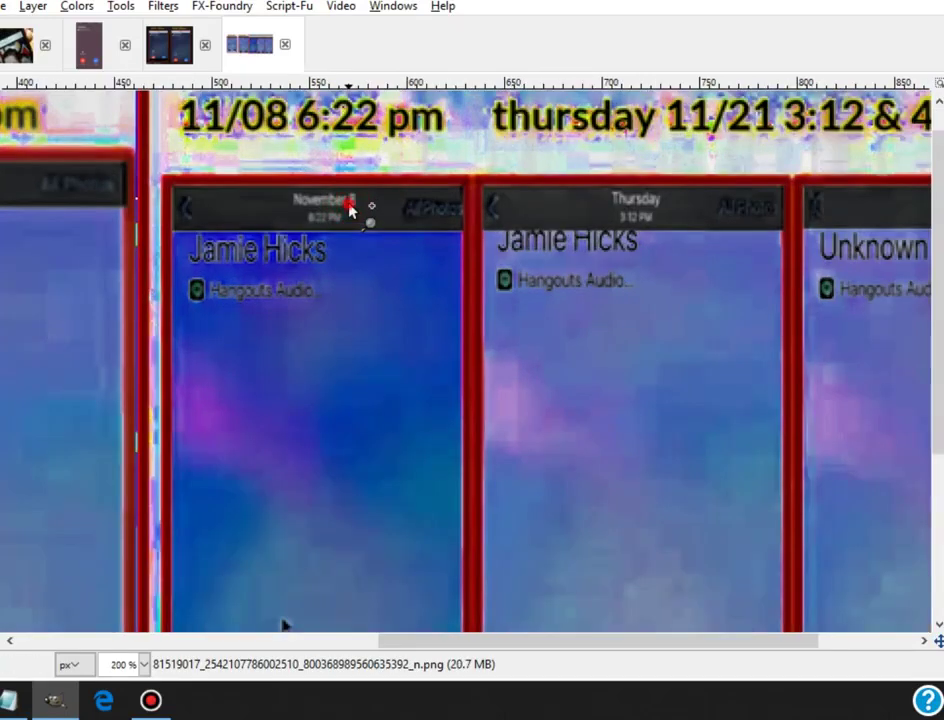
ctrl+scroll(350, 210, up, 1)
ctrl+scroll(350, 210, up, 1)
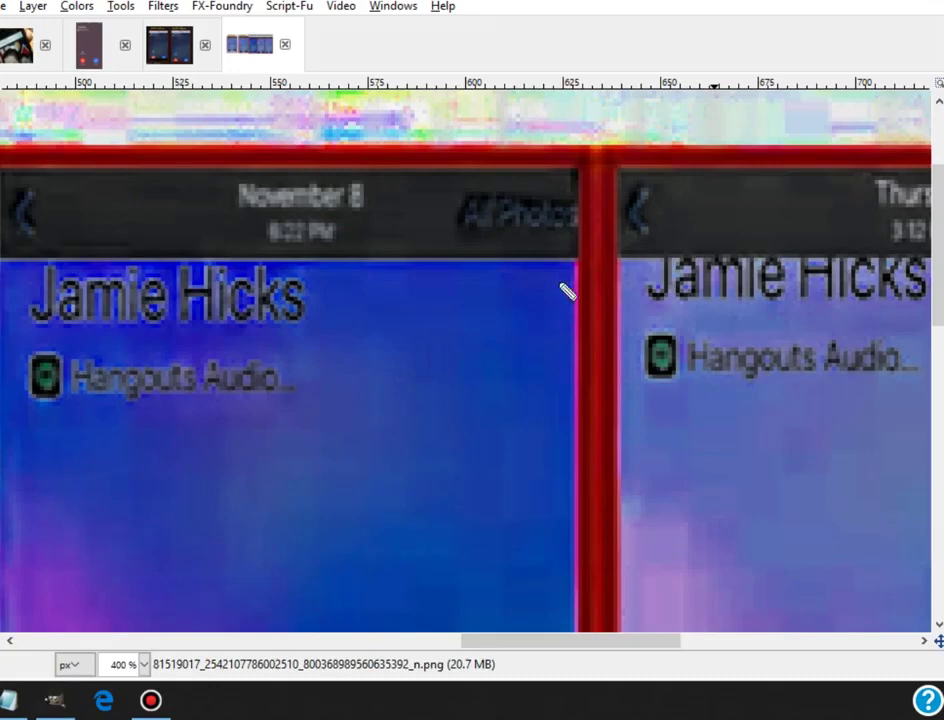
drag(543, 184, 590, 202)
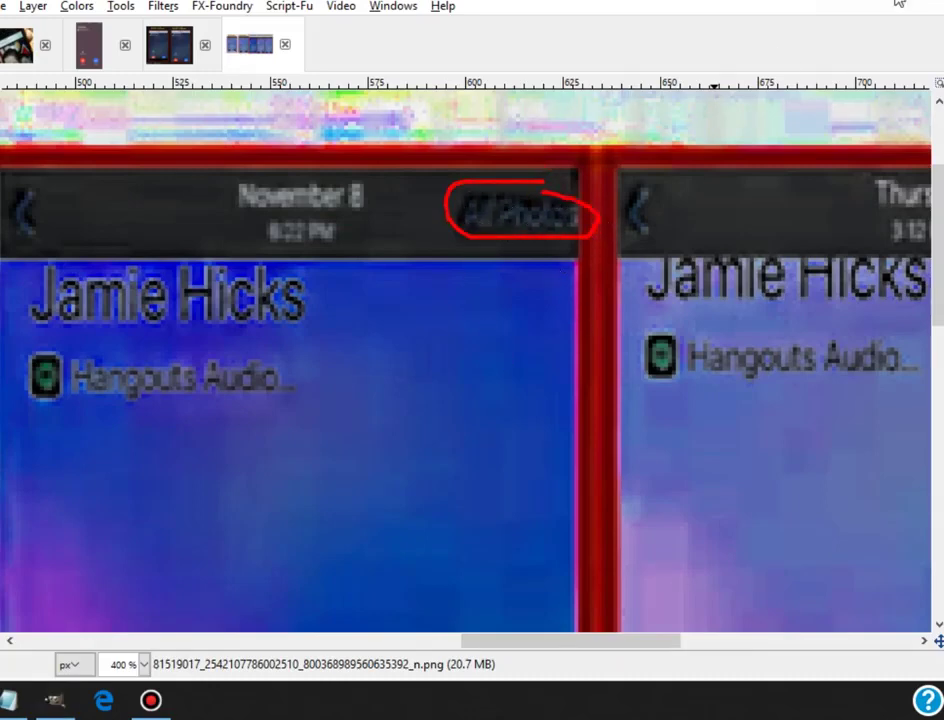
key(ctrl+z)
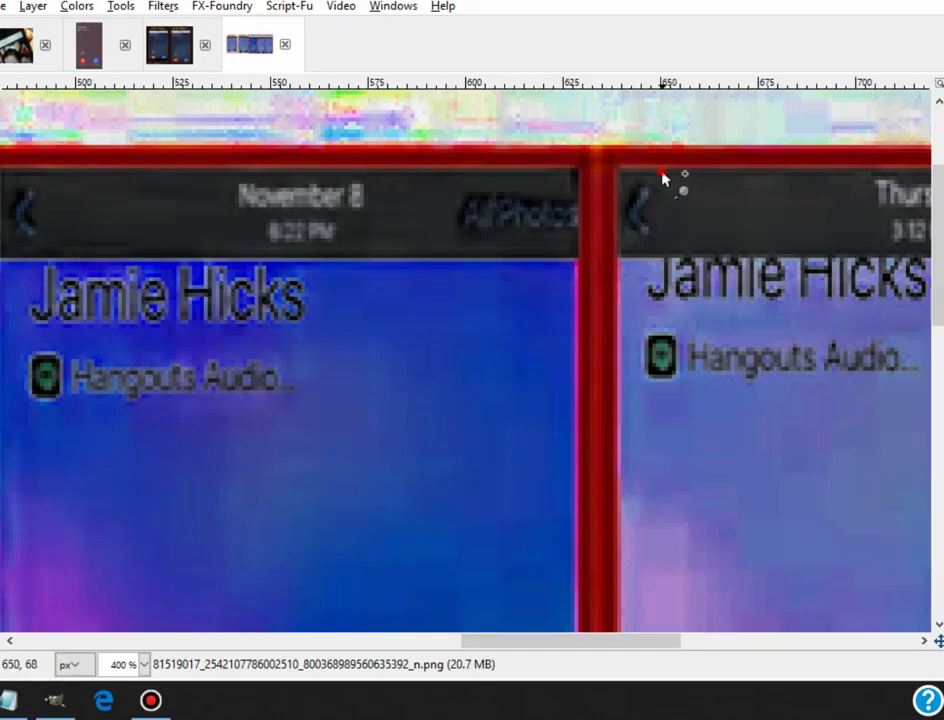
- Mark the Thursday panel's back arrow and circle All Photos on the middle panel
drag(662, 173, 622, 270)
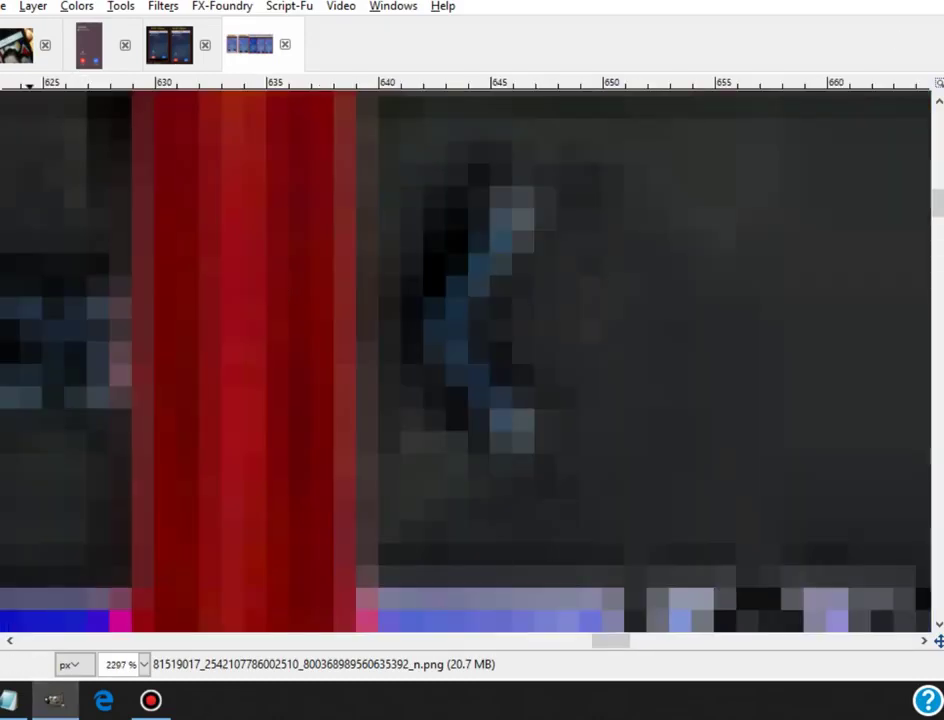
scroll(422, 273, down, 1)
scroll(422, 273, down, 5)
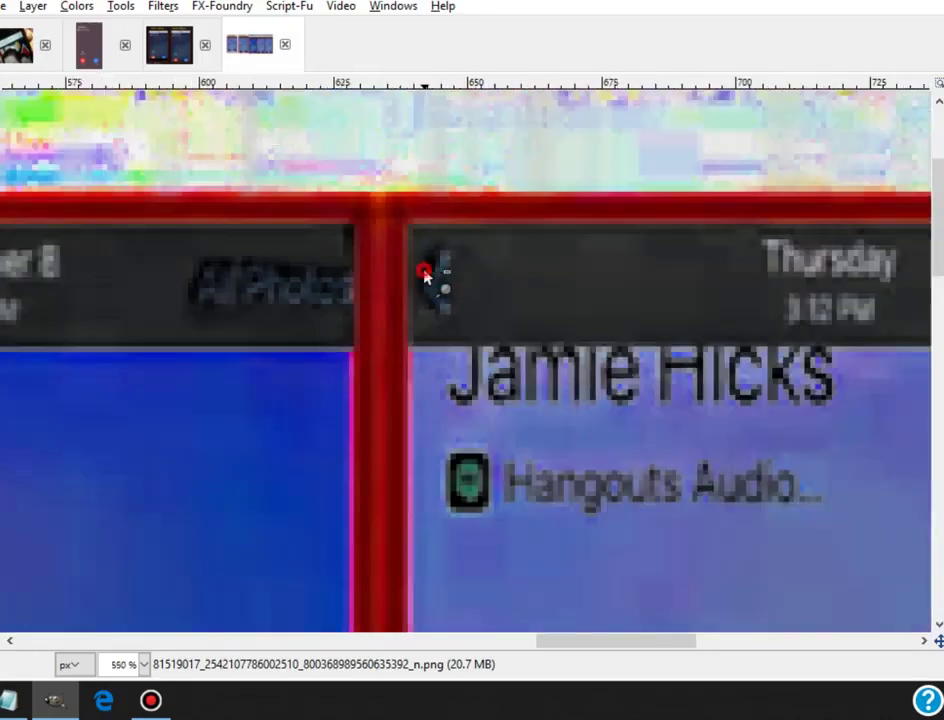
scroll(424, 276, down, 1)
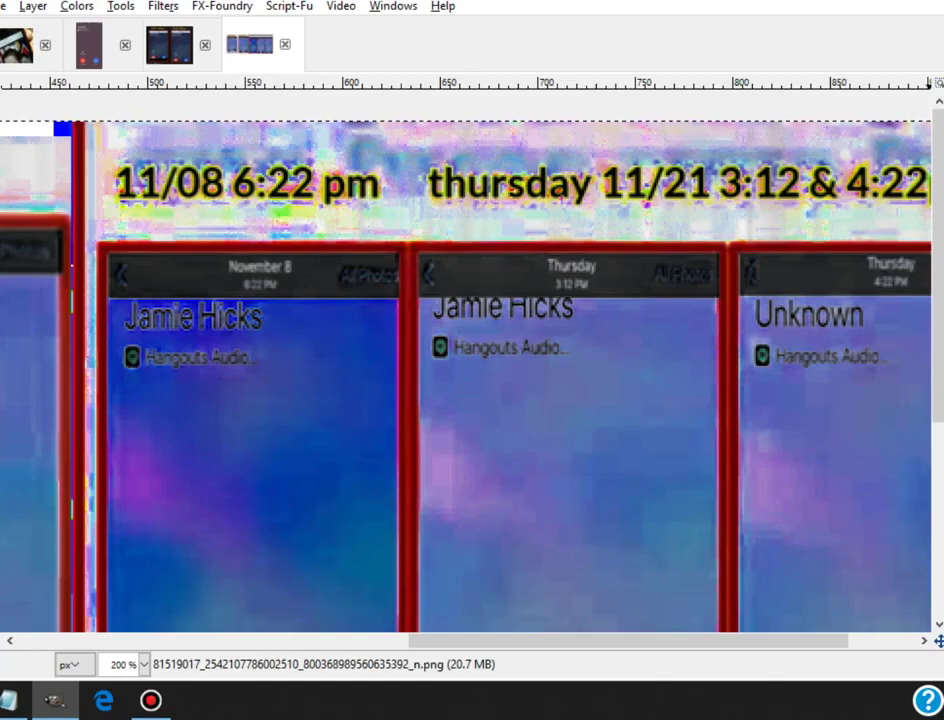
mouse_move(688, 275)
mouse_down()
mouse_move(670, 261)
mouse_move(729, 276)
mouse_move(634, 282)
mouse_move(685, 260)
mouse_up()
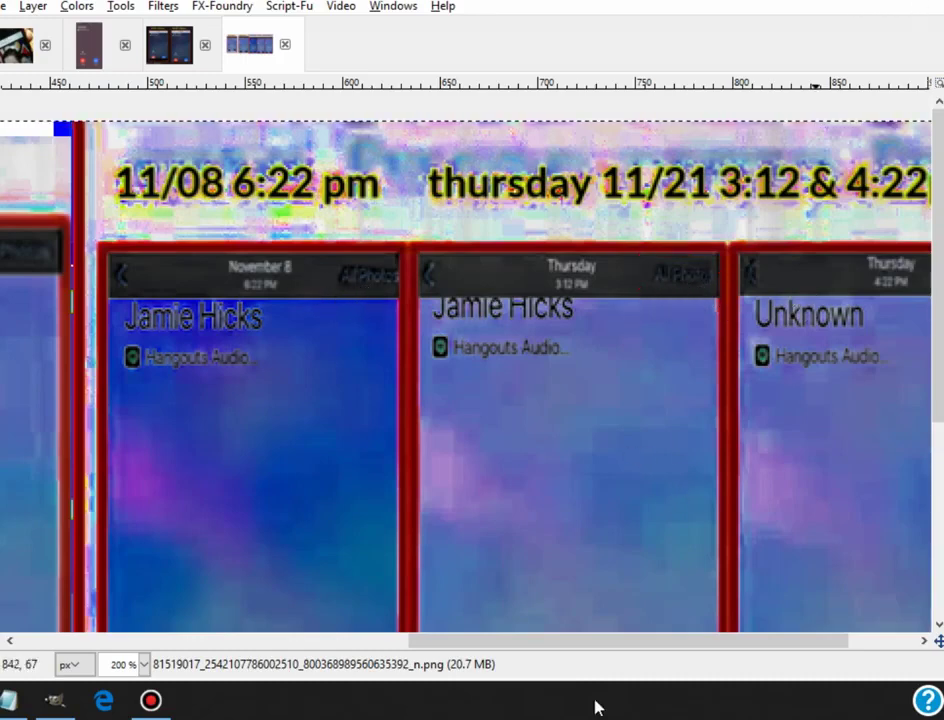
- Circle All Photos on the third panel, undo it, and zoom to 300% on its header
drag(592, 644, 737, 647)
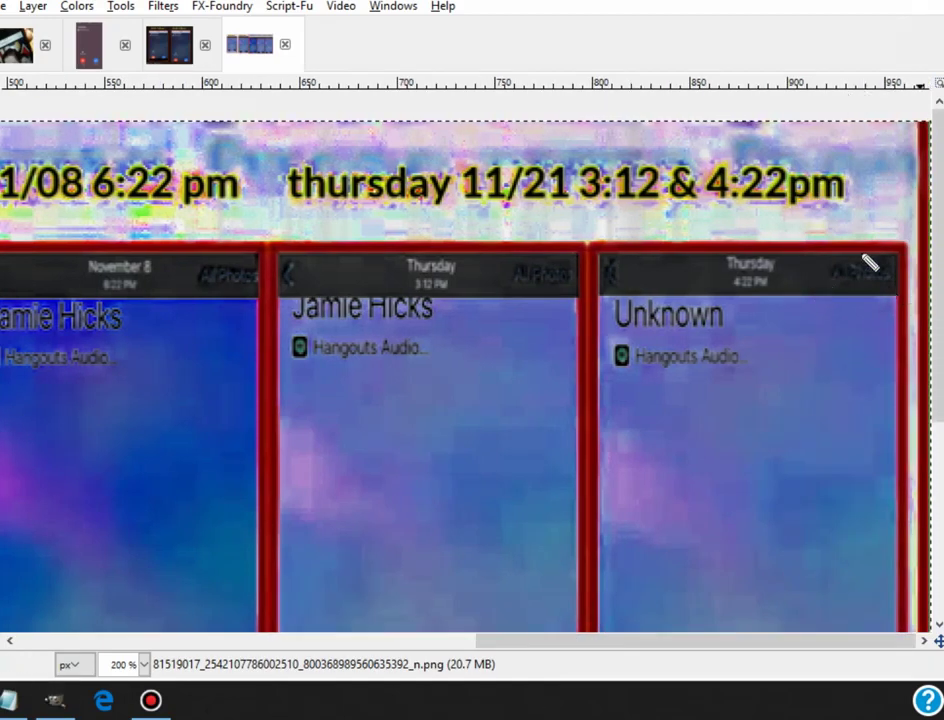
mouse_move(845, 258)
mouse_down()
mouse_move(902, 310)
mouse_move(868, 264)
mouse_up()
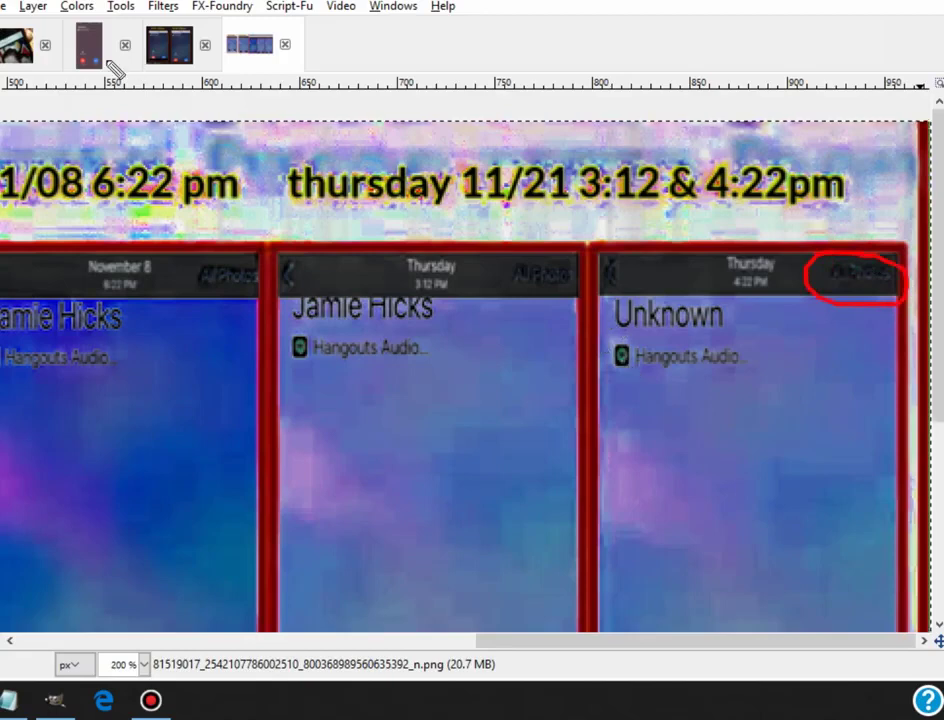
key(ctrl+z)
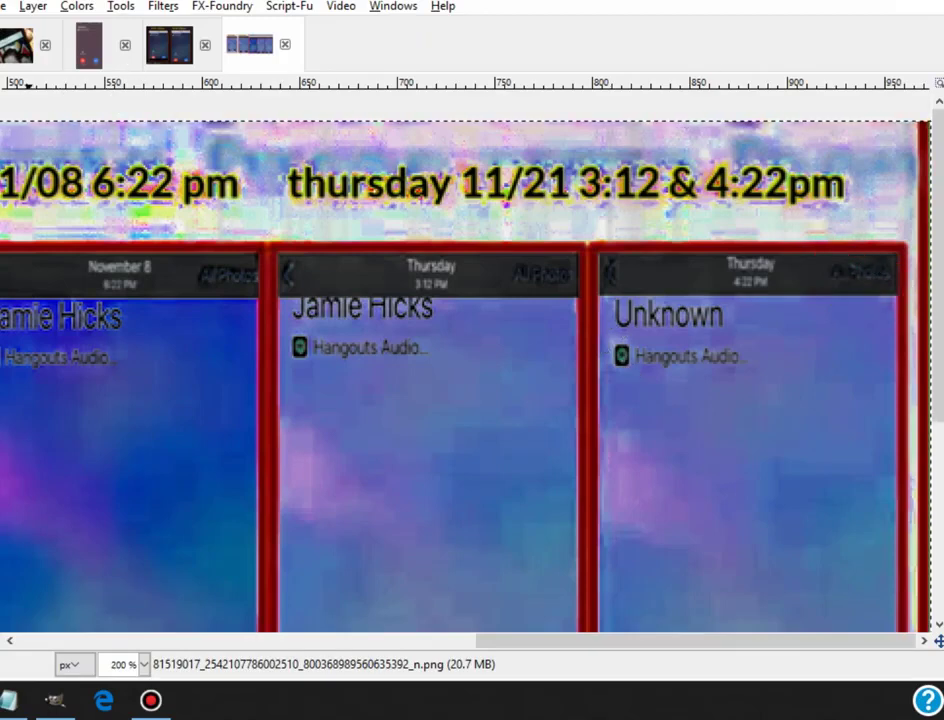
click(832, 266)
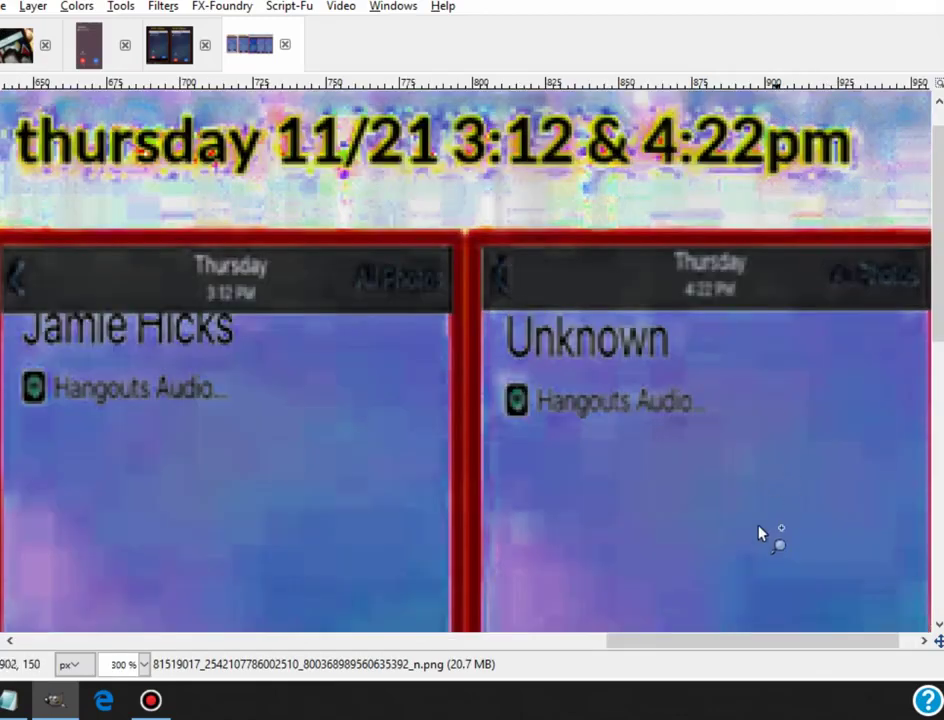
- Try a white paint stroke over the All Photos label, then undo it
drag(727, 641, 870, 648)
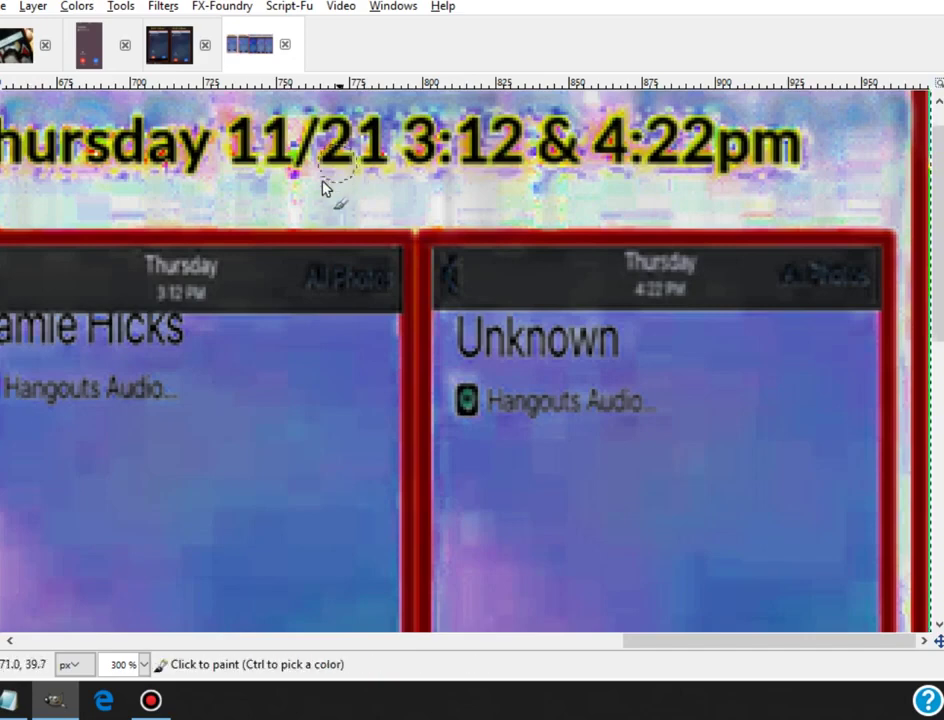
drag(370, 284, 305, 283)
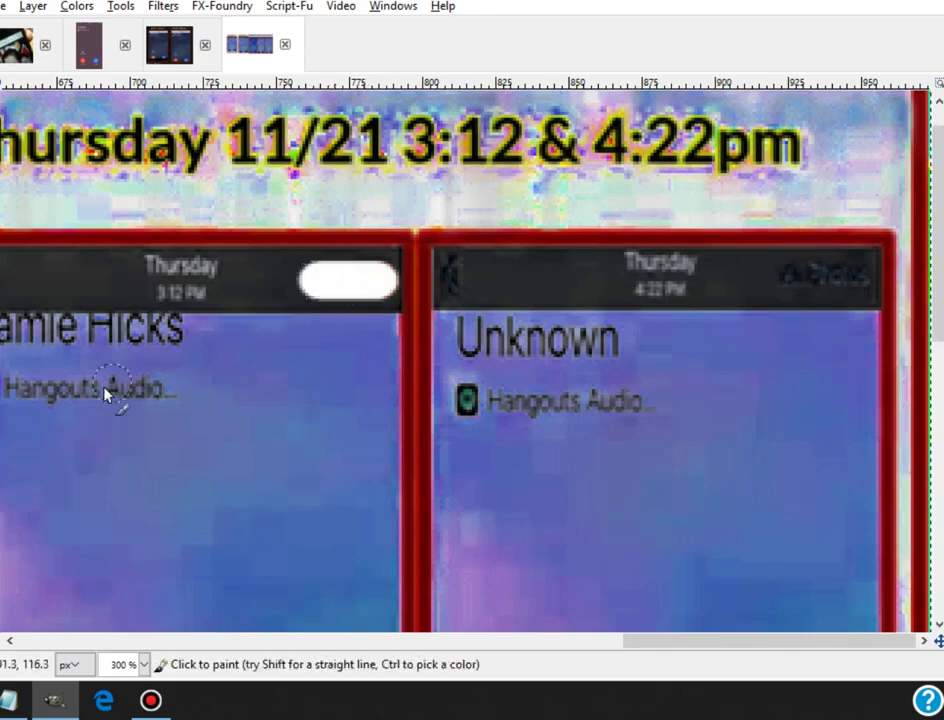
key(alt+e)
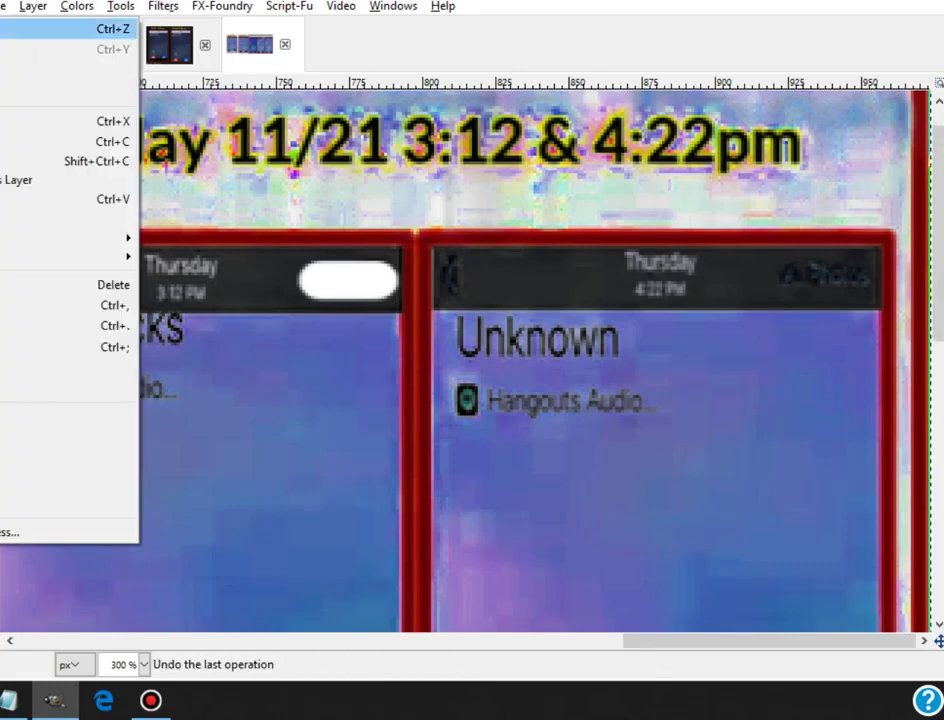
click(50, 29)
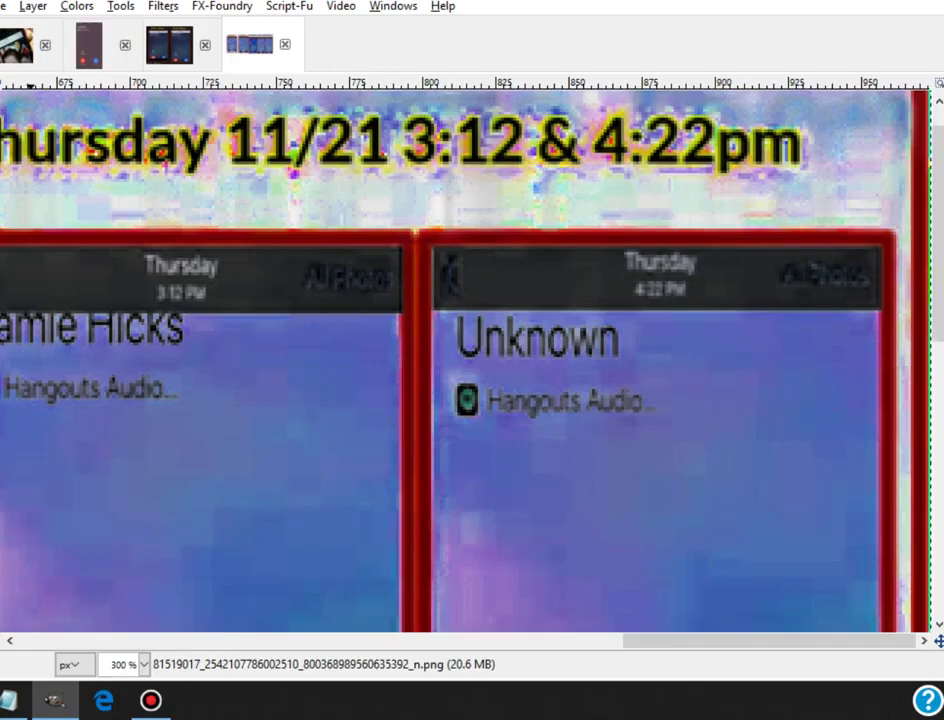
- Black out All Photos in the 3:12 PM header, undoing the stroke on the 4:22 PM header
click(312, 276)
drag(306, 279, 366, 278)
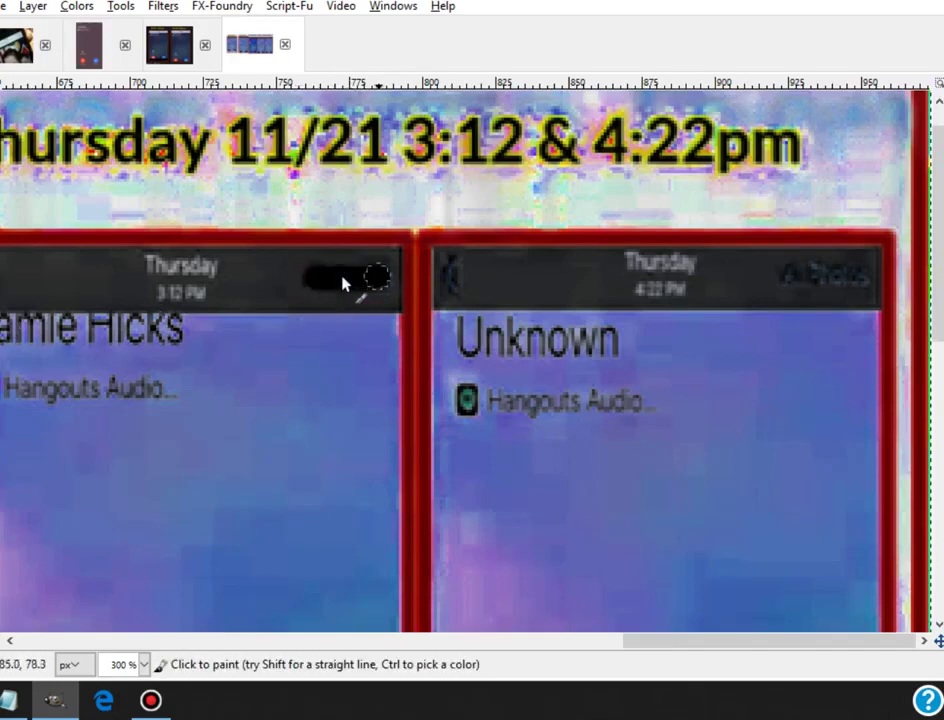
click(817, 284)
drag(817, 284, 828, 291)
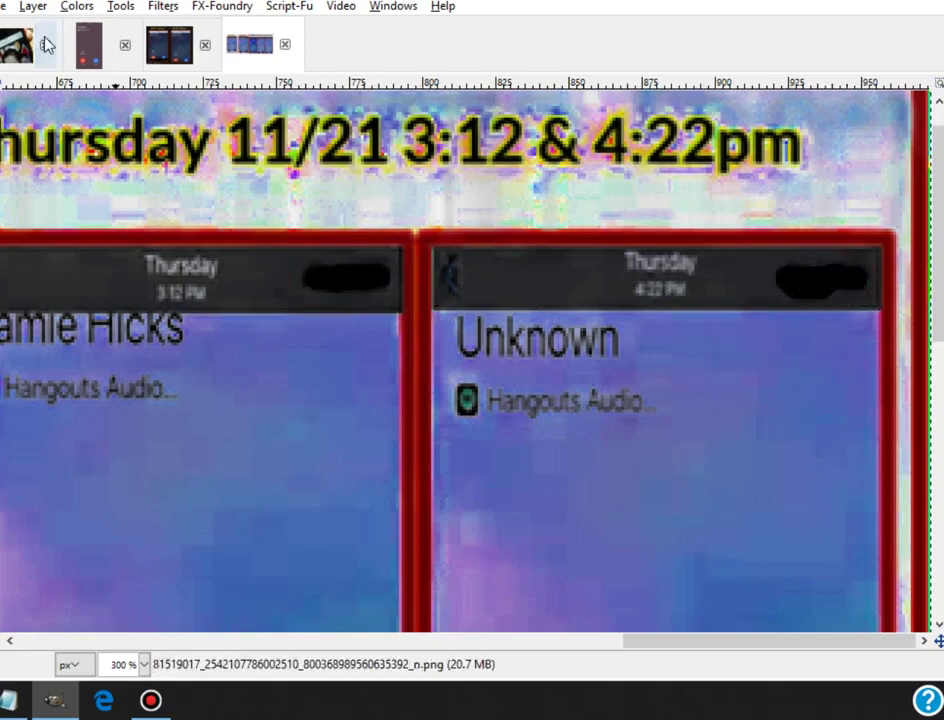
key(alt+e)
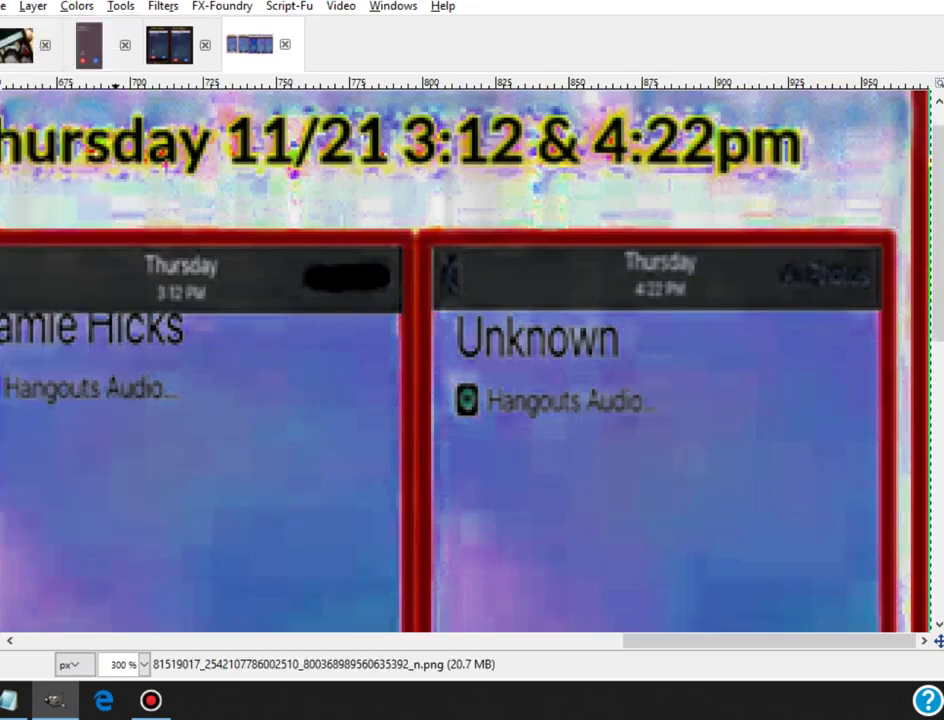
click(40, 29)
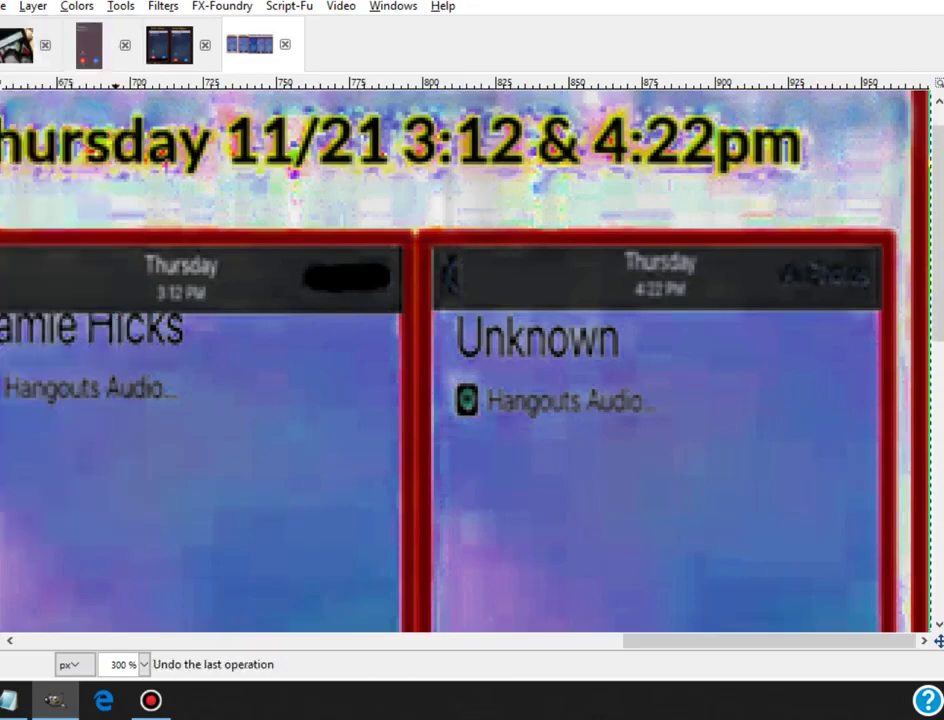
- Circle both caller names in red, then undo the circles
drag(780, 645, 560, 645)
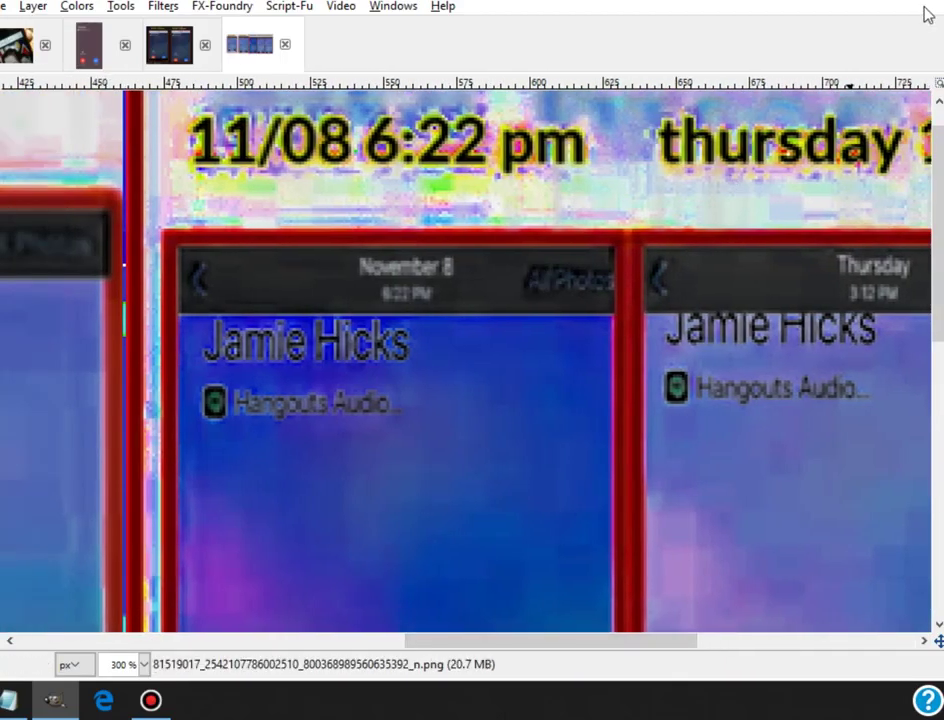
drag(716, 372, 705, 358)
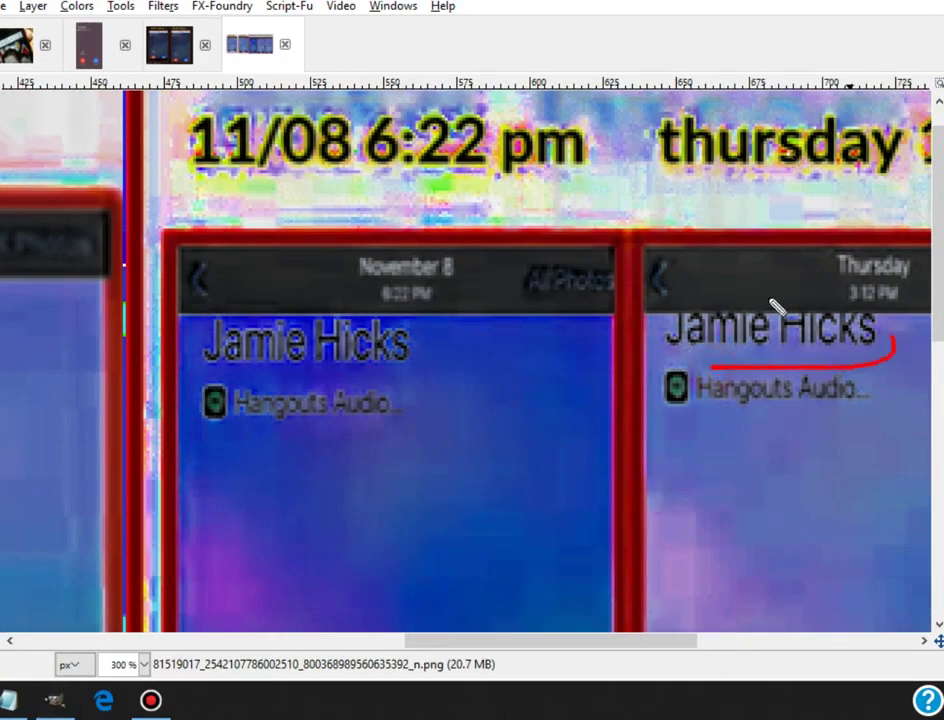
drag(292, 386, 300, 390)
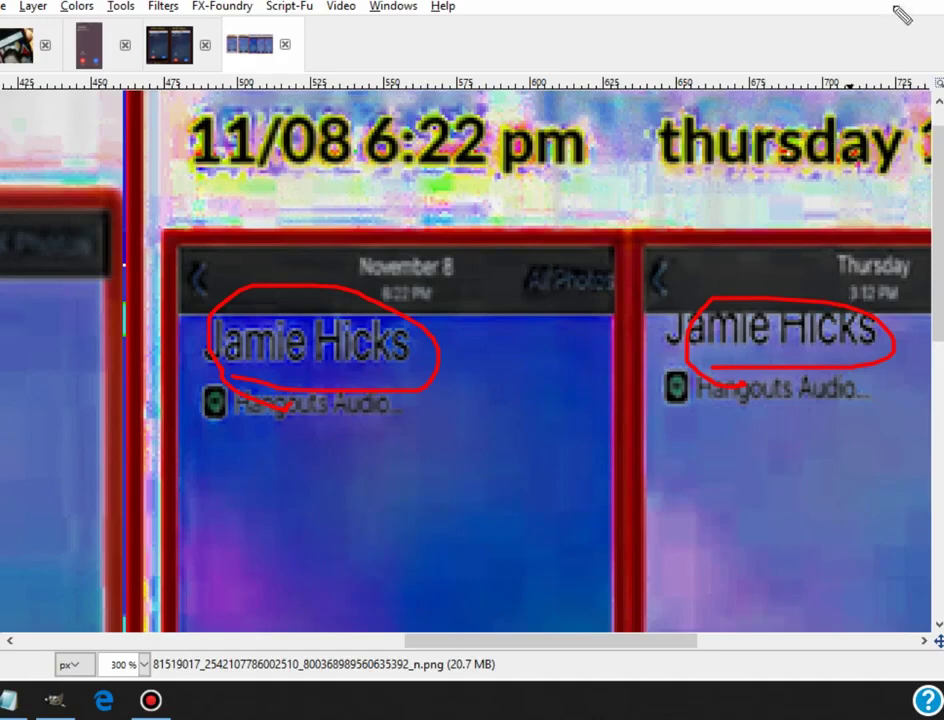
key(ctrl+z)
key(ctrl+z)
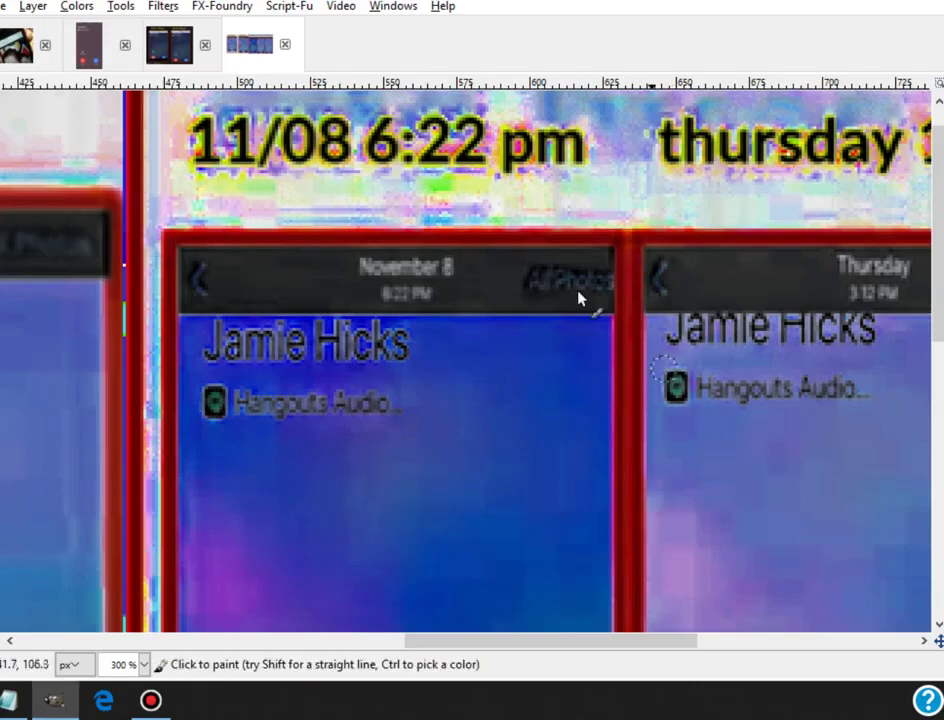
- Paint black over All Photos in the 11/08 header twice, undoing each stroke
drag(597, 282, 540, 281)
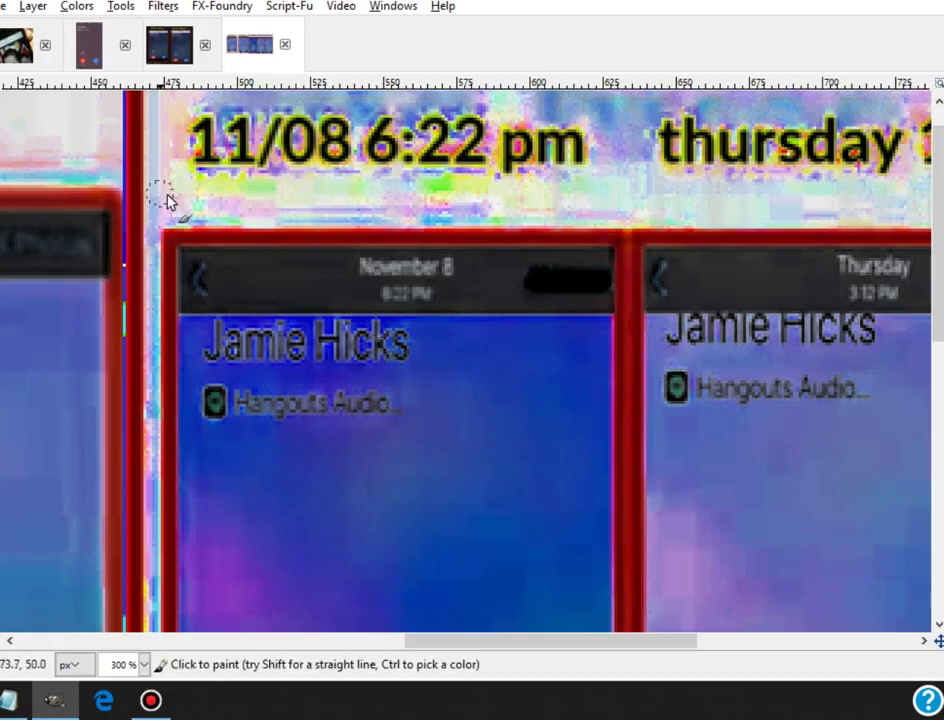
click(5, 6)
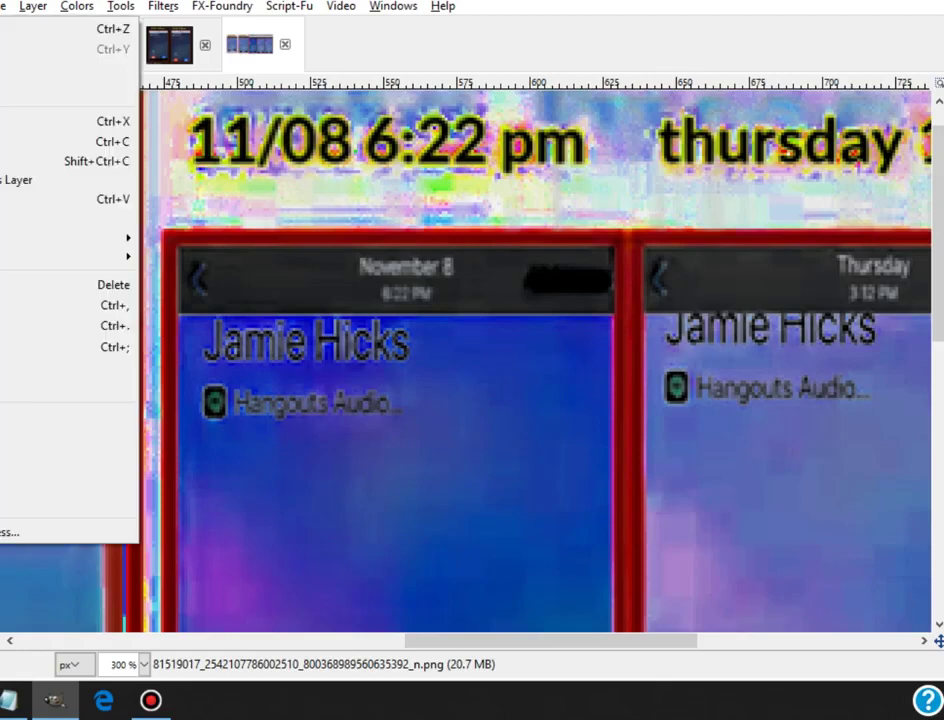
click(12, 28)
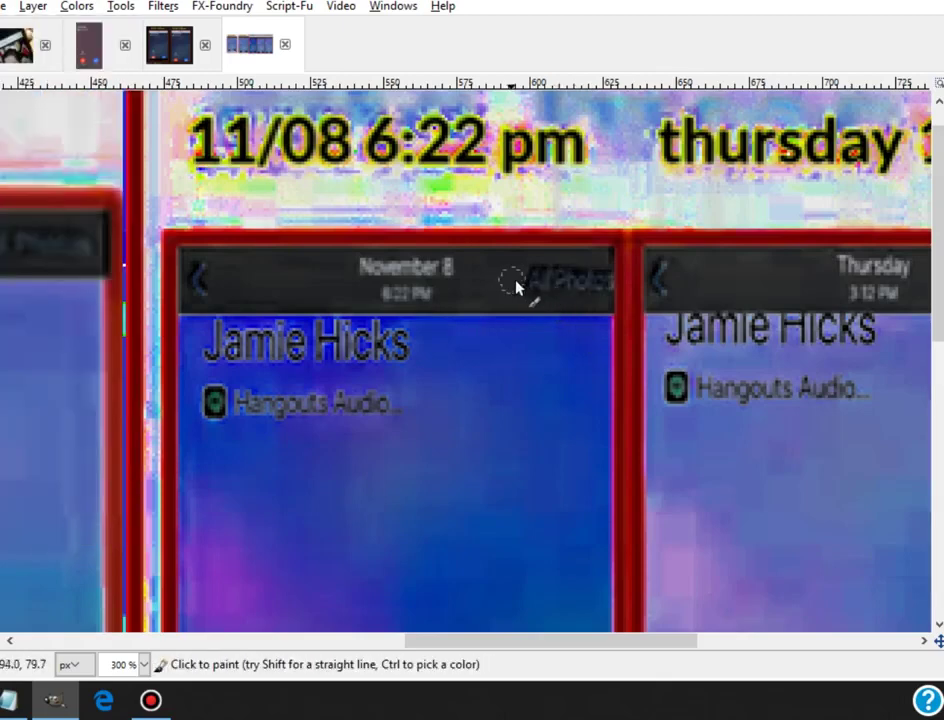
drag(530, 285, 613, 287)
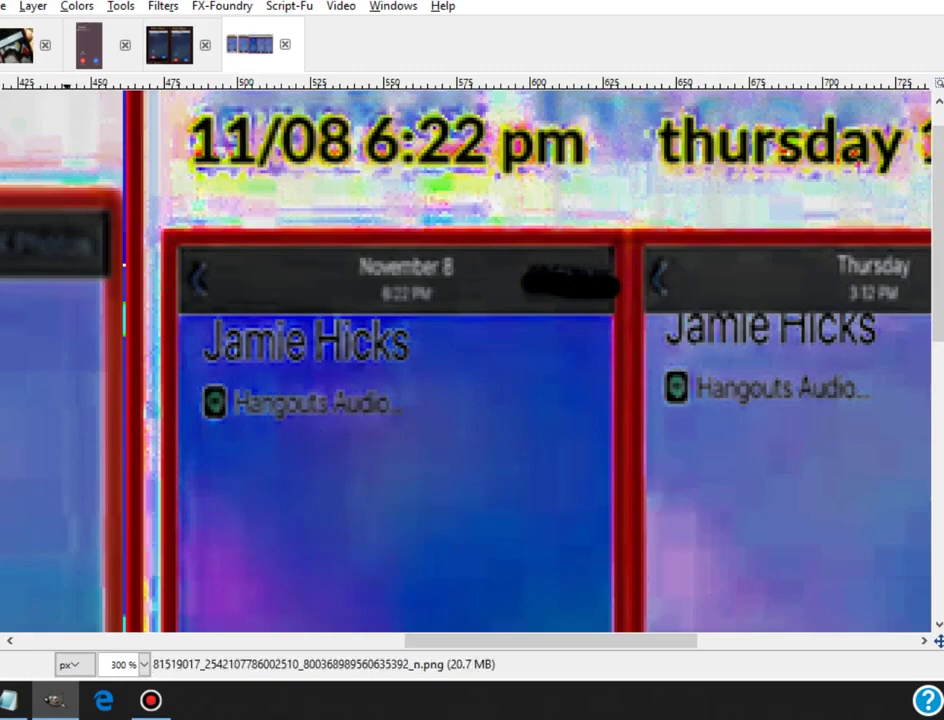
click(2, 6)
click(30, 29)
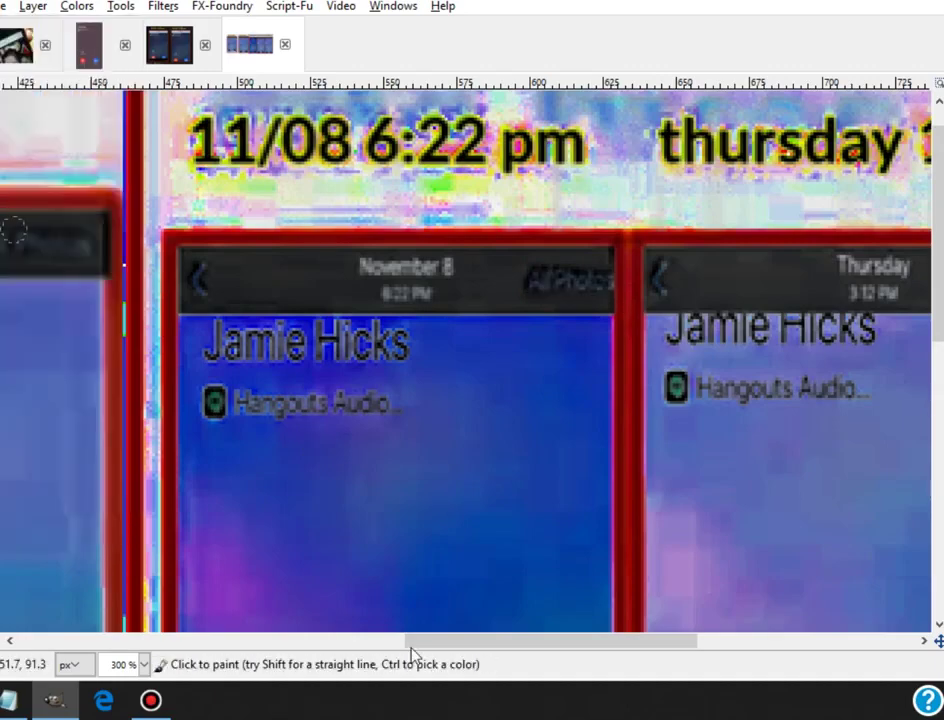
drag(499, 642, 268, 642)
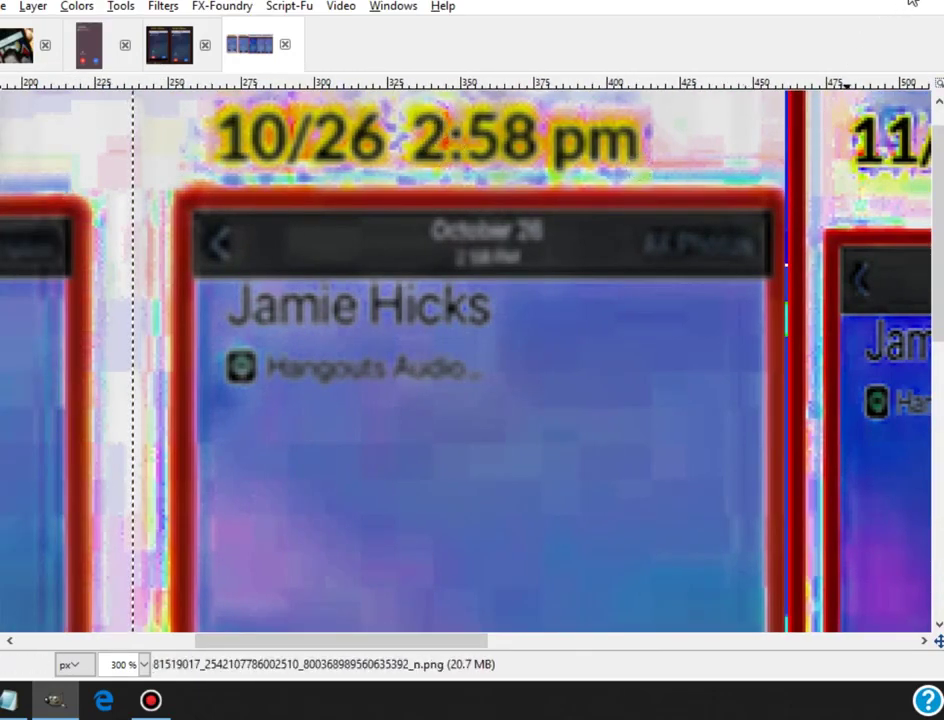
drag(706, 205, 768, 248)
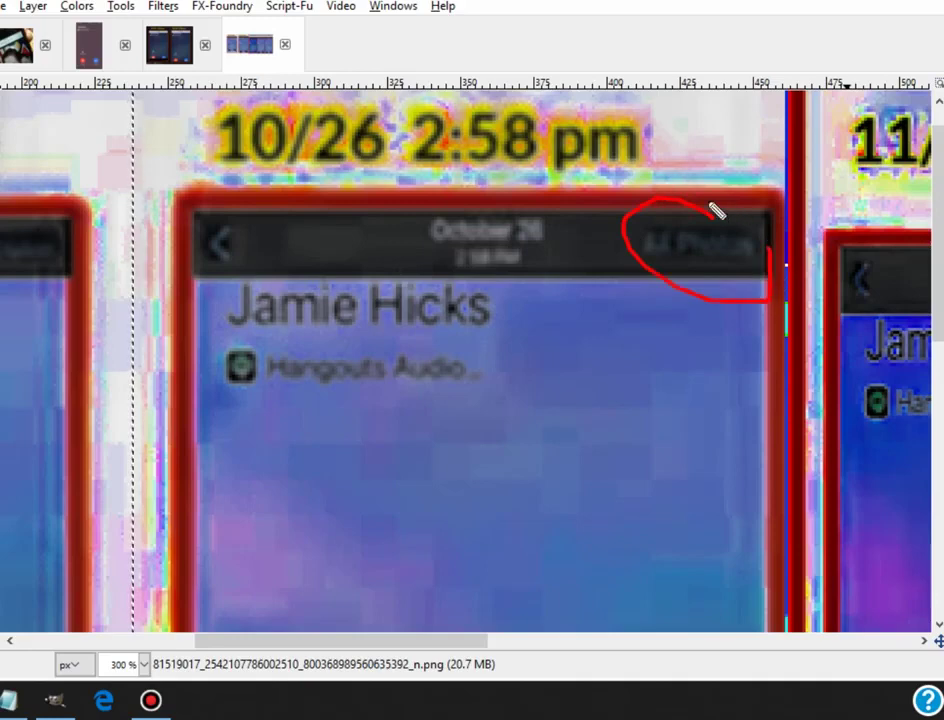
drag(716, 212, 765, 245)
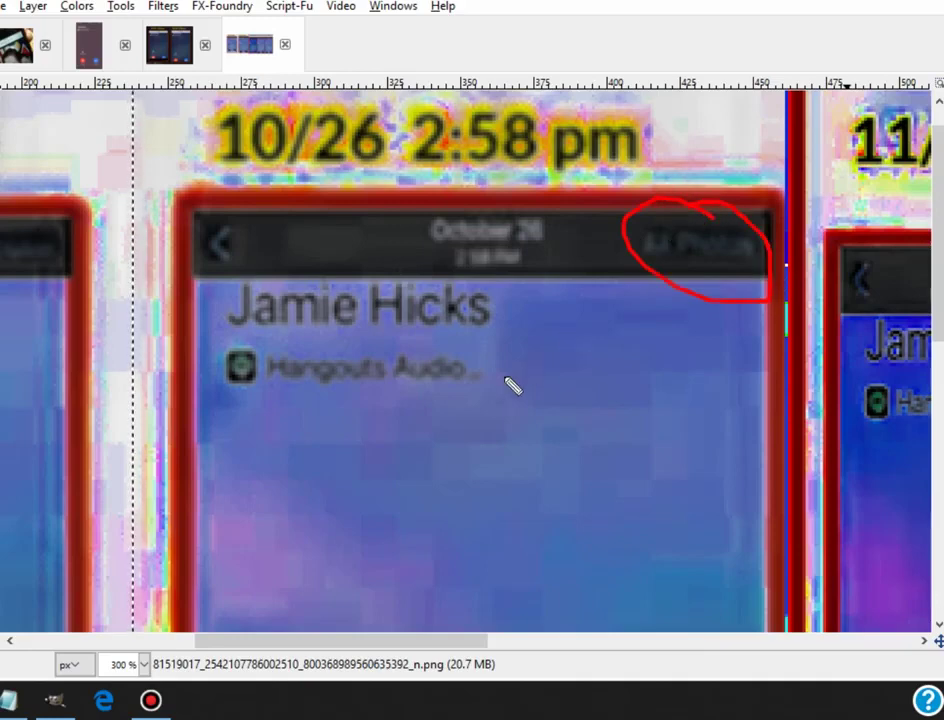
key(ctrl+z)
key(ctrl+z)
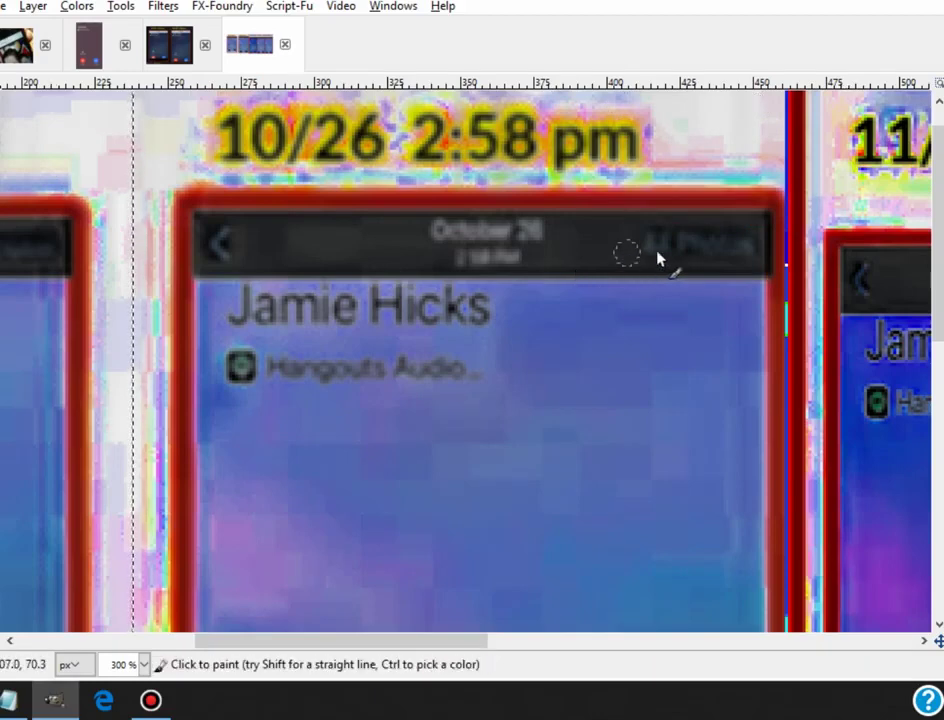
drag(655, 249, 733, 251)
key(ctrl+z)
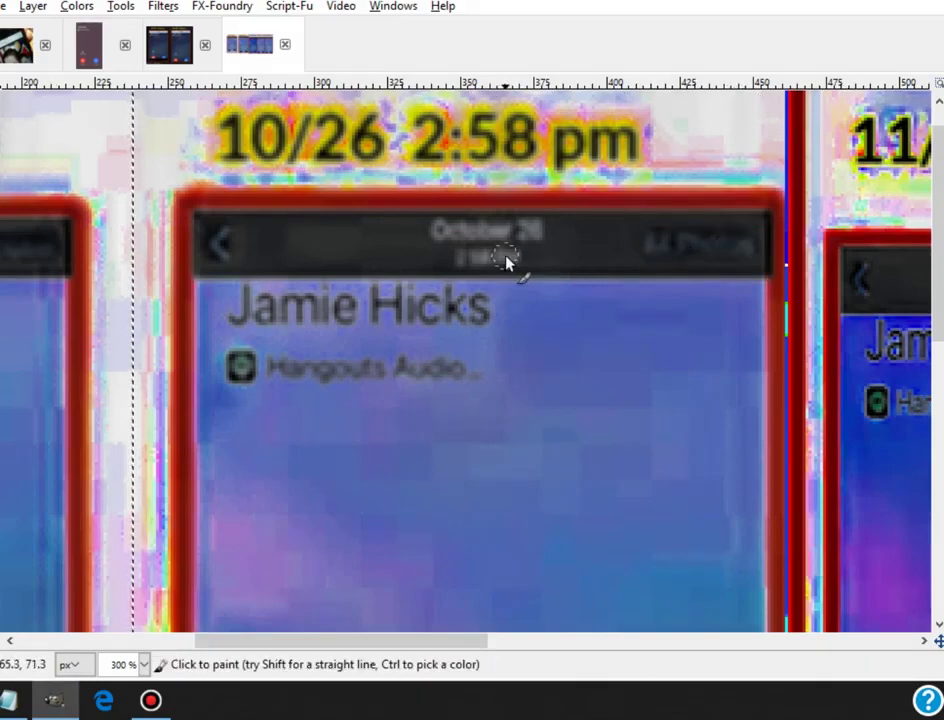
key(ctrl+v)
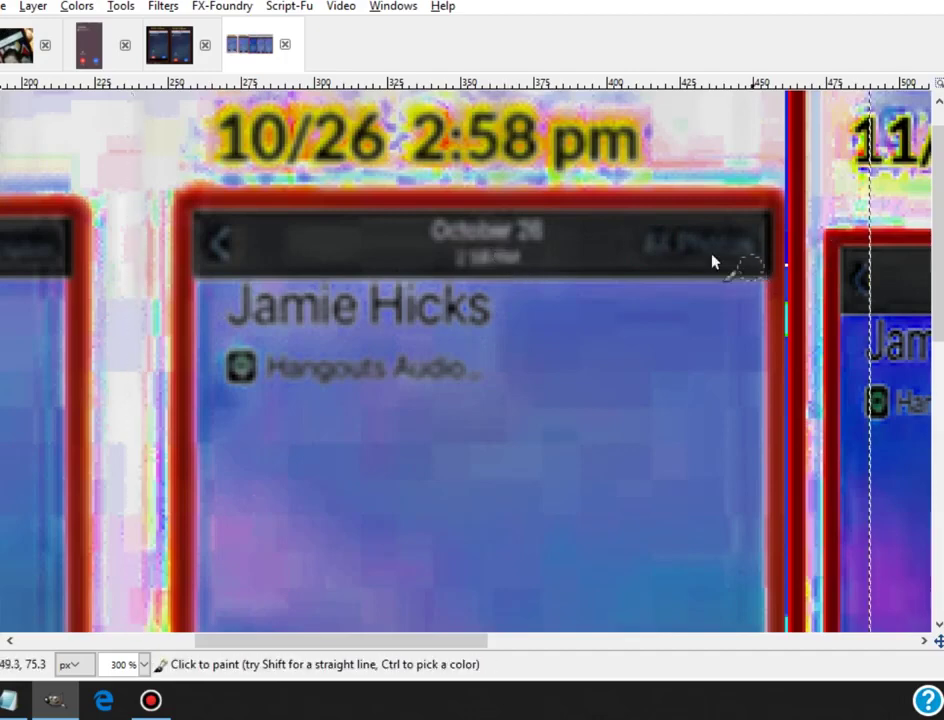
drag(650, 246, 748, 242)
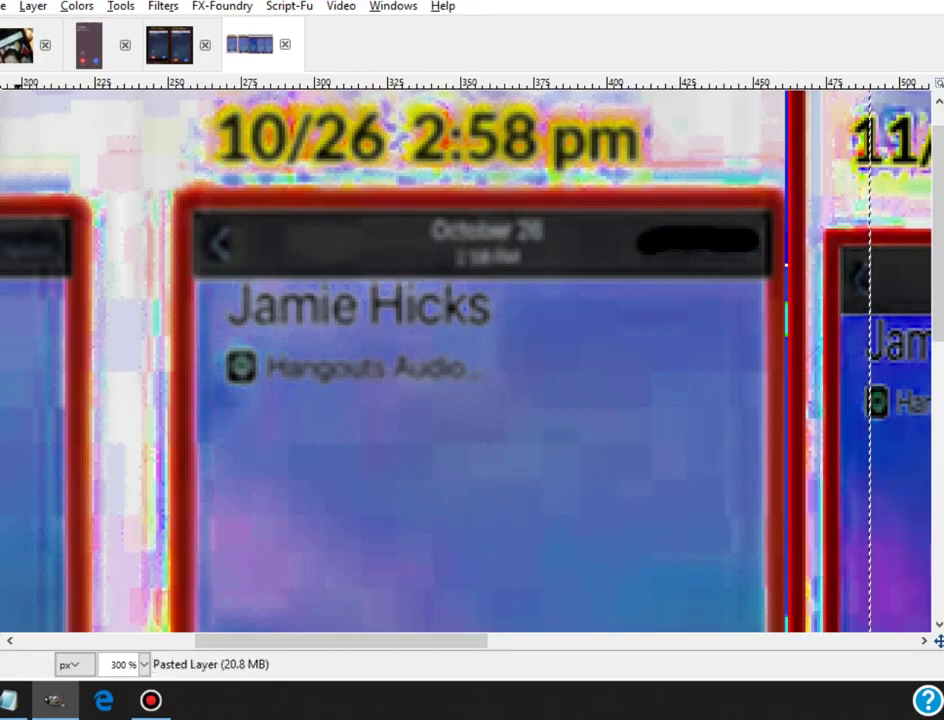
click(20, 27)
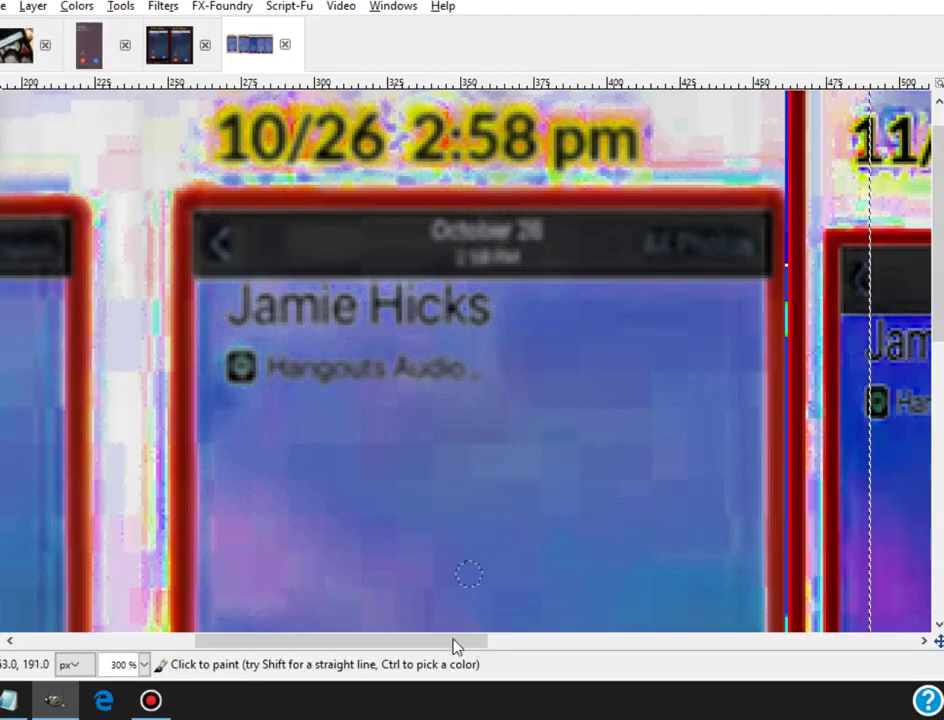
drag(442, 643, 242, 643)
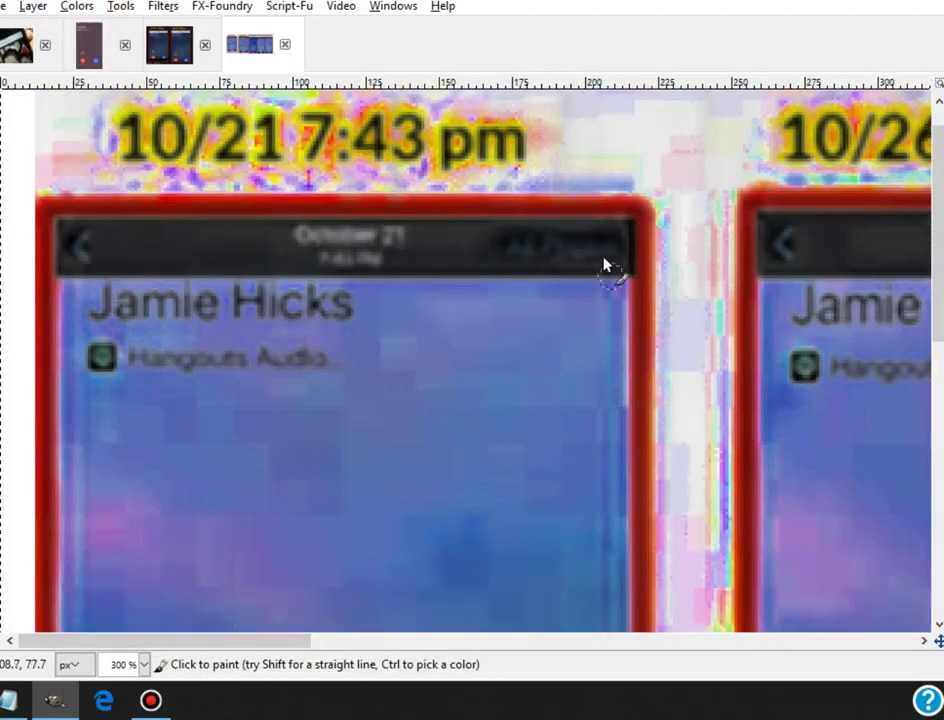
- Black out and circle the 10/21 header label, then undo both the circle and paint
drag(612, 253, 498, 248)
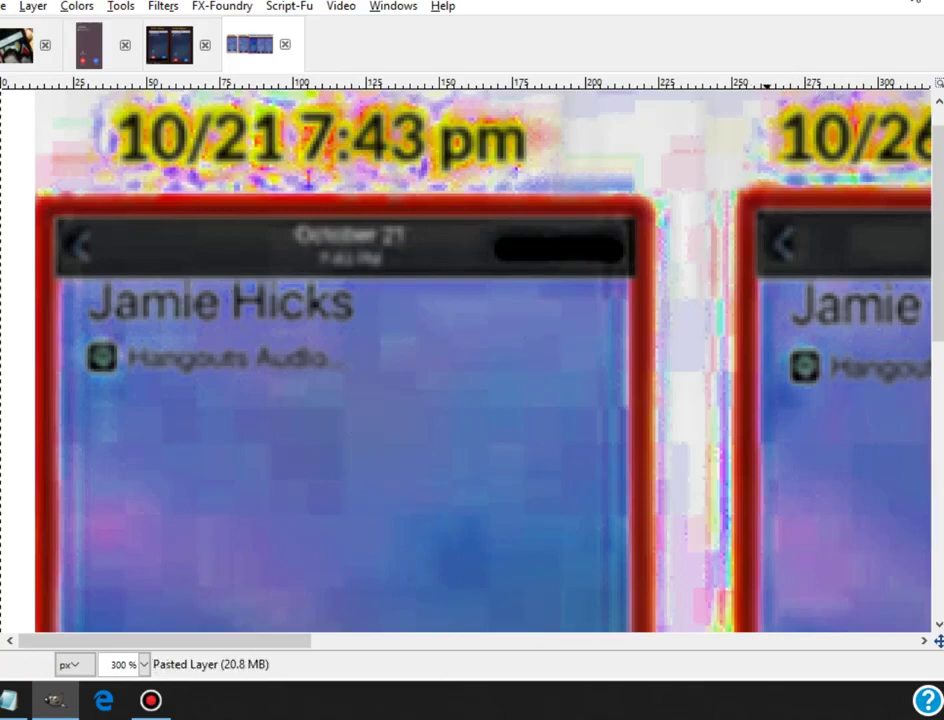
drag(565, 213, 568, 212)
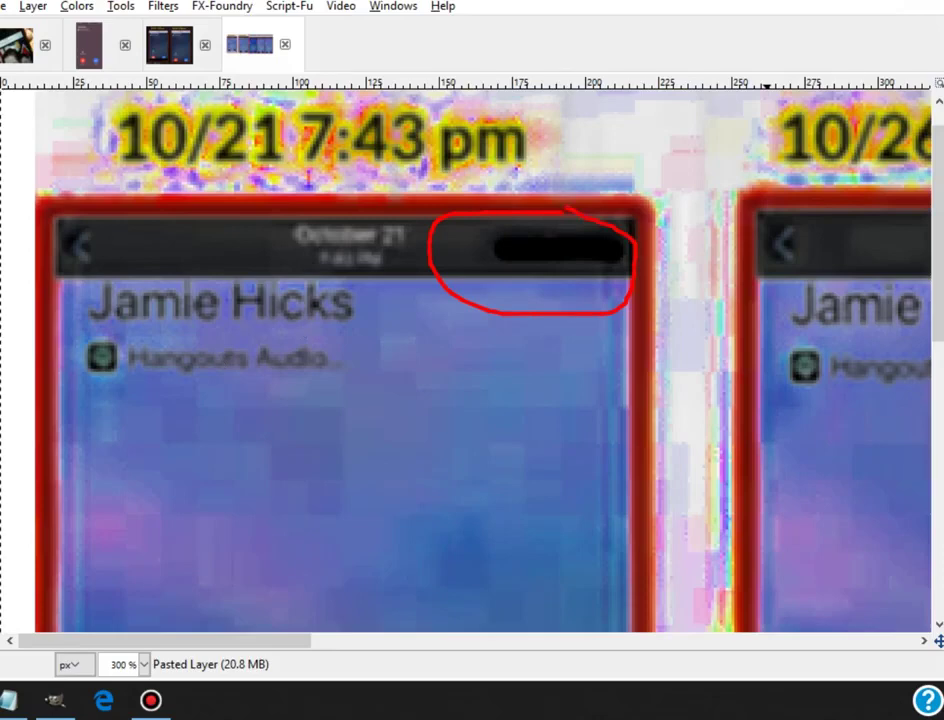
key(ctrl+z)
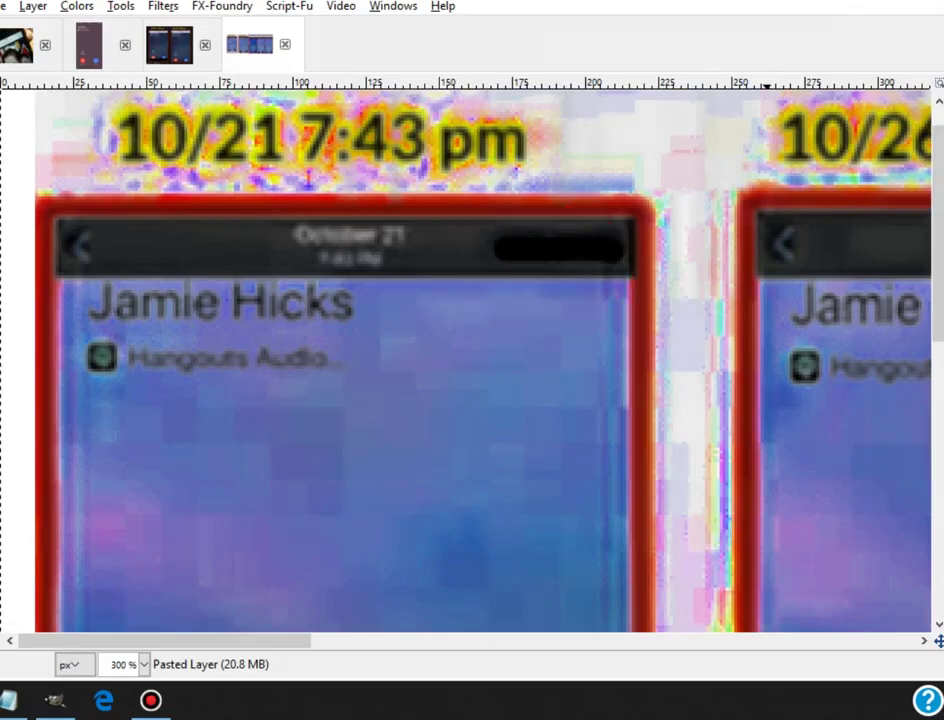
key(alt+e)
key(Return)
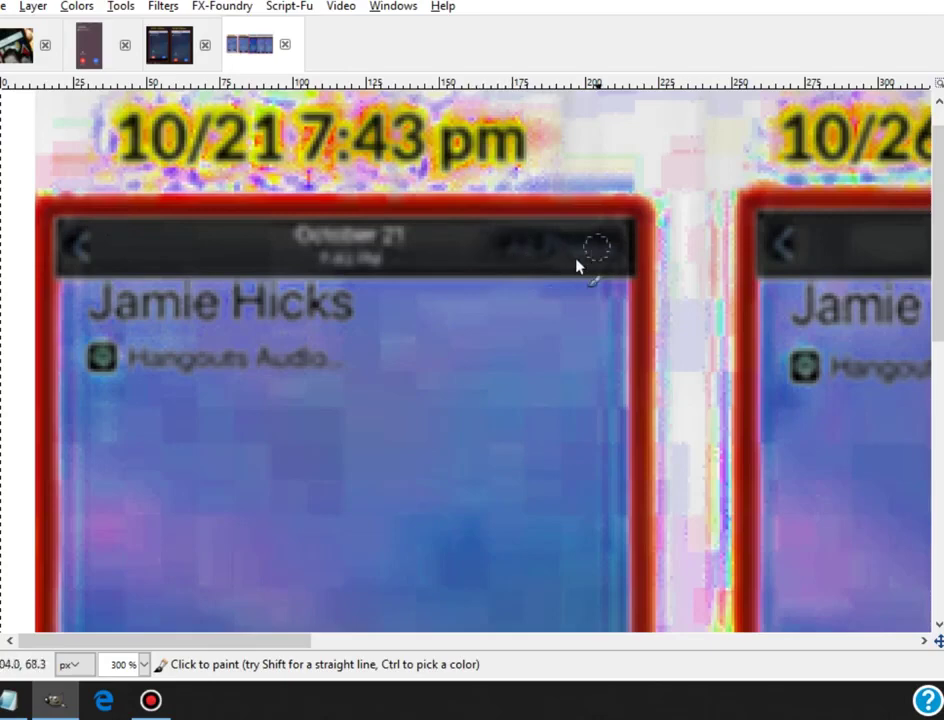
- Circle All Photos on the 11/08 panel in red, undo it, and pan right
click(276, 641)
drag(294, 648, 474, 649)
drag(605, 663, 668, 672)
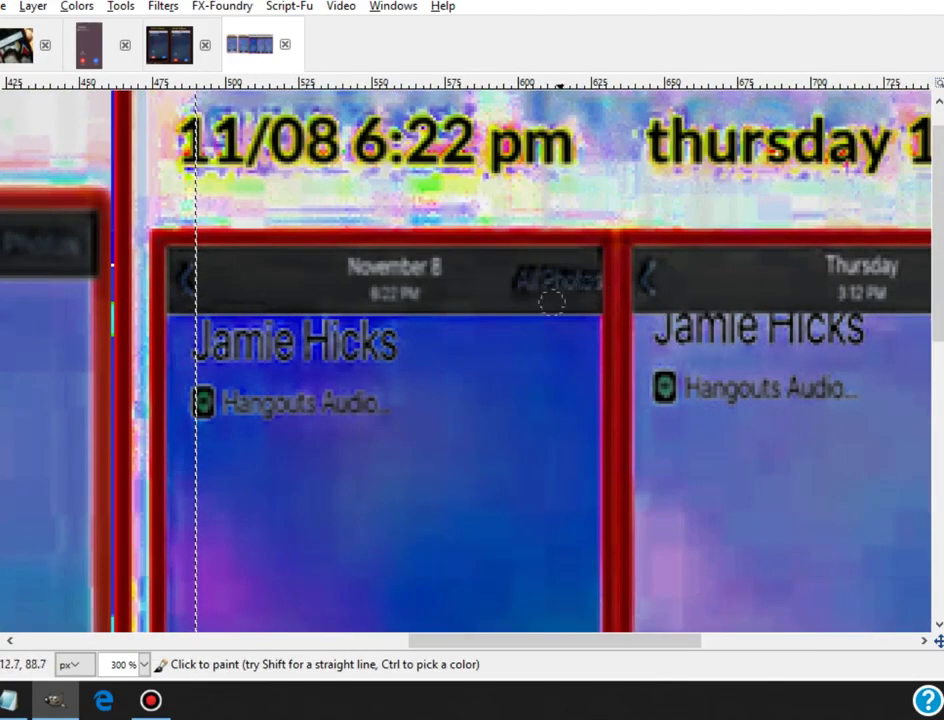
mouse_move(556, 256)
mouse_down()
mouse_move(481, 258)
mouse_move(579, 261)
mouse_up()
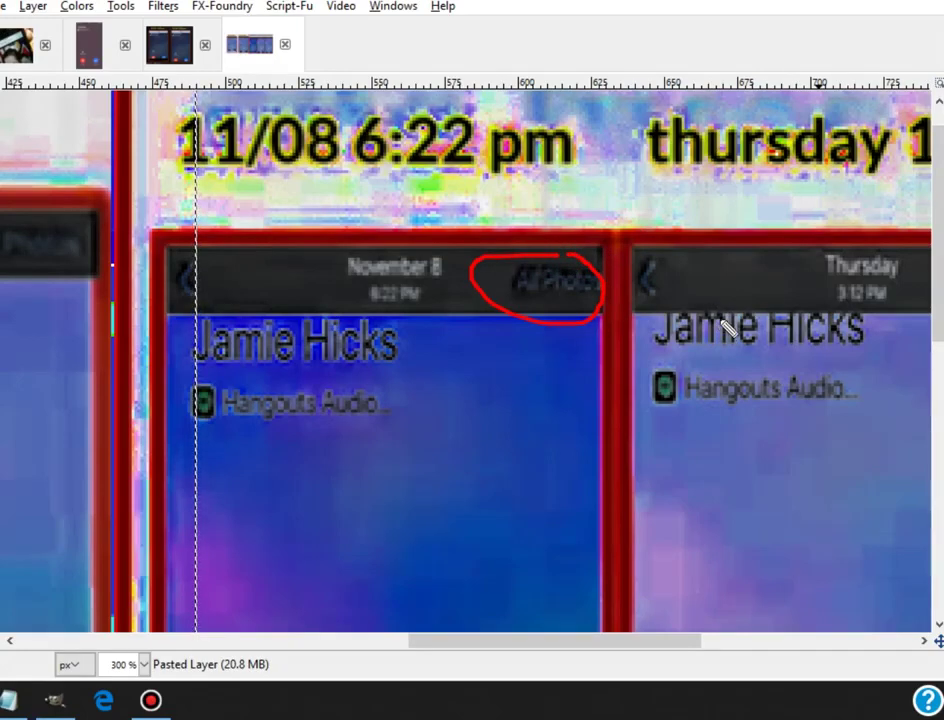
key(ctrl+z)
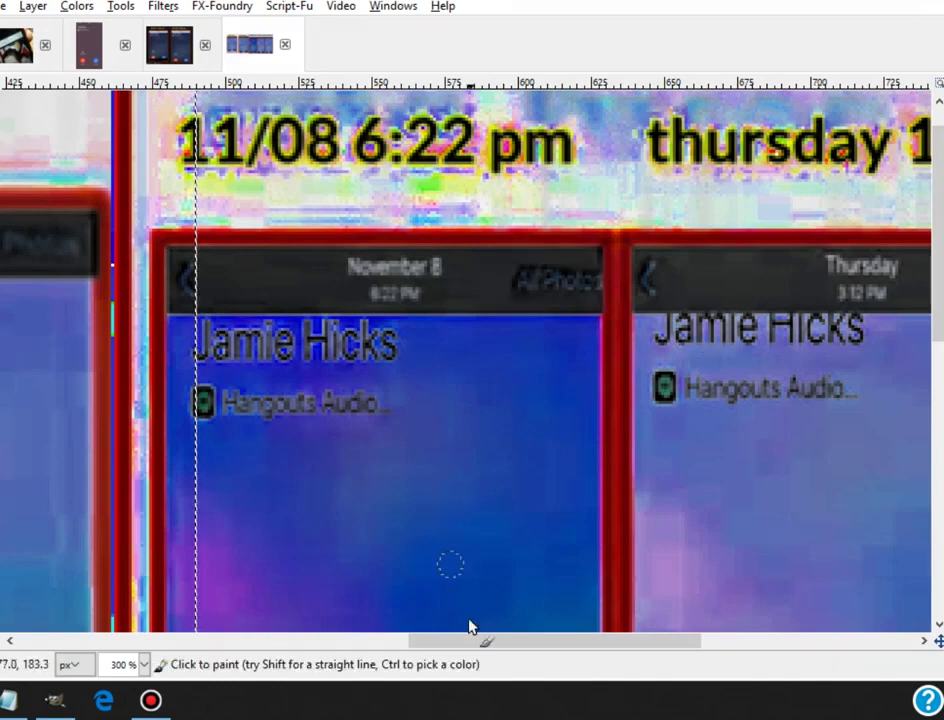
drag(491, 645, 735, 654)
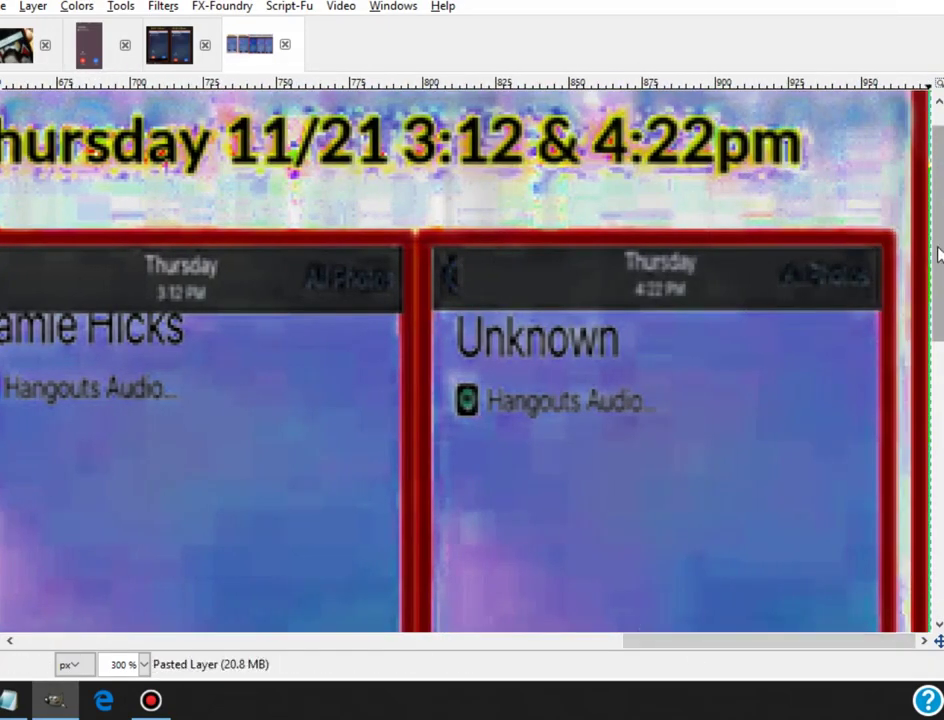
- Circle the bottom call buttons in red, then undo the circles and one earlier edit
drag(938, 253, 940, 548)
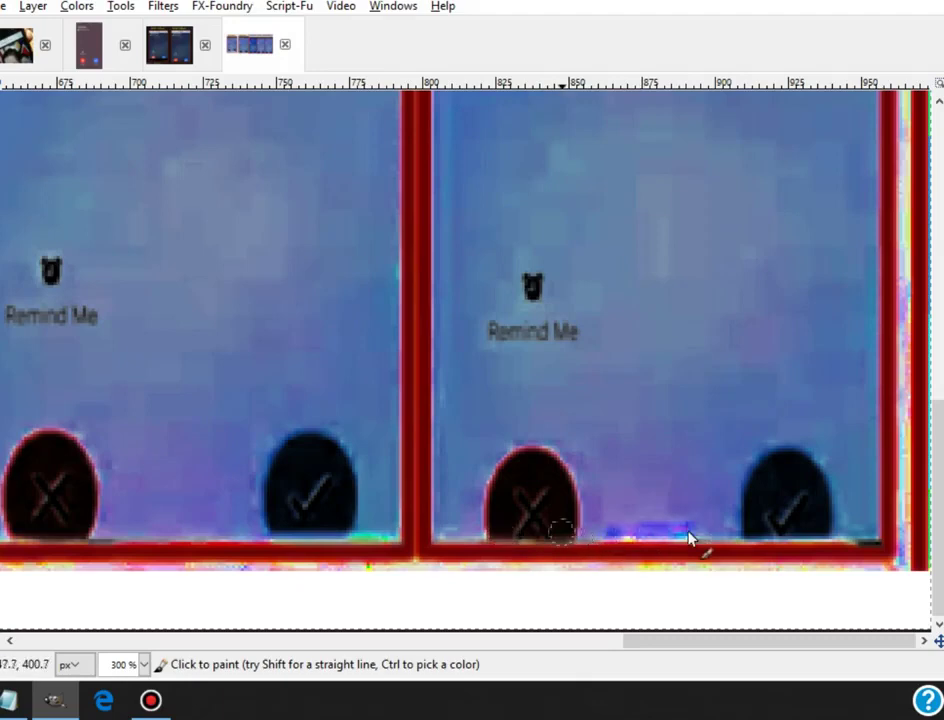
drag(560, 466, 590, 497)
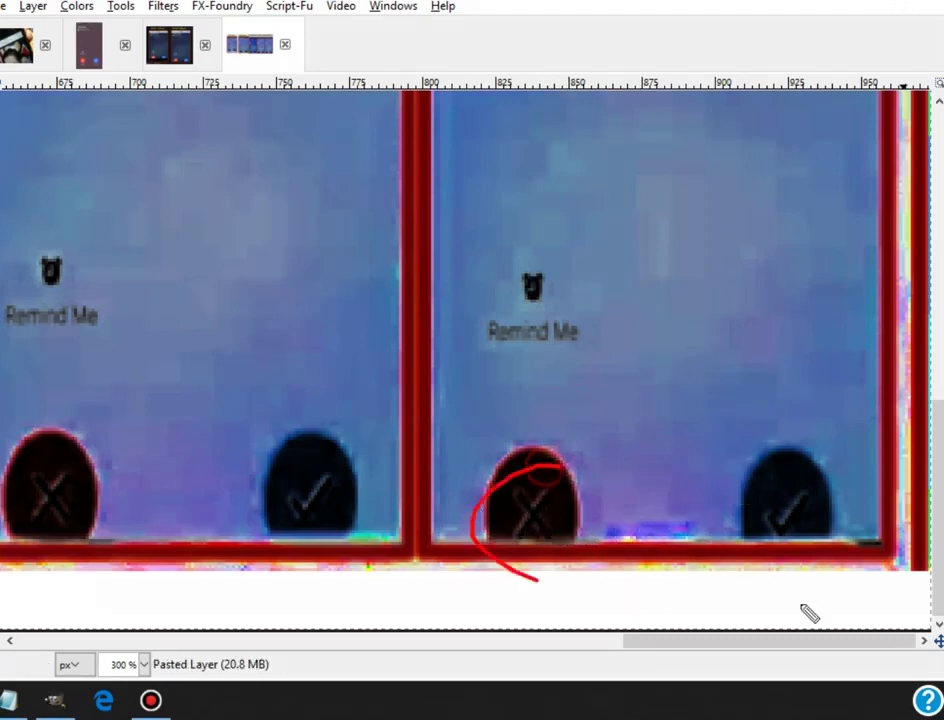
drag(153, 477, 118, 484)
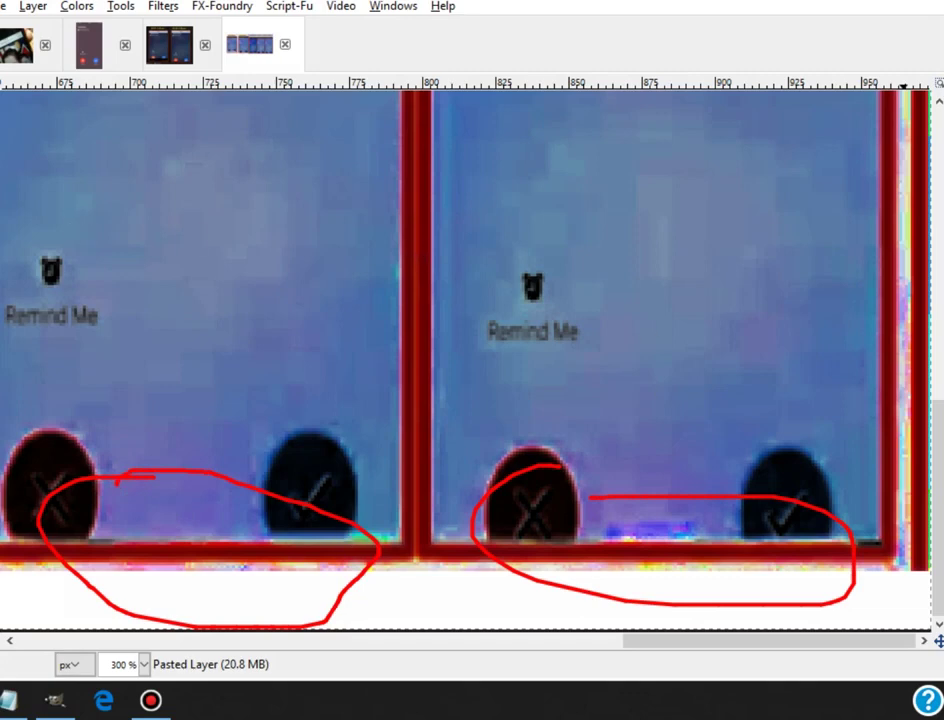
key(alt+e)
key(Escape)
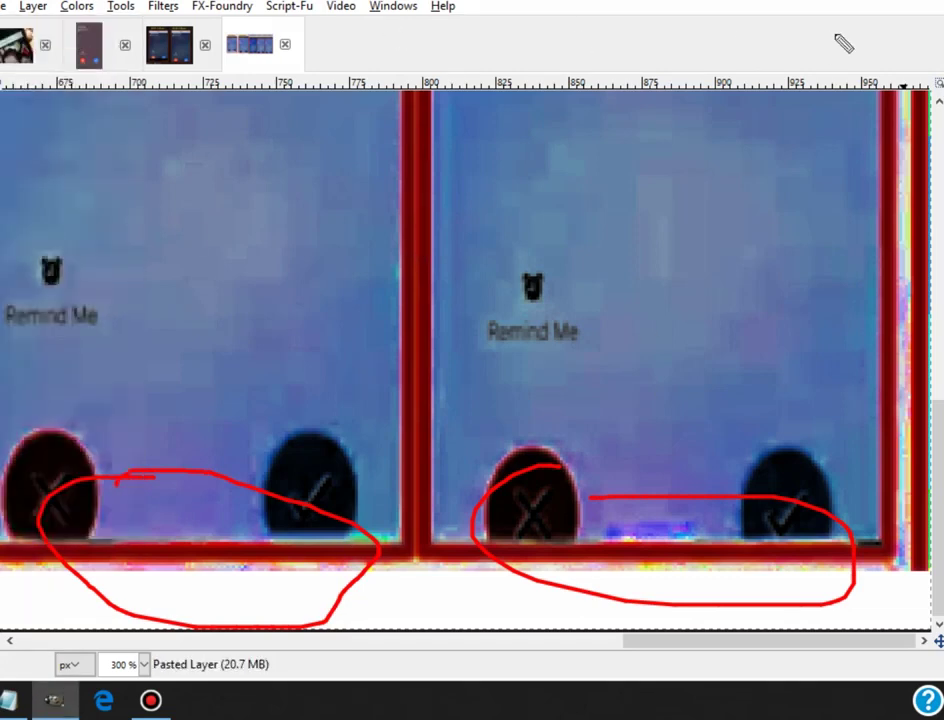
key(ctrl+z)
key(ctrl+z)
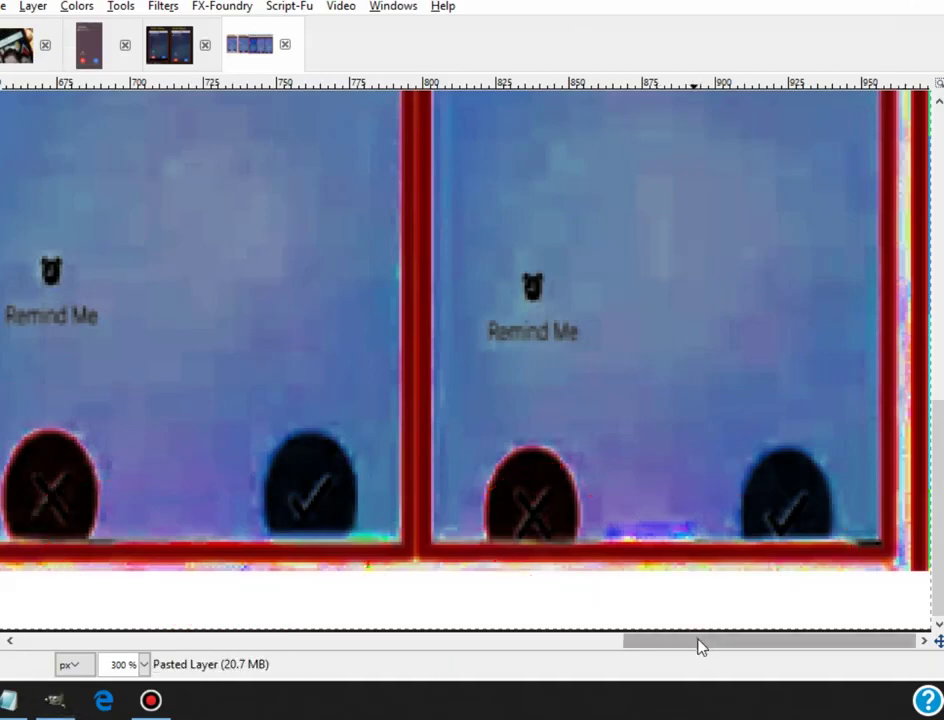
- Loop the glitchy band under the 10/21 screenshot in red, then undo the loop
drag(700, 645, 290, 651)
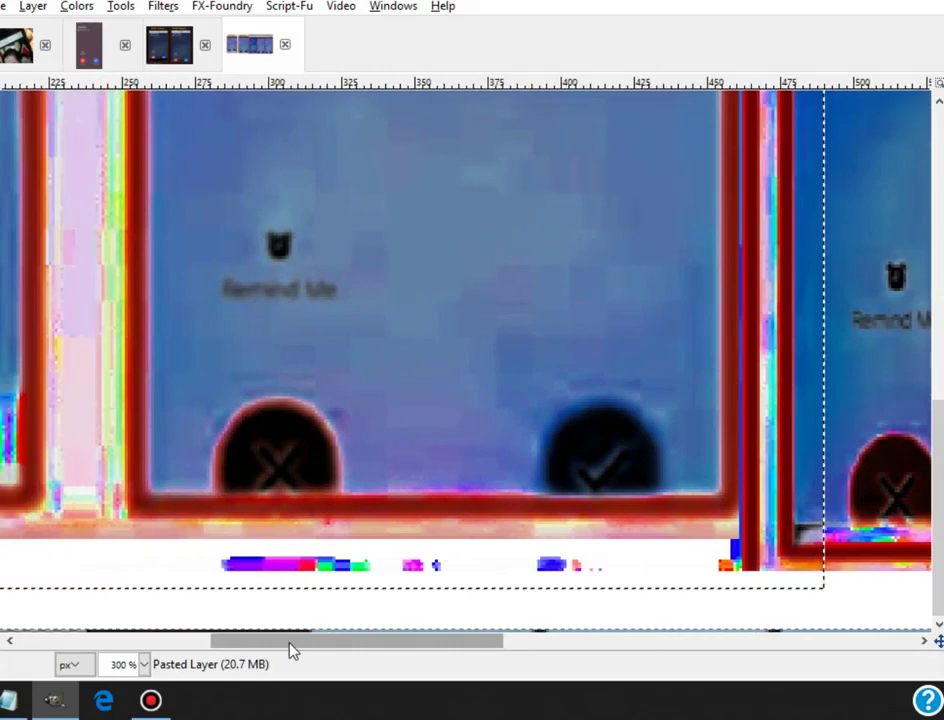
drag(290, 643, 92, 643)
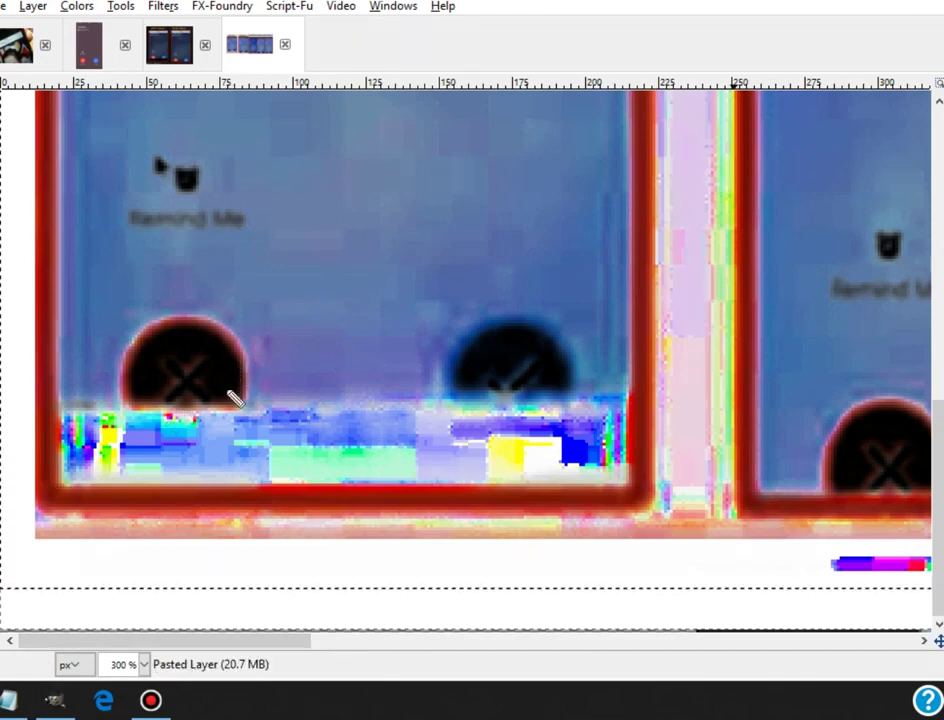
drag(236, 384, 73, 381)
mouse_move(66, 440)
mouse_down()
mouse_move(657, 420)
mouse_move(295, 378)
mouse_move(182, 375)
mouse_up()
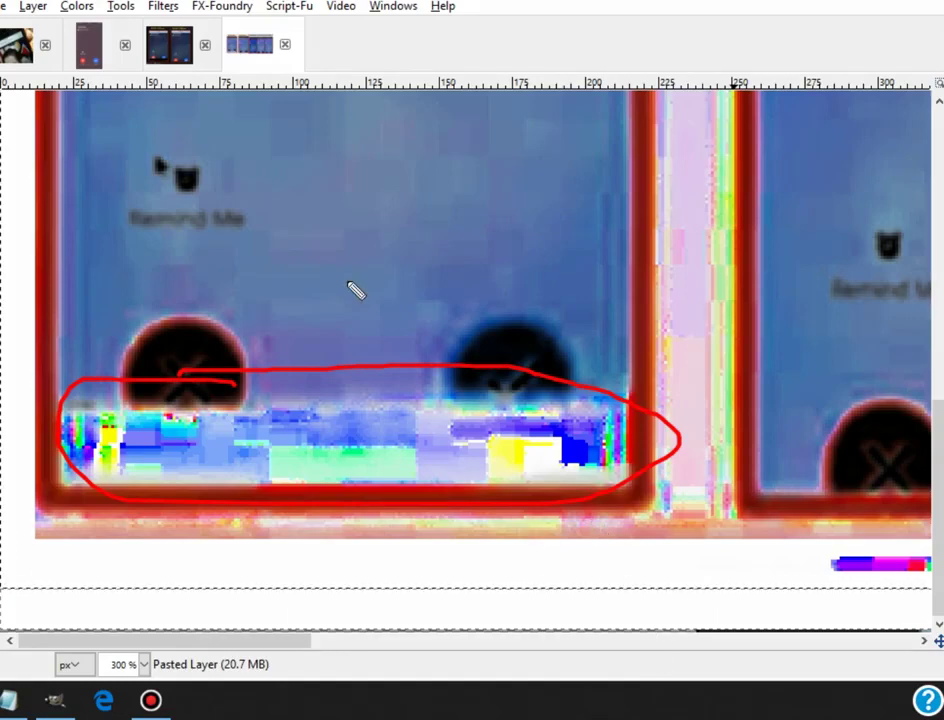
key(ctrl+z)
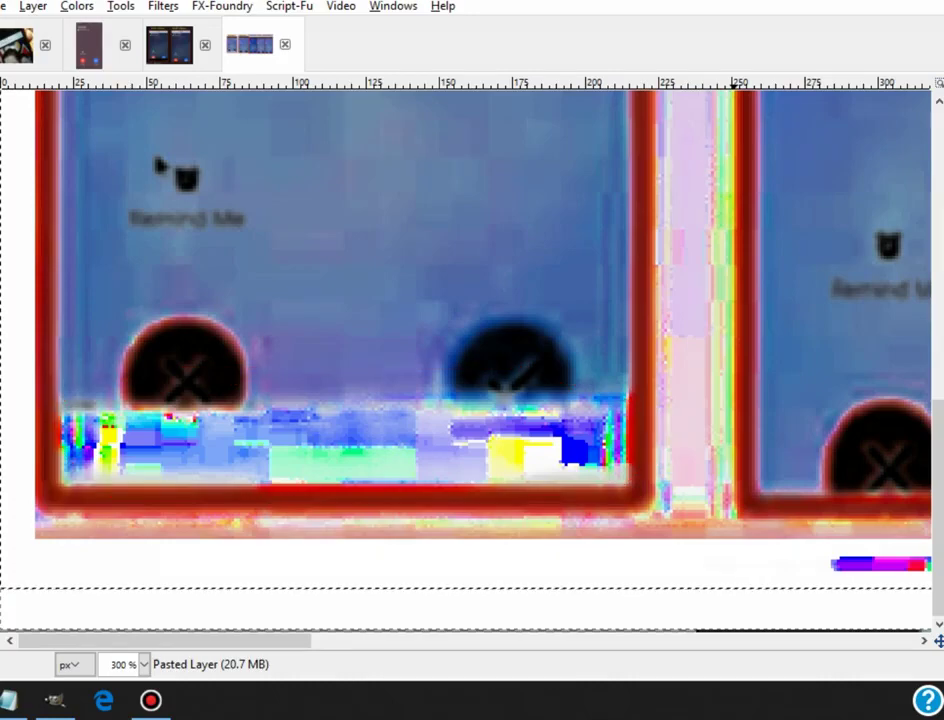
drag(933, 473, 932, 185)
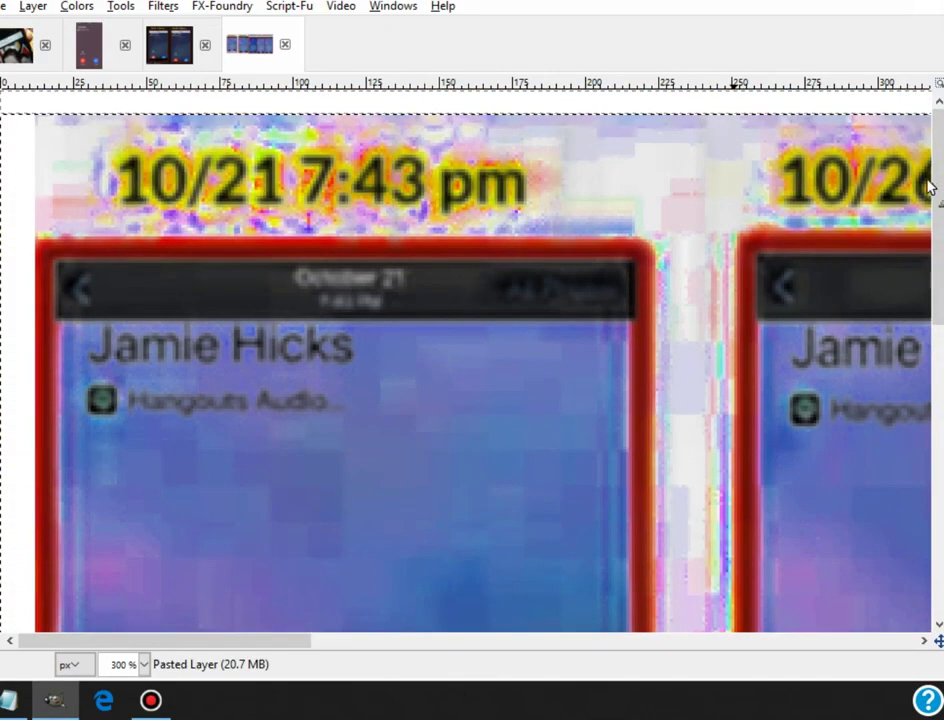
- Circle the 10/21 7:43 pm and 10/26 date captions and the gap between screenshots
drag(238, 640, 874, 656)
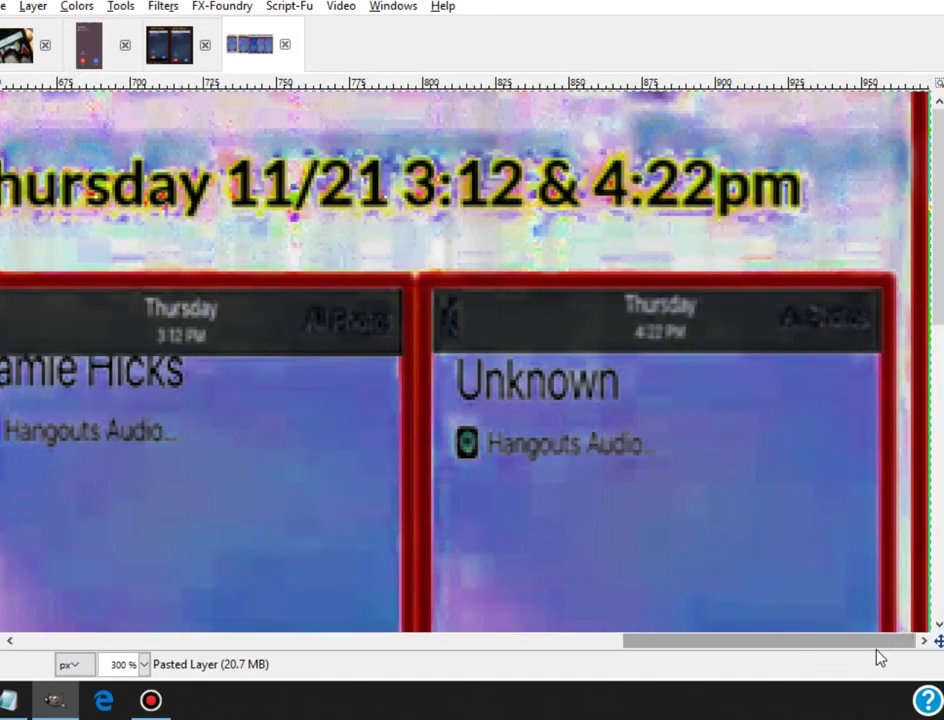
mouse_move(874, 657)
mouse_down()
mouse_move(646, 680)
mouse_move(158, 672)
mouse_up()
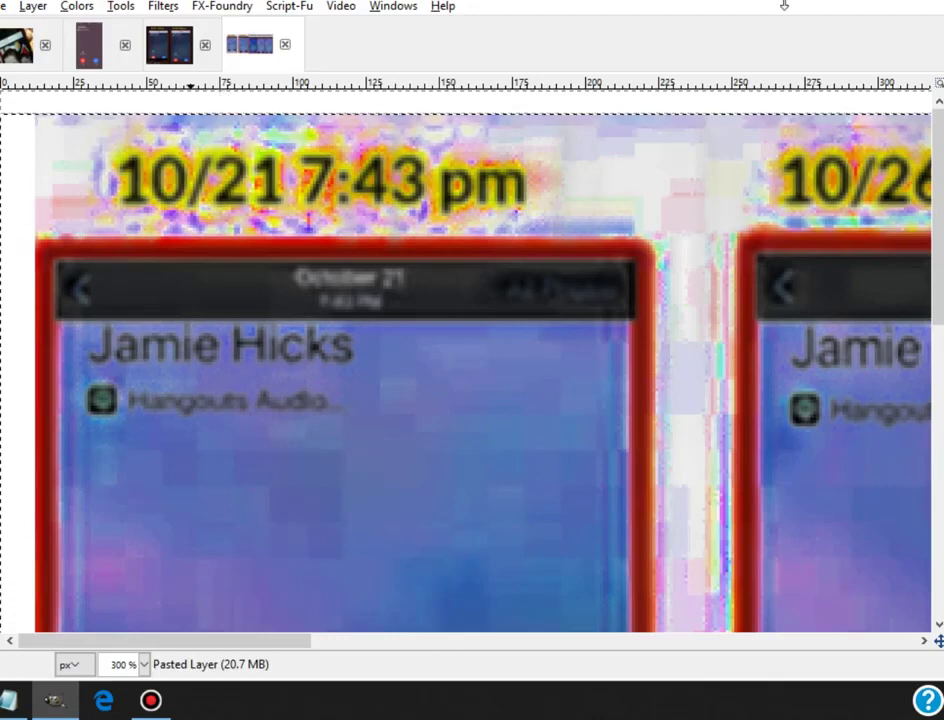
drag(480, 128, 518, 128)
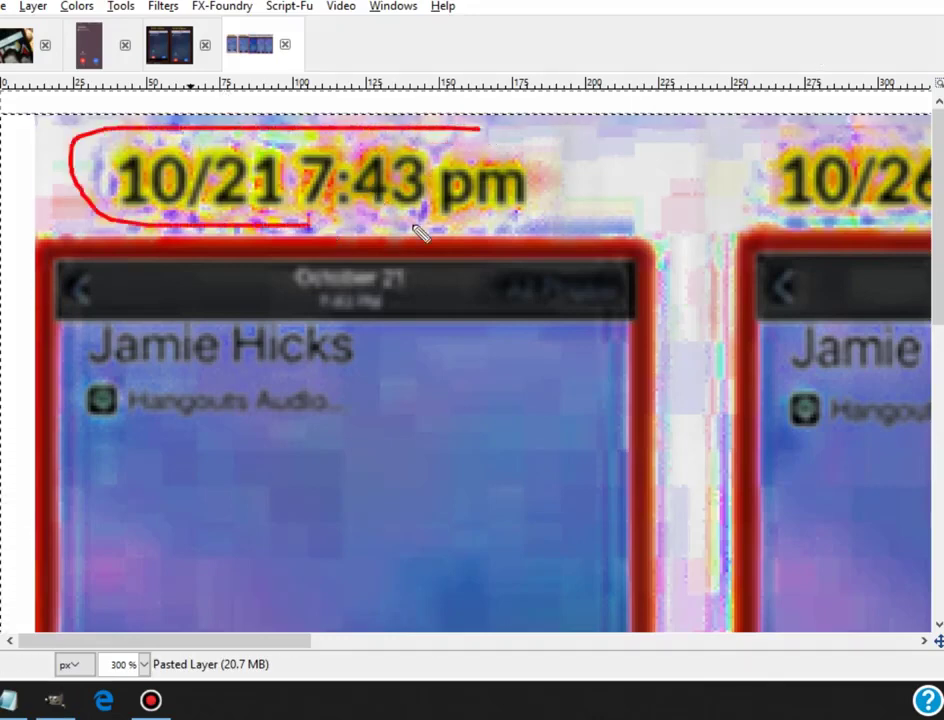
drag(847, 133, 879, 222)
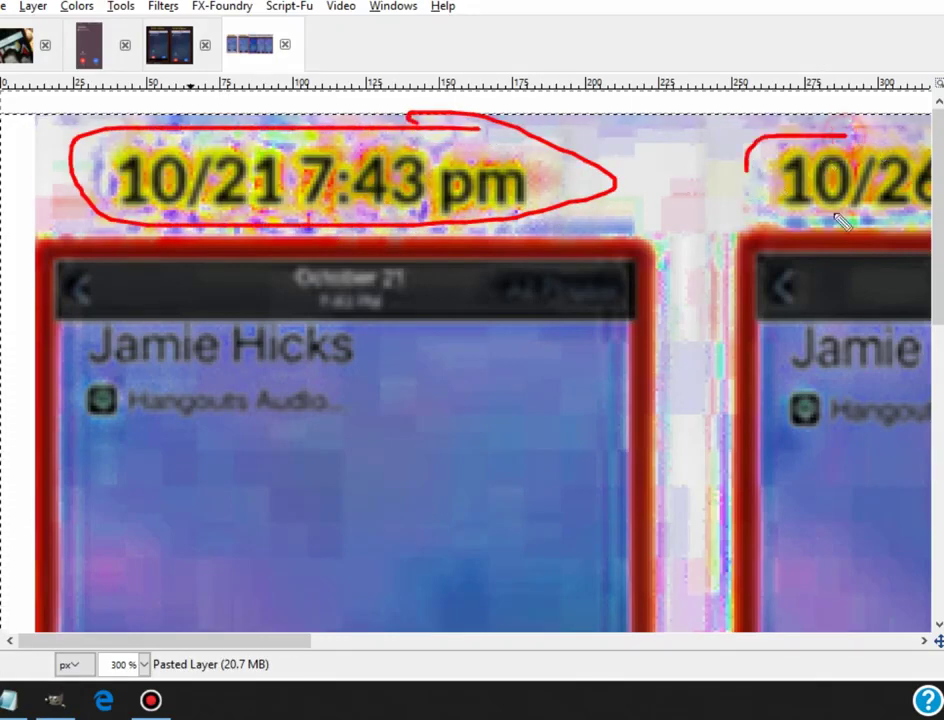
mouse_move(675, 163)
mouse_down()
mouse_move(726, 268)
mouse_move(708, 210)
mouse_up()
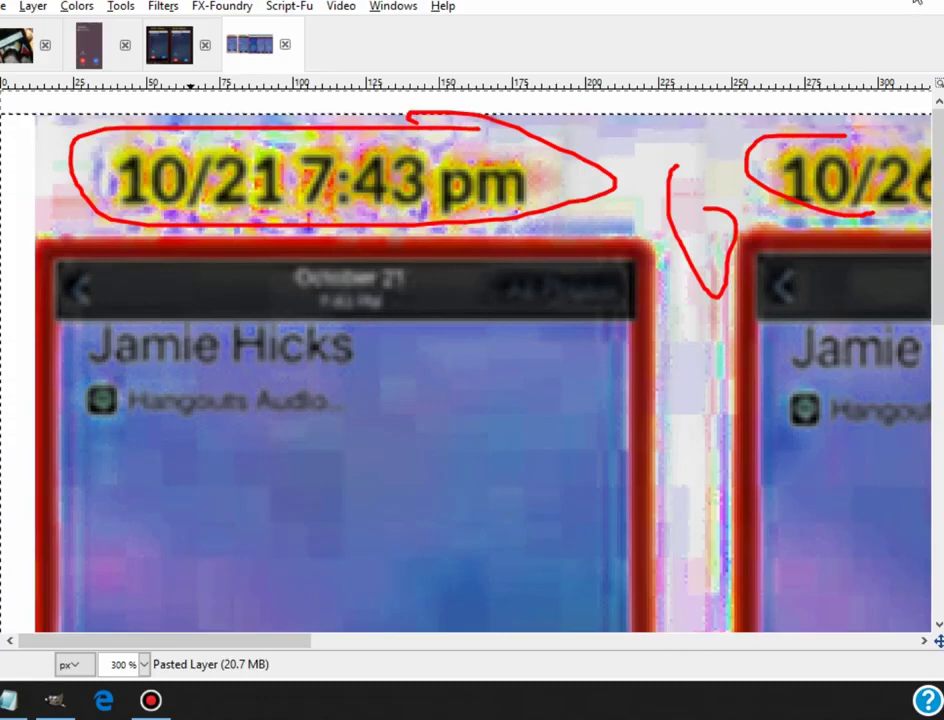
- Scroll and pan across the collage, then fit the whole image in the window
scroll(940, 362, down, 1)
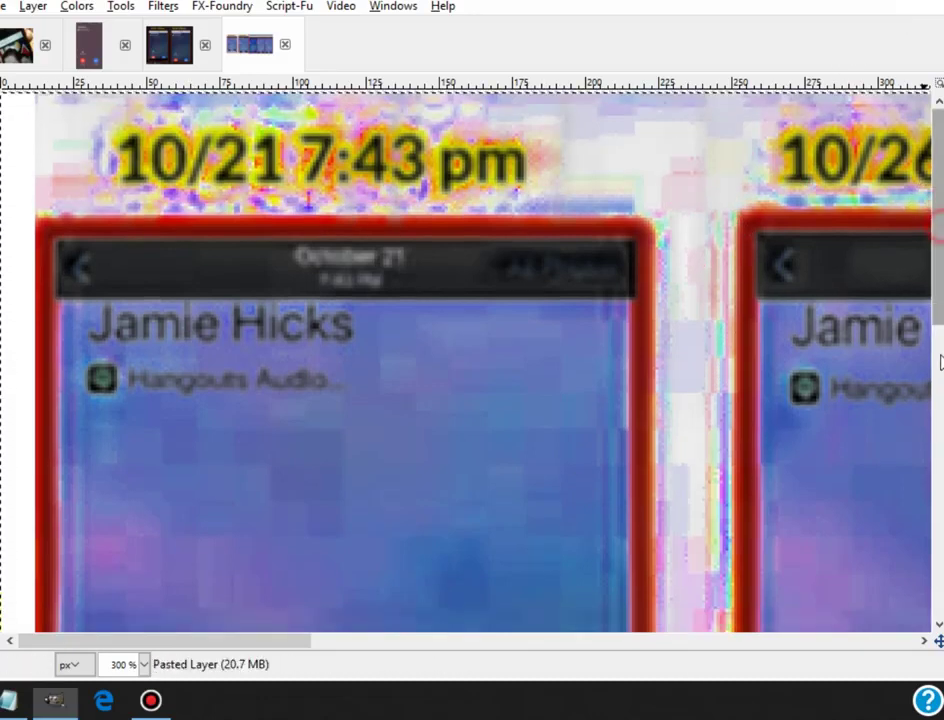
scroll(940, 362, down, 5)
scroll(938, 410, down, 1)
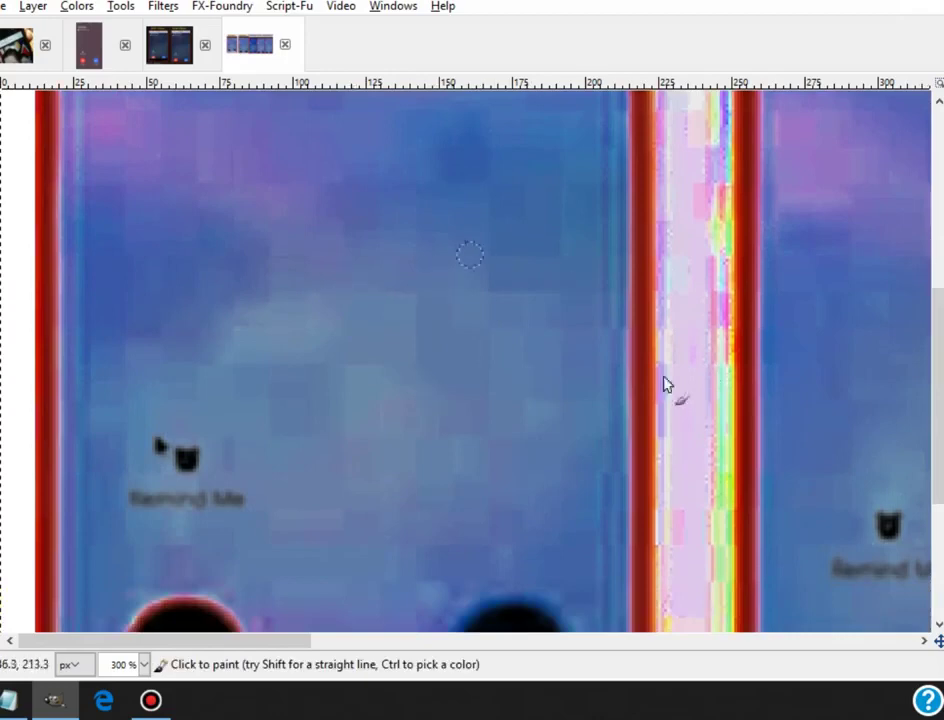
drag(230, 648, 880, 663)
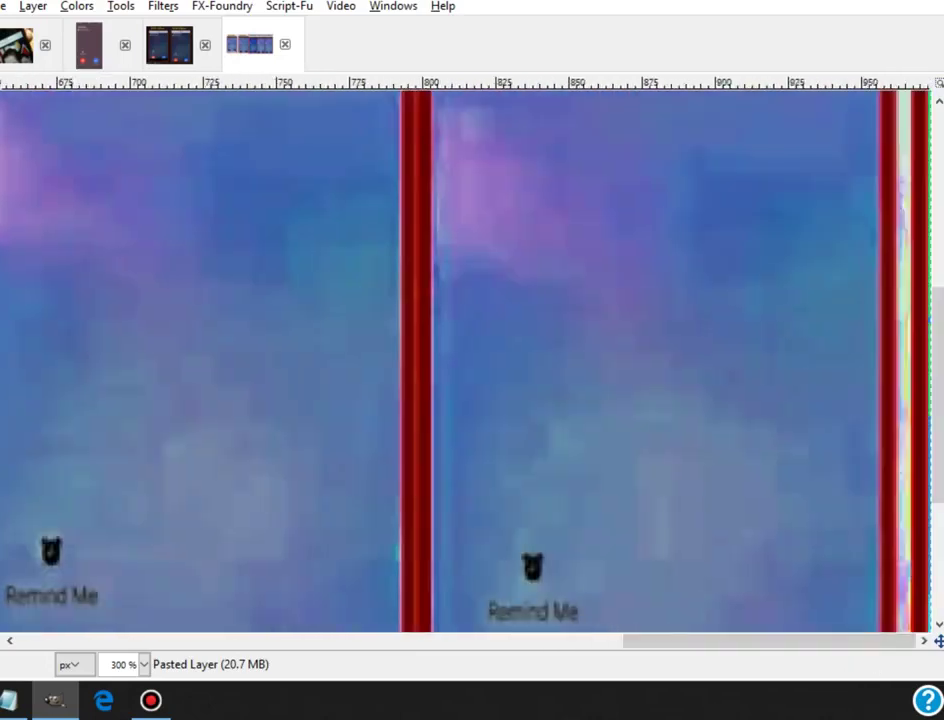
drag(933, 406, 937, 210)
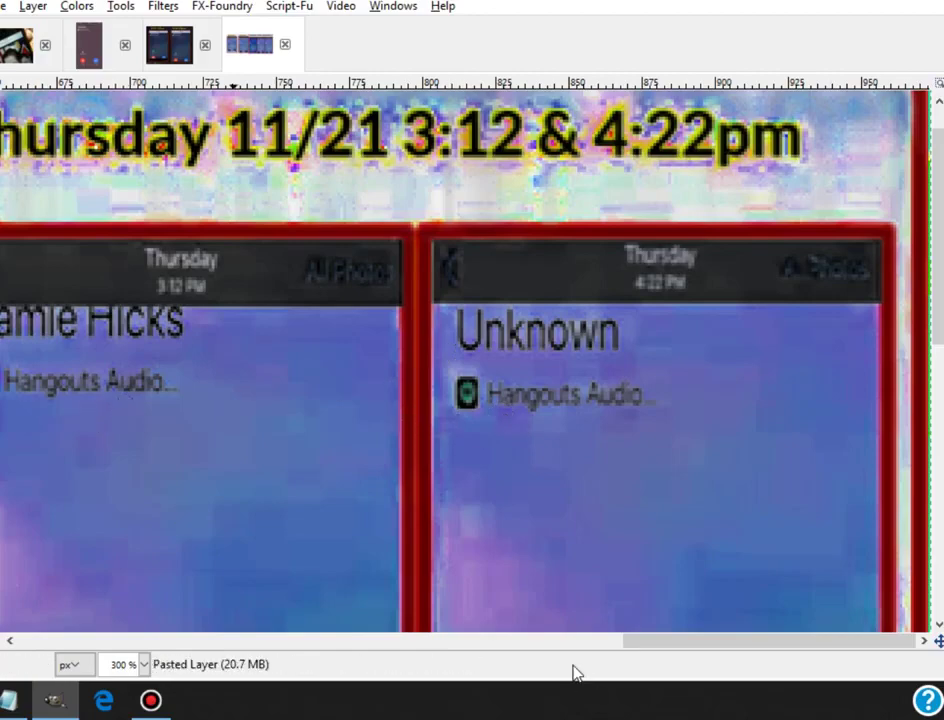
drag(700, 645, 87, 650)
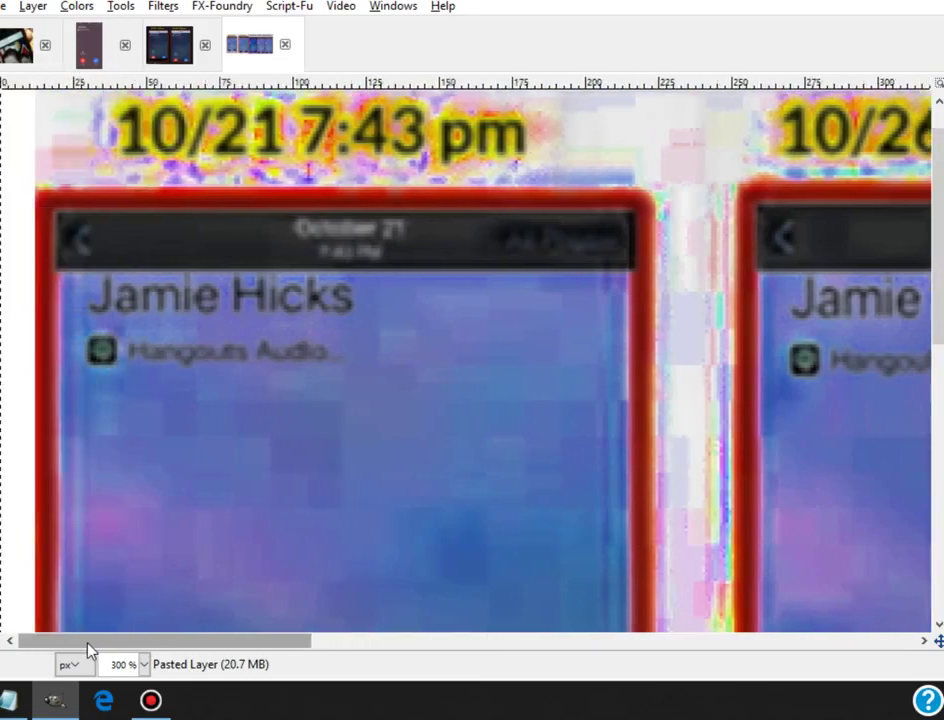
drag(139, 650, 765, 660)
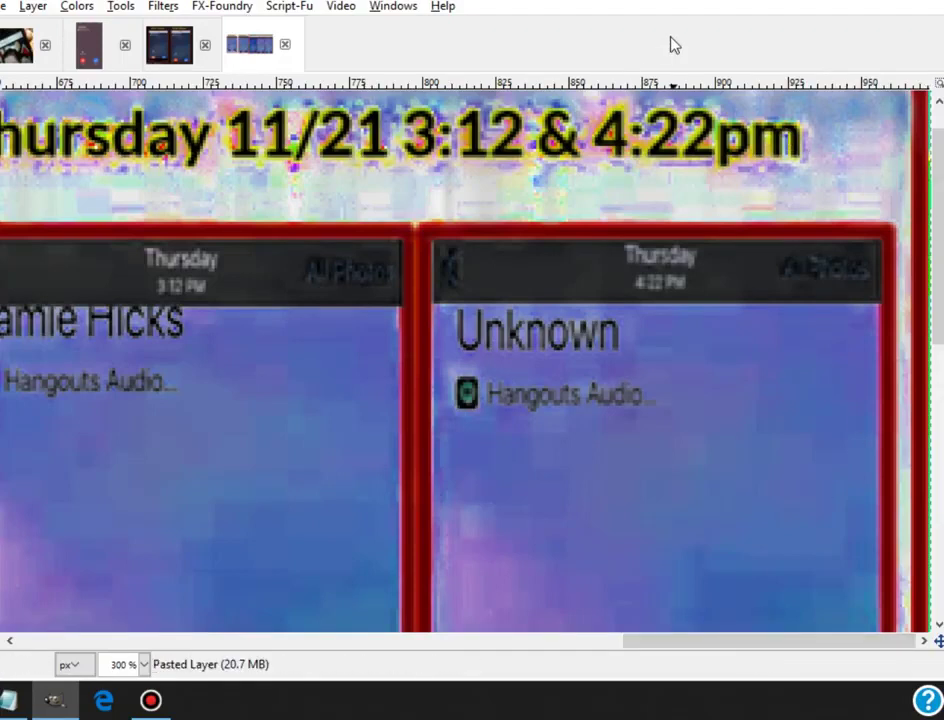
key(shift+ctrl+j)
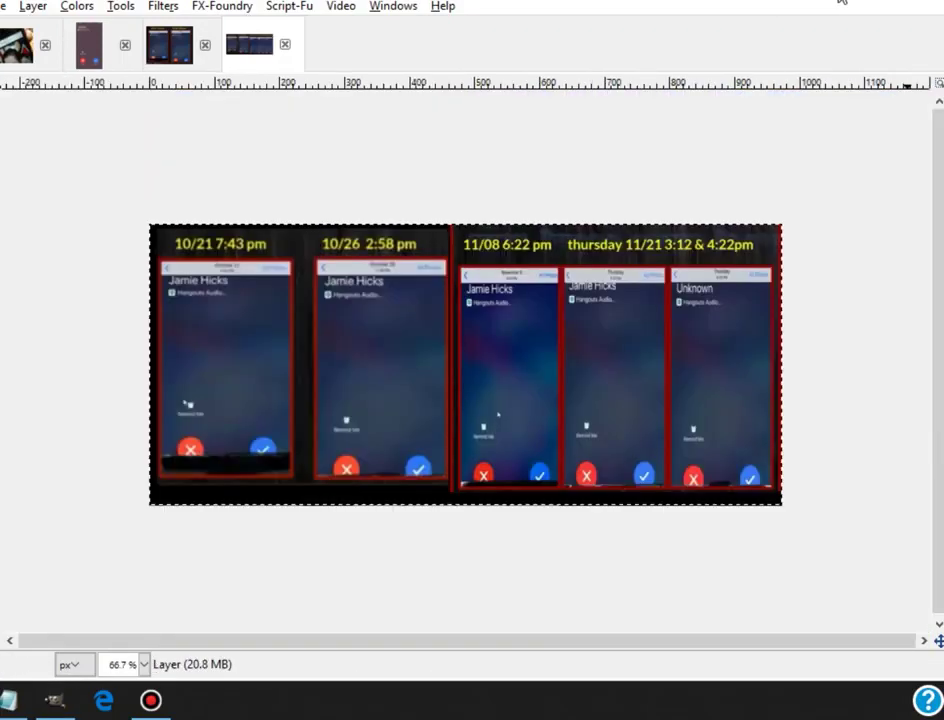